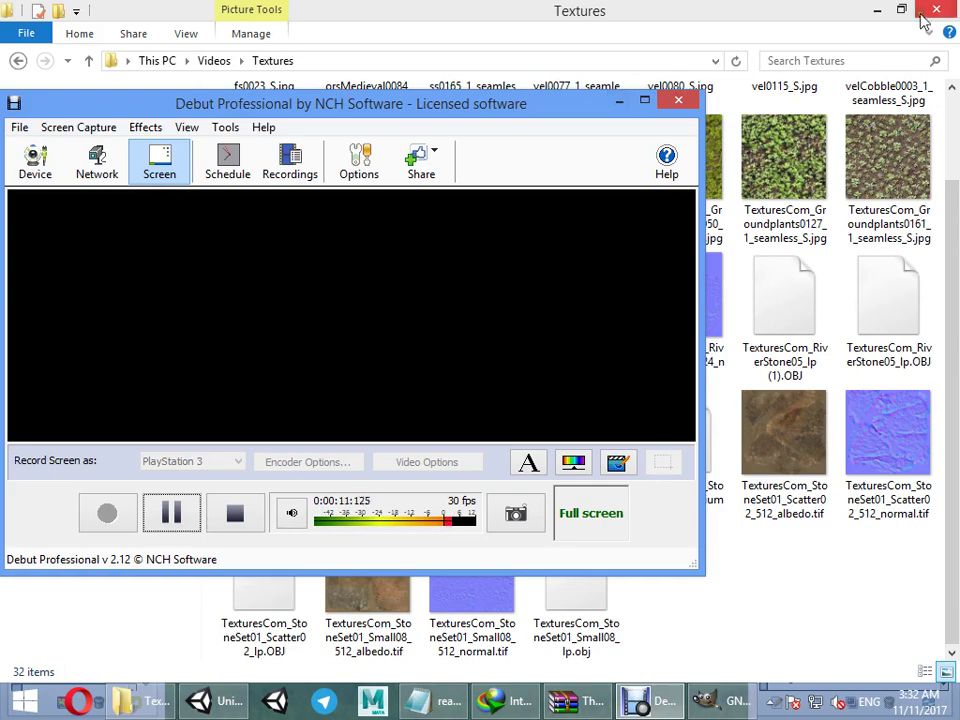
# Minimise the Debut recorder window to uncover the Textures folder and show its first files
pyautogui.click(644, 100)
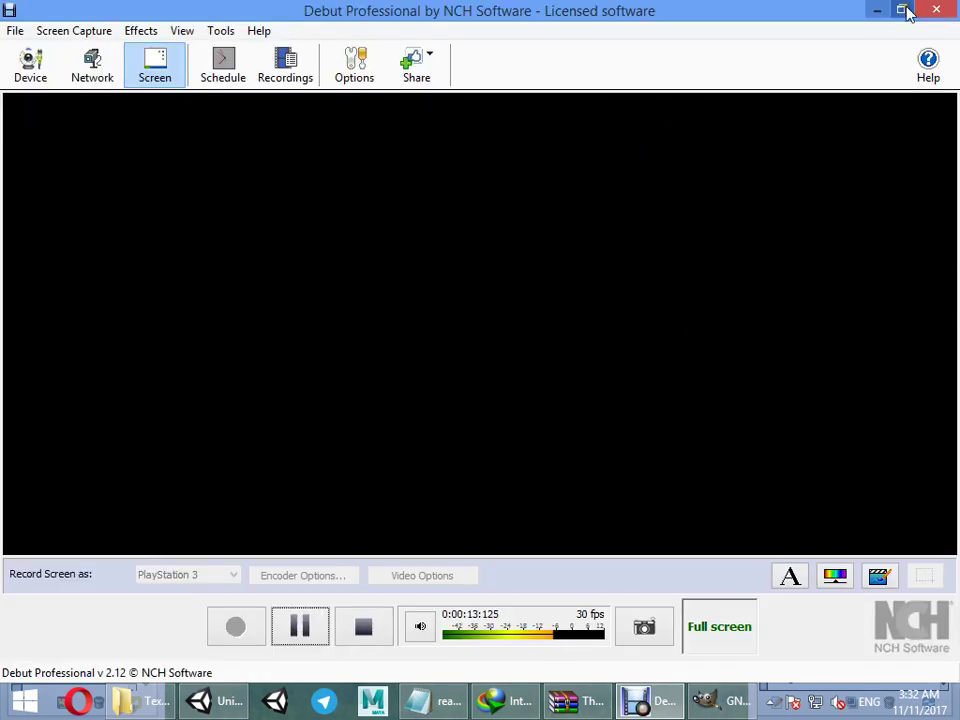
pyautogui.click(904, 11)
pyautogui.click(620, 103)
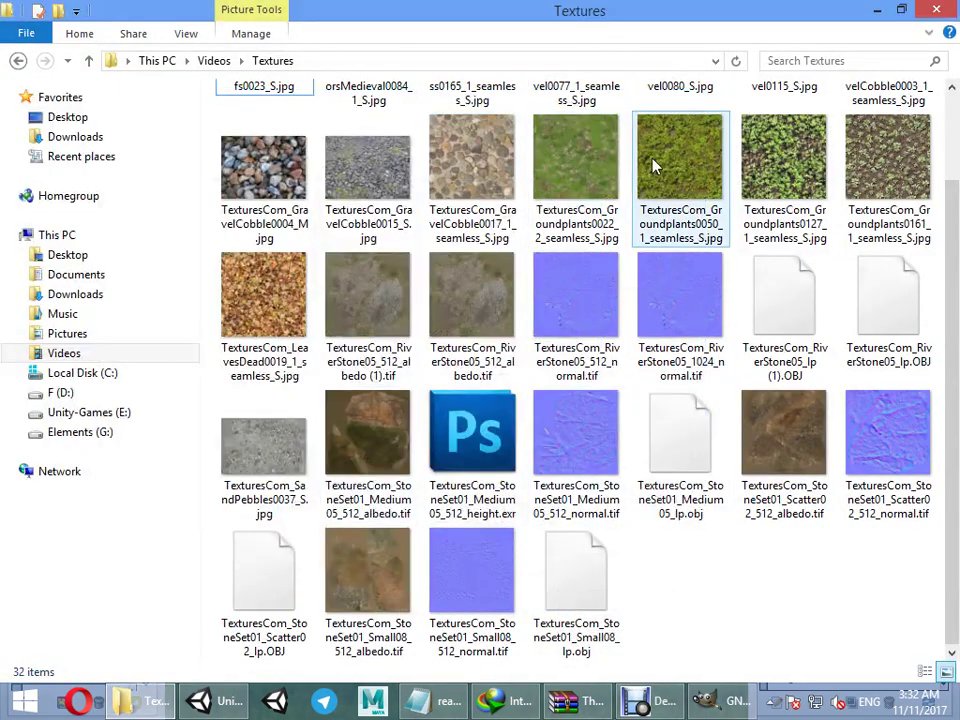
pyautogui.scroll(2, 506, 399)
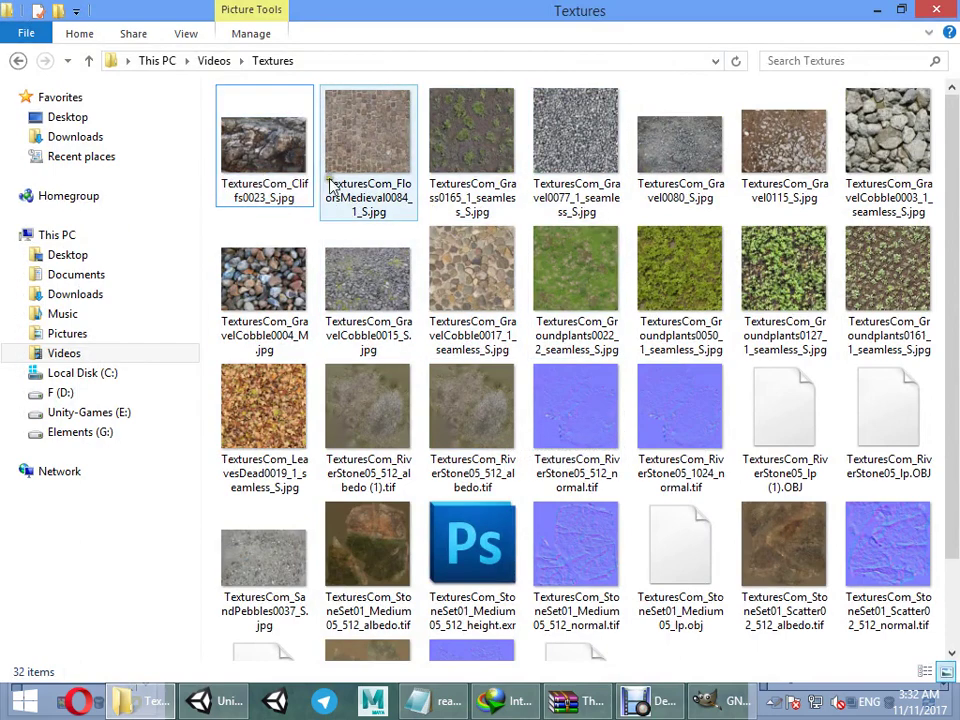
pyautogui.click(307, 200)
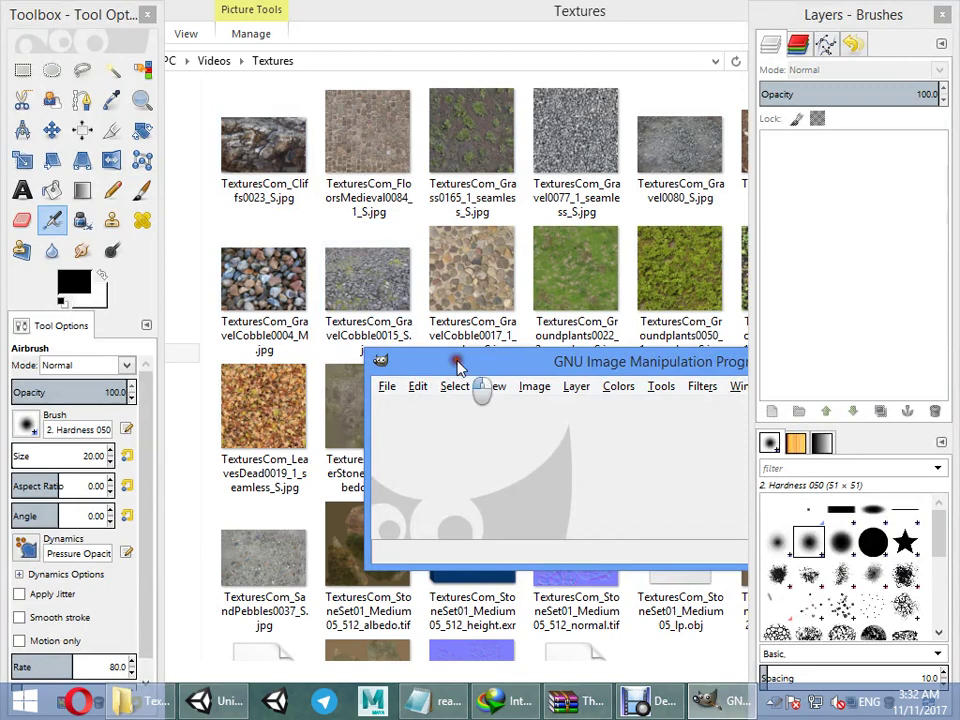
# Open TexturesCom_Cliffs0023_S.jpg from the Textures folder inside Videos in GIMP
pyautogui.moveTo(458, 366); pyautogui.dragTo(265, 115)
pyautogui.click(193, 136)
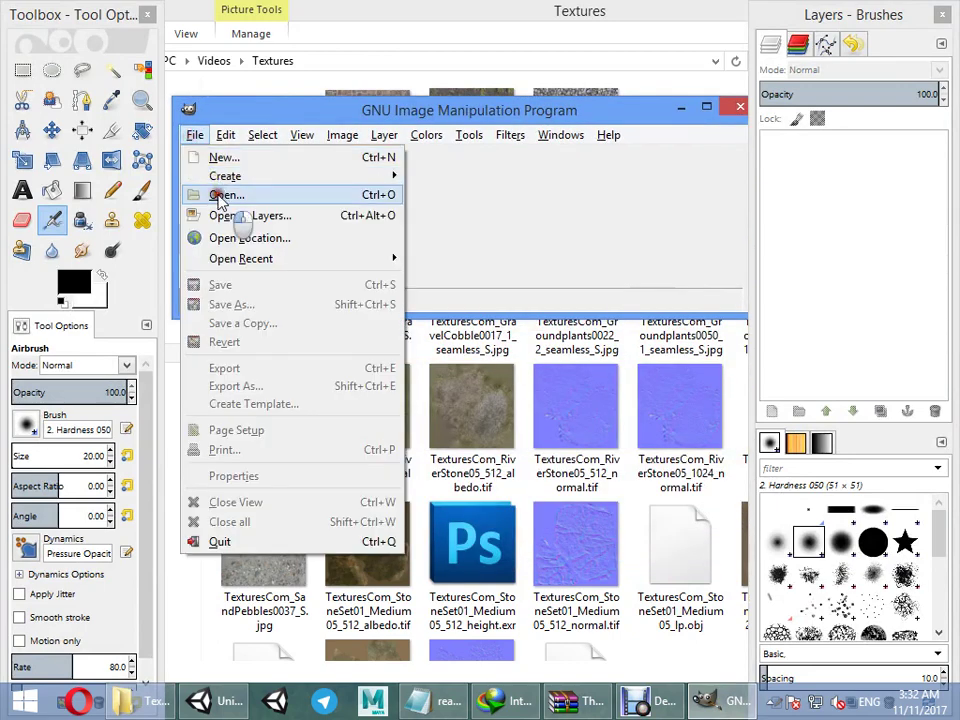
pyautogui.click(250, 195)
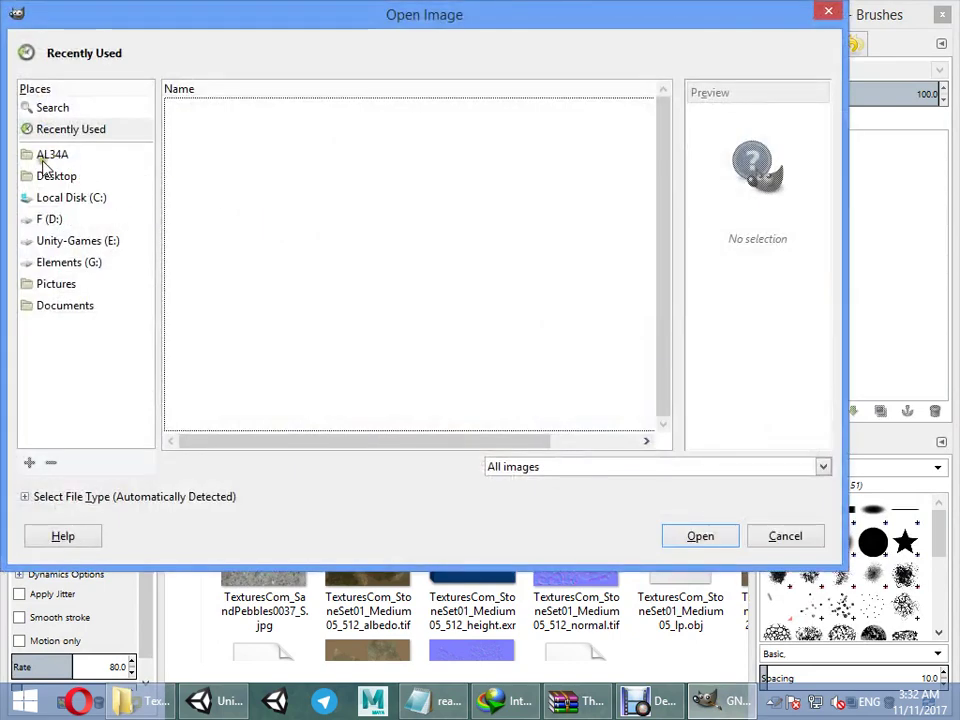
pyautogui.click(40, 156)
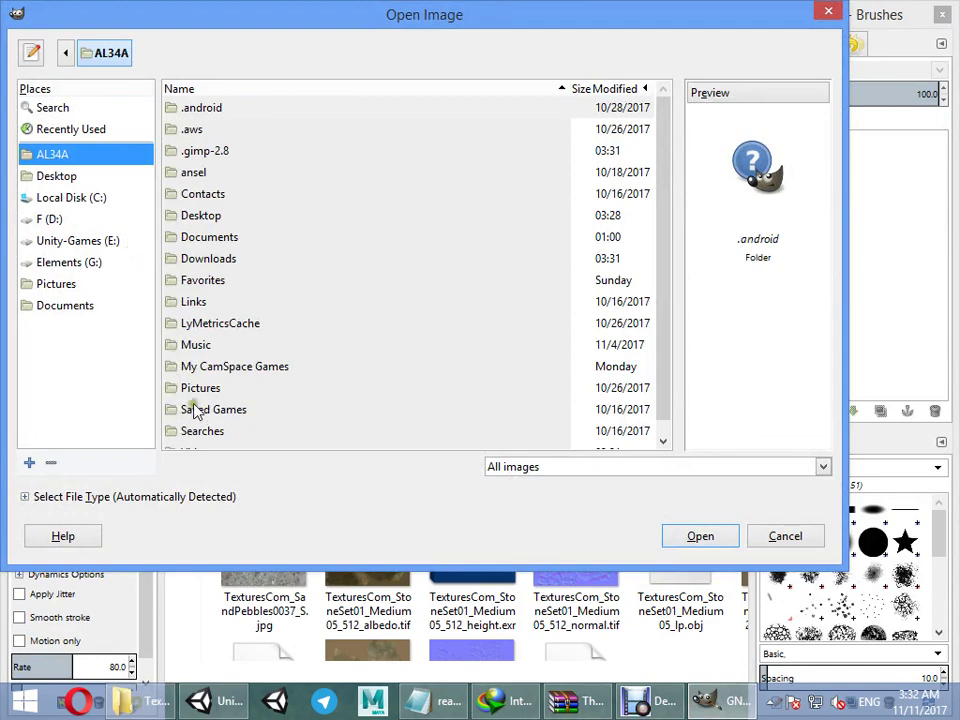
pyautogui.scroll(-1, 192, 385)
pyautogui.doubleClick(205, 438)
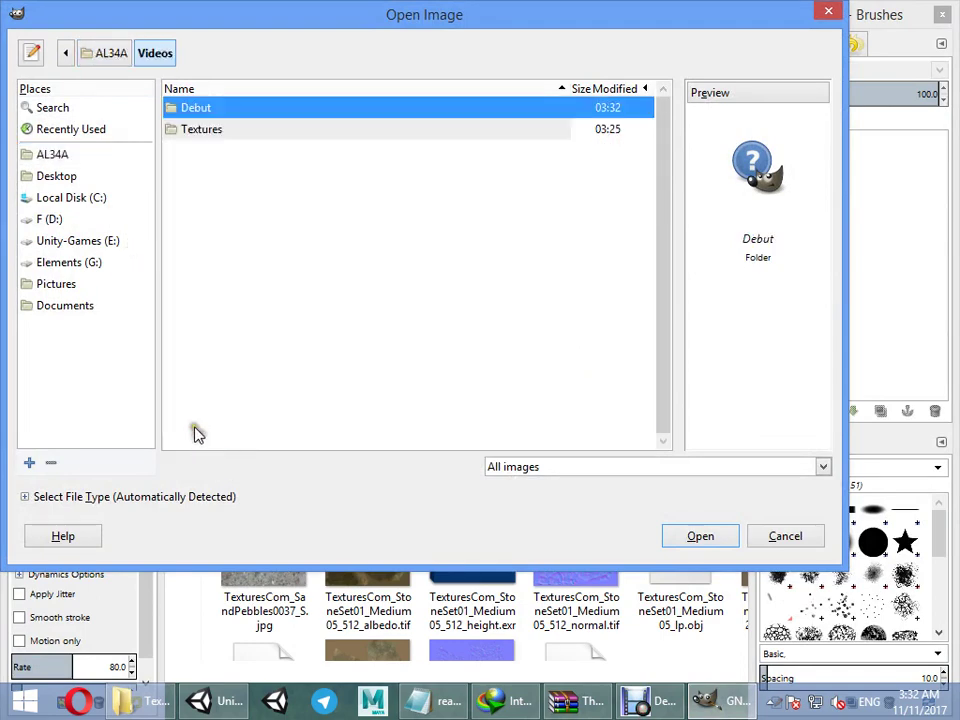
pyautogui.doubleClick(200, 130)
pyautogui.click(230, 129)
pyautogui.click(222, 108)
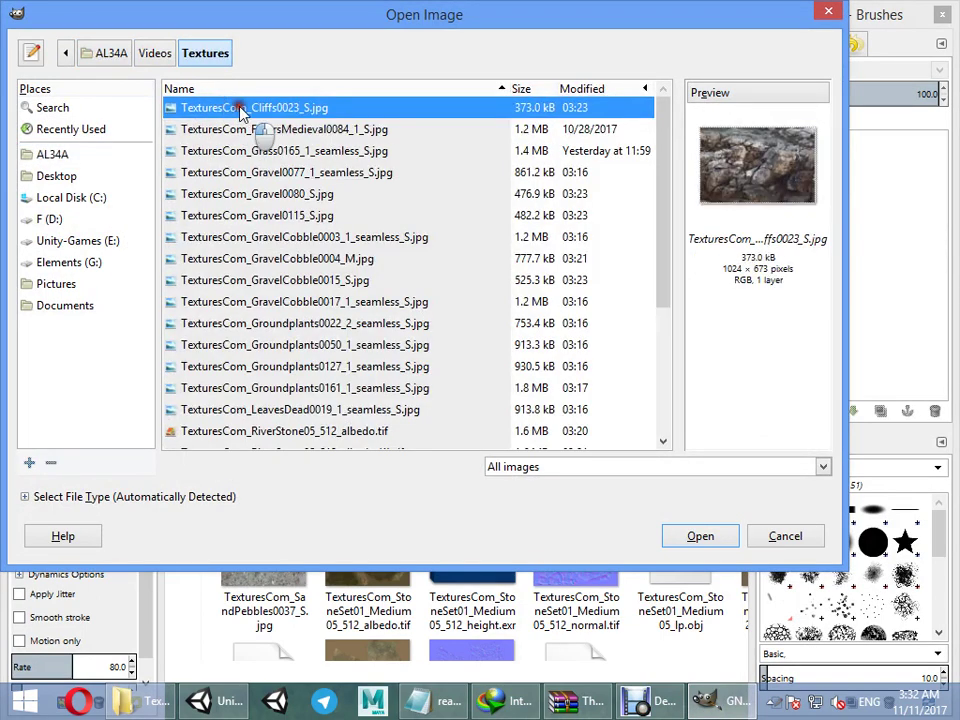
pyautogui.doubleClick(240, 109)
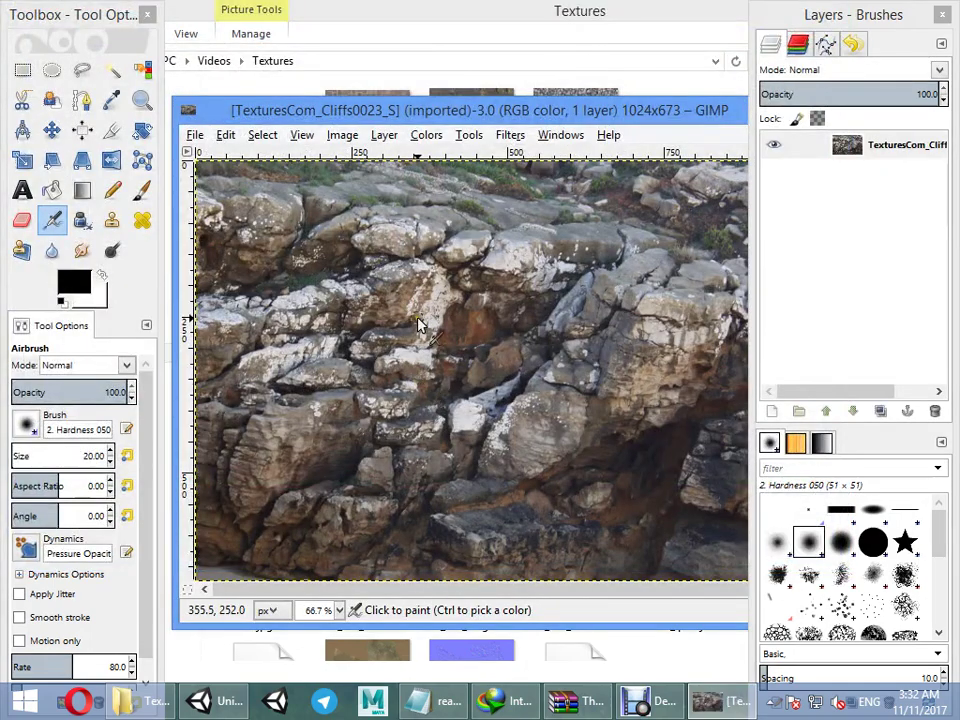
# Scale the cliff image proportionally to a height of 1024 px
pyautogui.press('less')
pyautogui.press('-')
pyautogui.press('-')
pyautogui.press('-')
pyautogui.press('+')
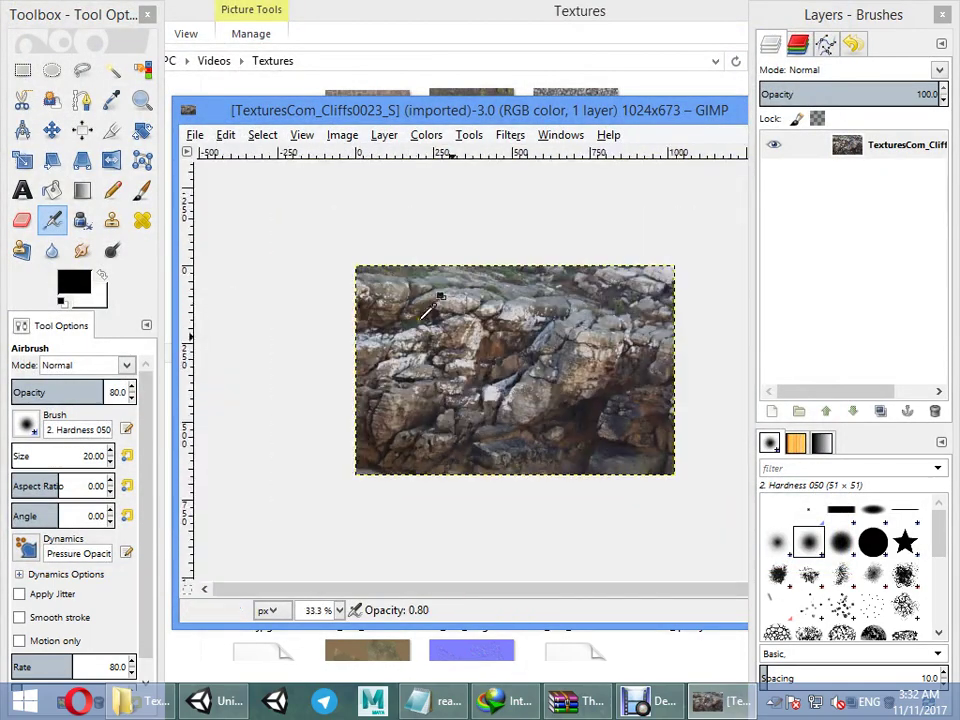
pyautogui.click(334, 138)
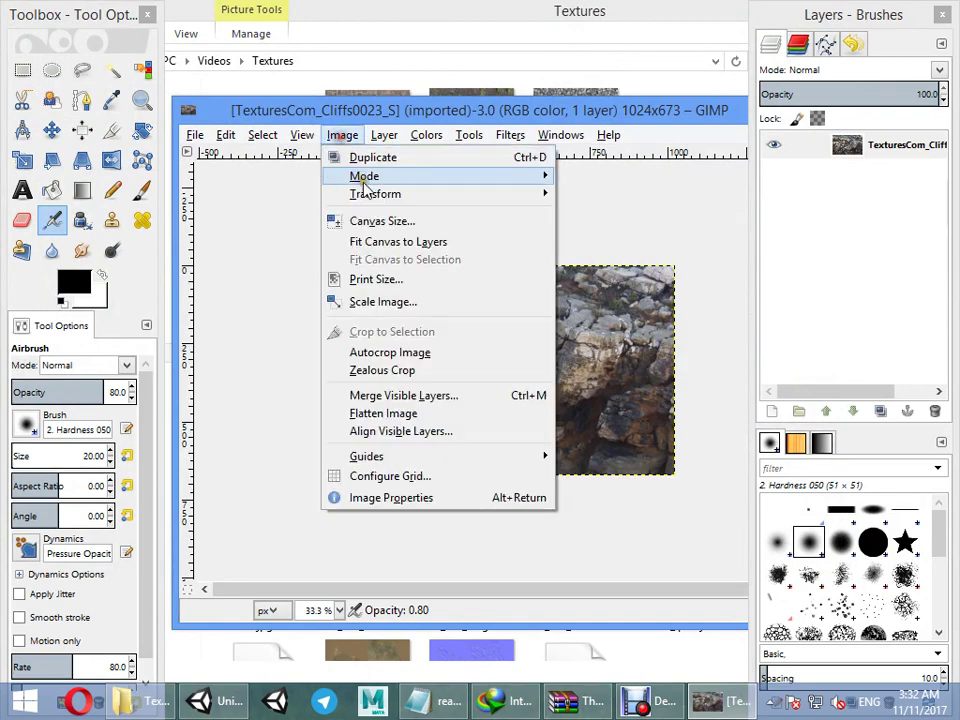
pyautogui.click(360, 302)
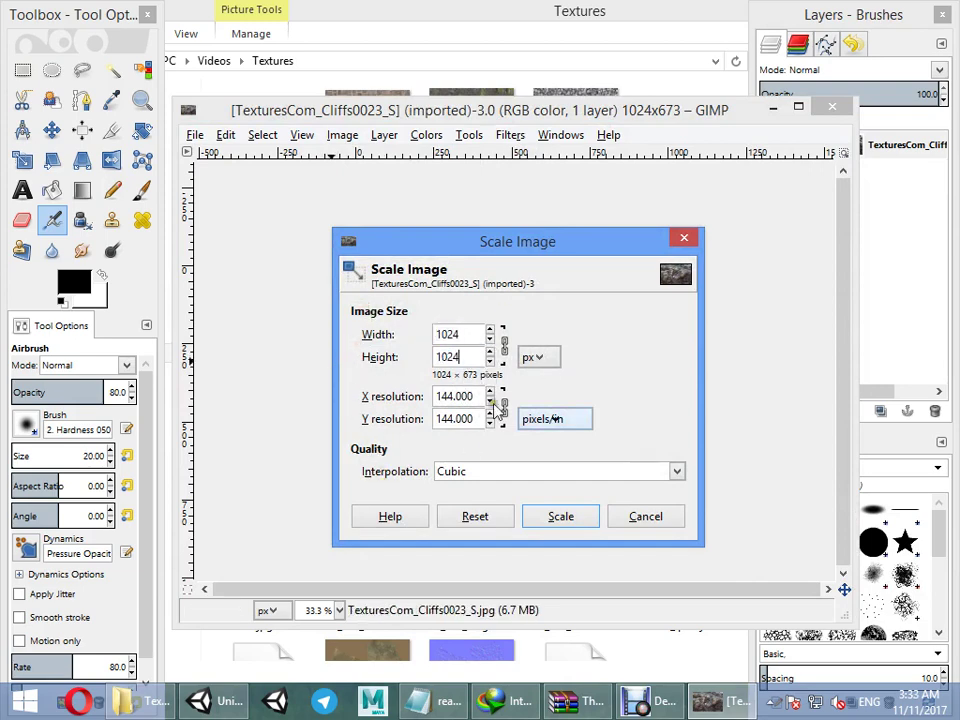
pyautogui.click(541, 521)
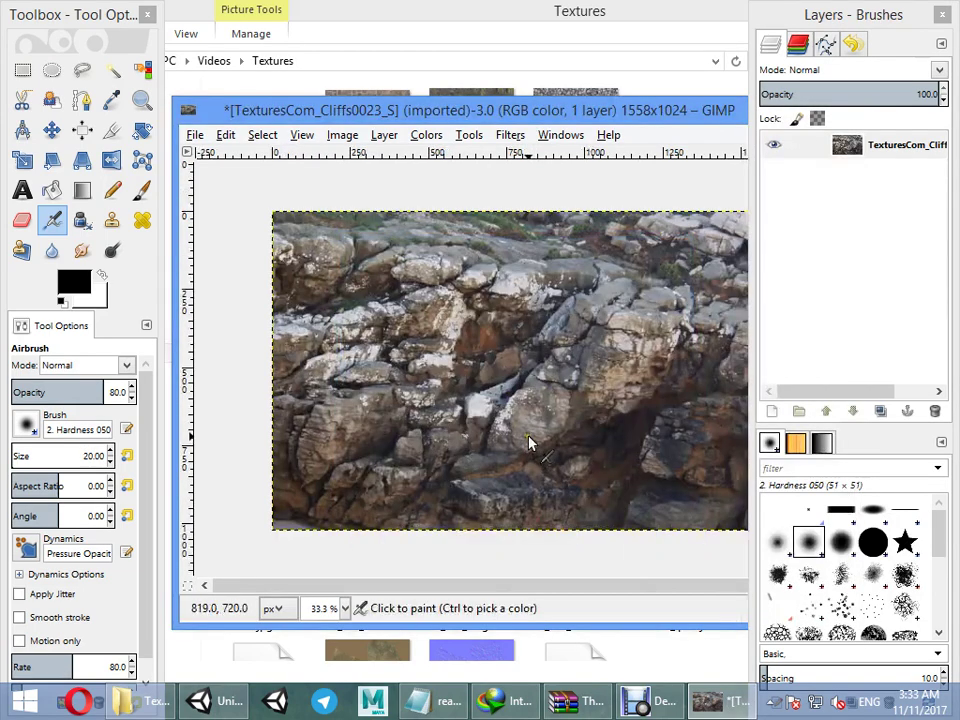
# Unlink the image's width and height and scale it to a square 1024 × 1024 px
pyautogui.press('4')
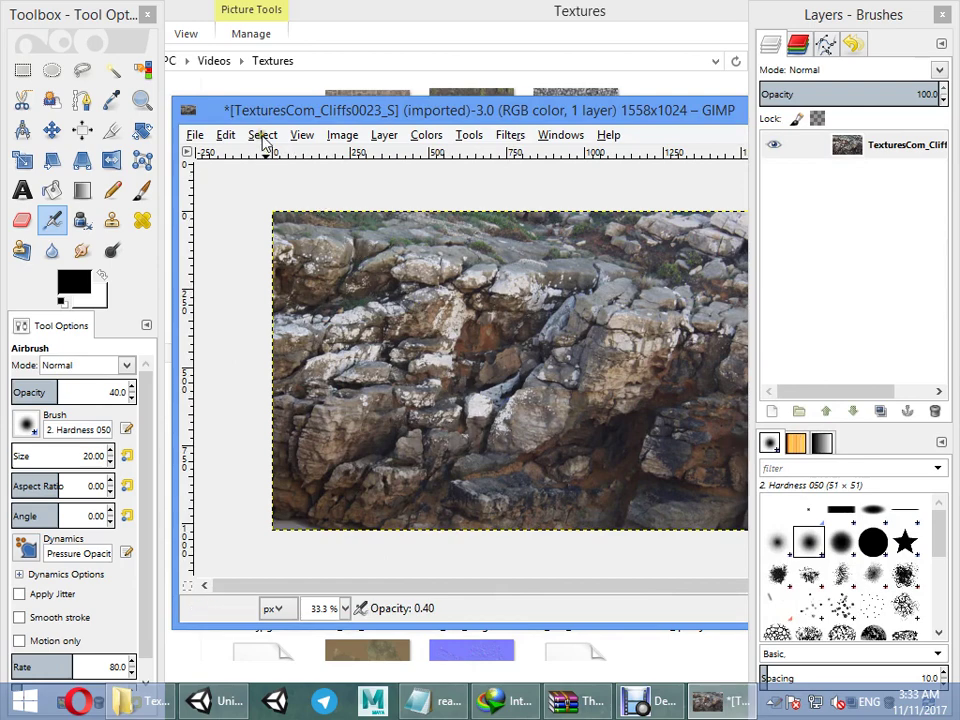
pyautogui.click(342, 134)
pyautogui.click(420, 302)
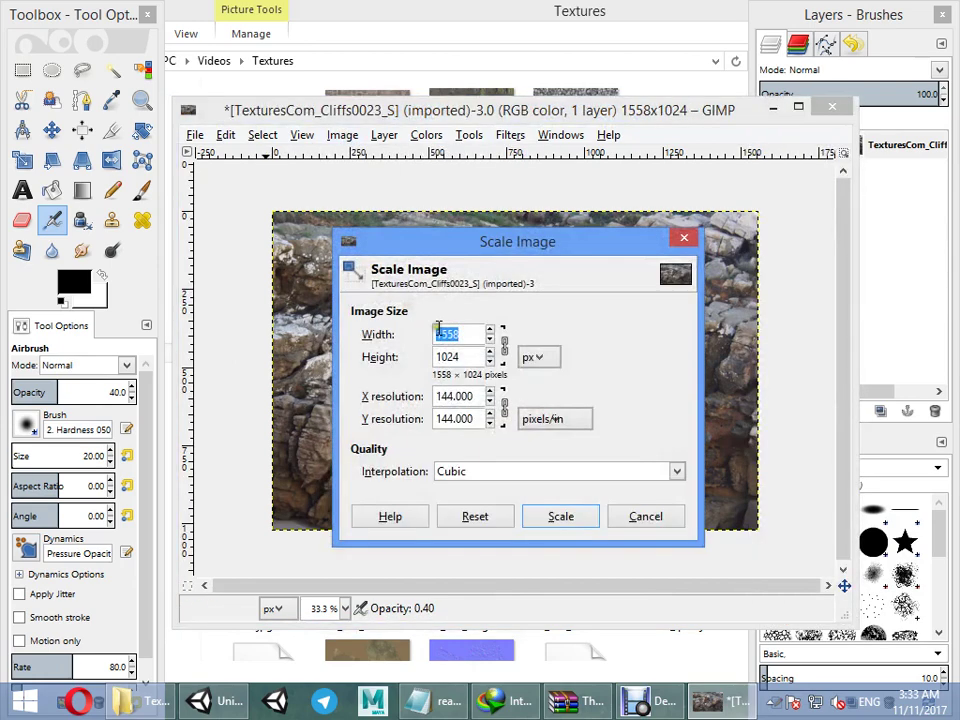
pyautogui.click(465, 357)
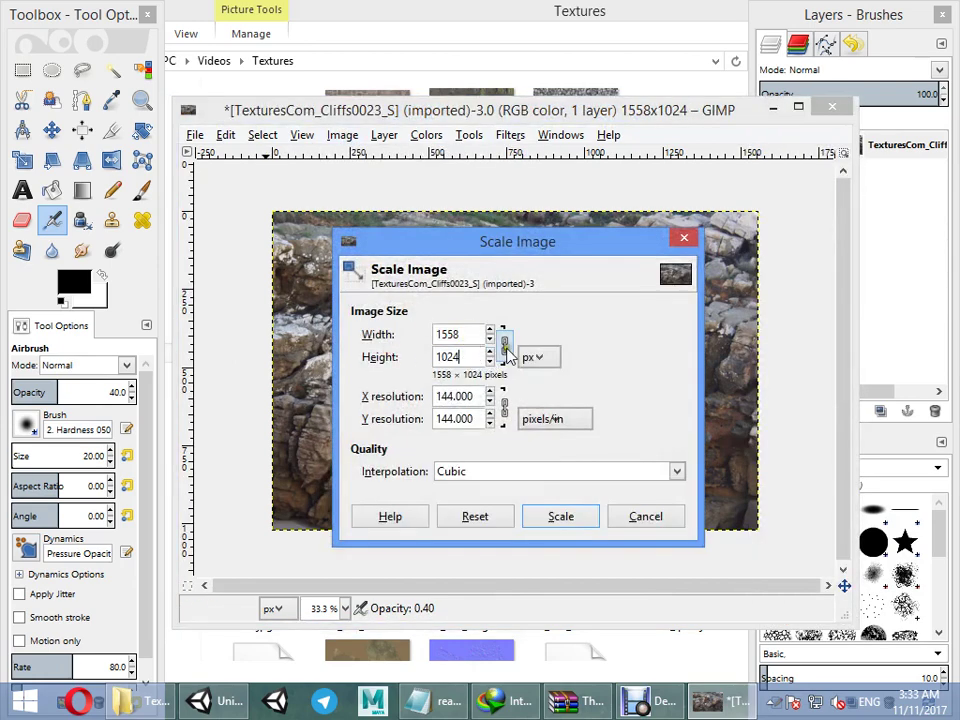
pyautogui.click(557, 520)
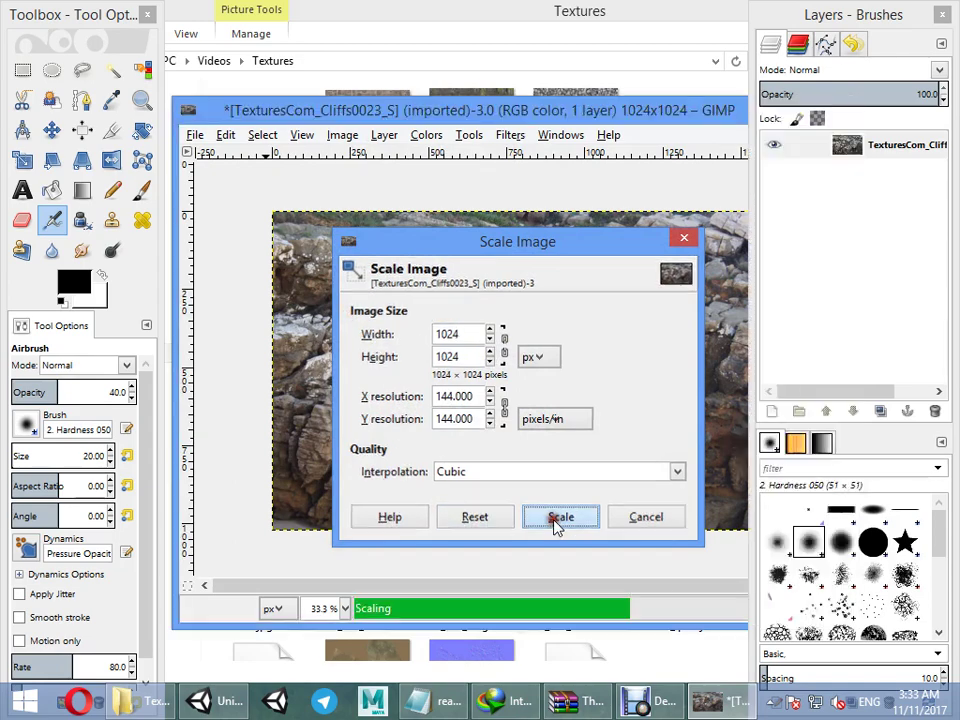
# Apply the Make Seamless filter to the cliff image
pyautogui.press('less')
pyautogui.press('less')
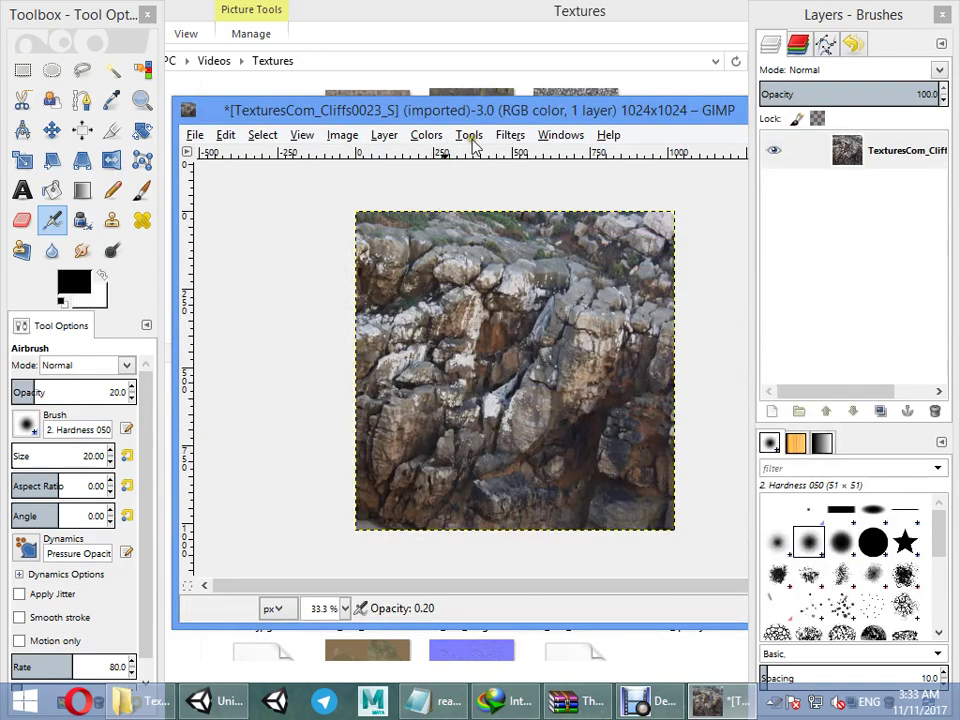
pyautogui.click(509, 135)
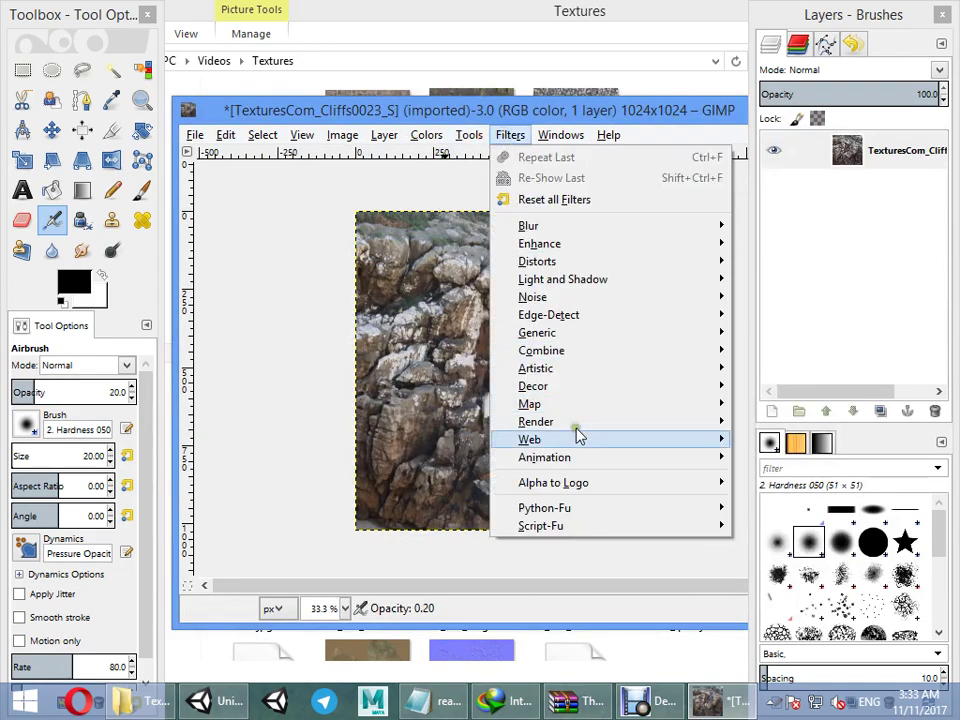
pyautogui.moveTo(673, 405)
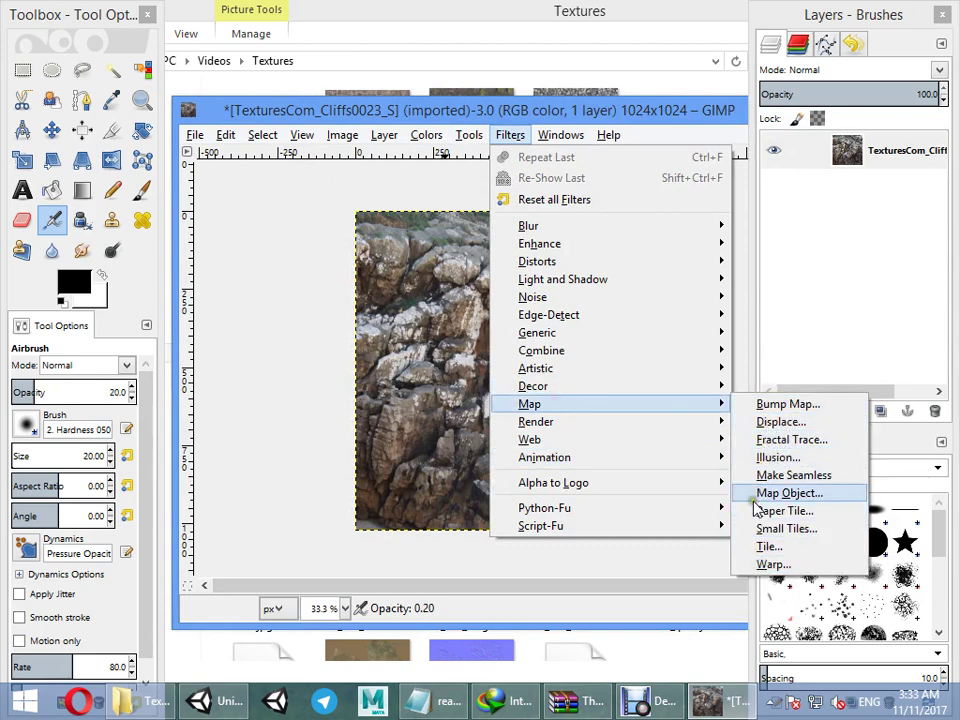
pyautogui.click(762, 475)
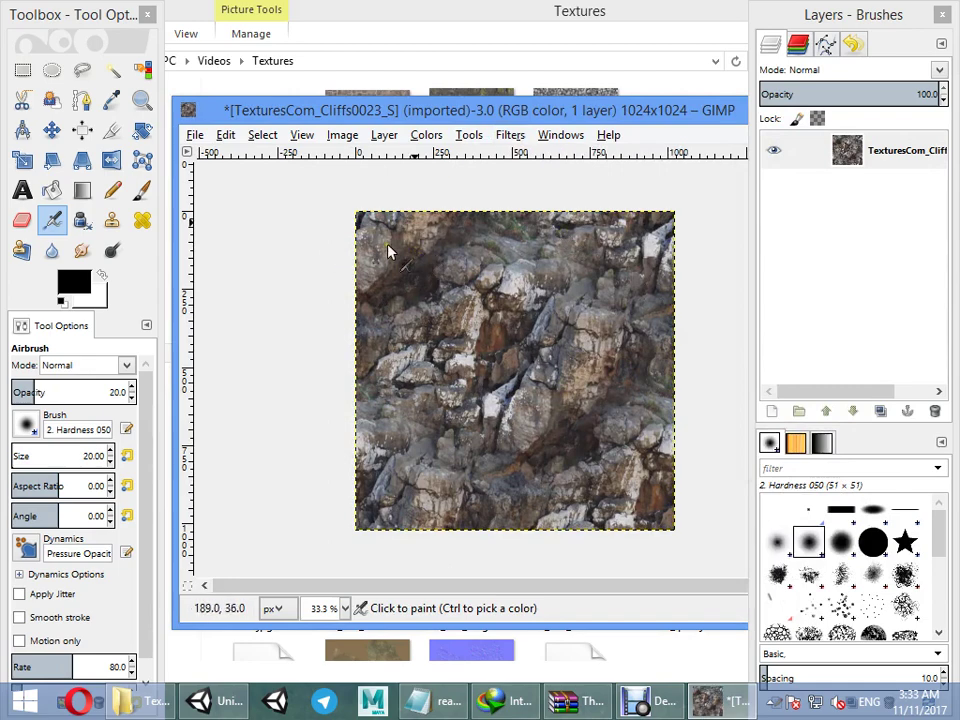
# Start exporting the image to the Textures folder and choose TexturesCom_Cliffs0023_S.jpg as the target name
pyautogui.click(195, 134)
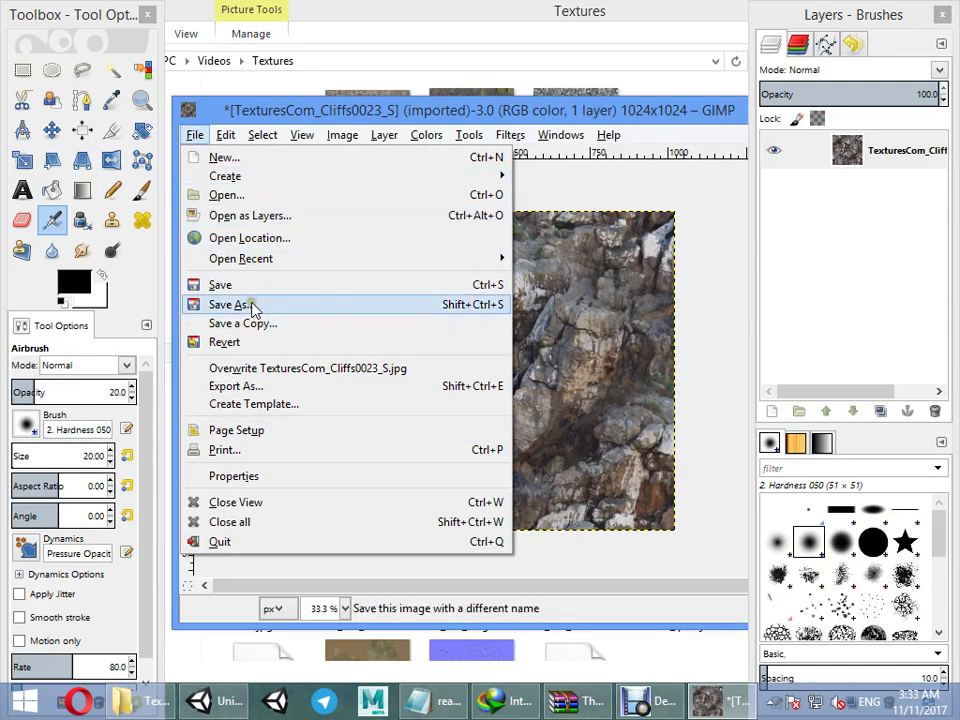
pyautogui.click(240, 386)
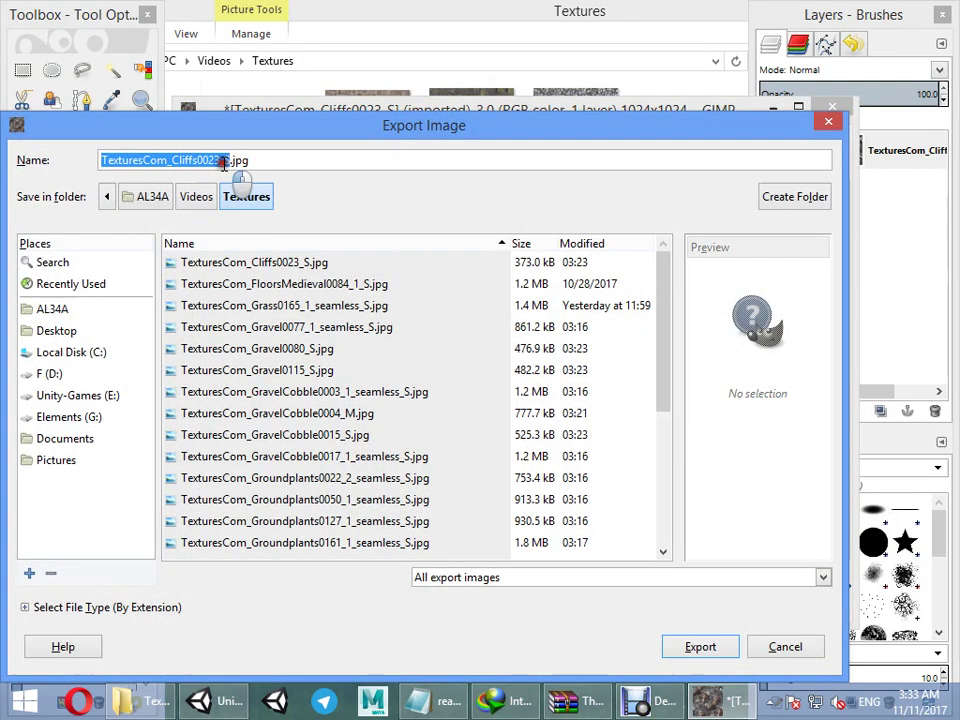
pyautogui.click(228, 160)
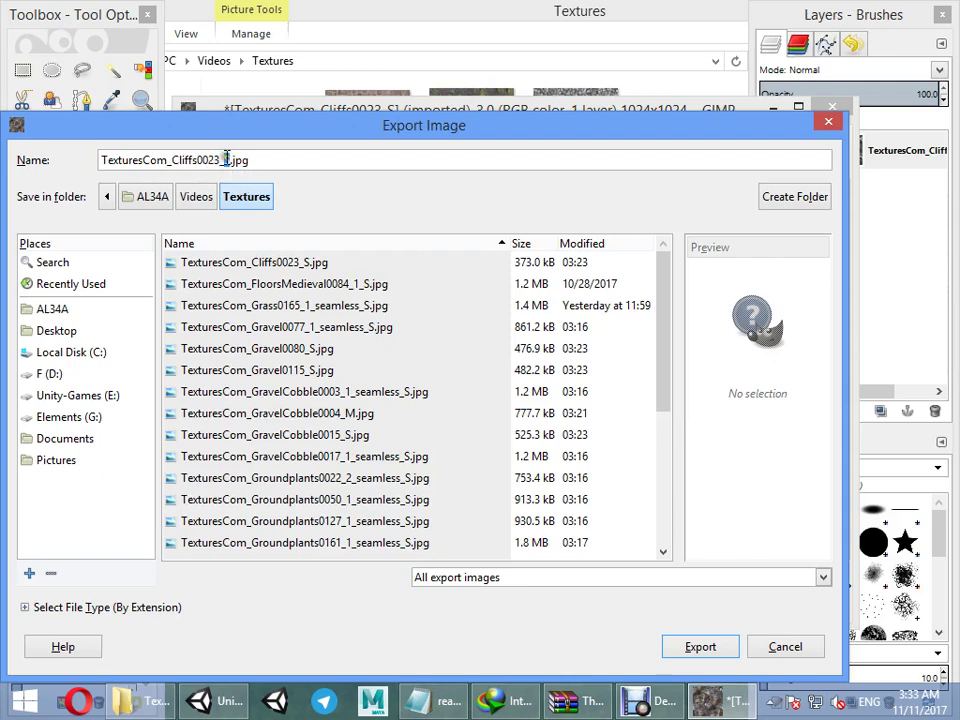
pyautogui.click(249, 262)
pyautogui.click(249, 282)
pyautogui.click(246, 263)
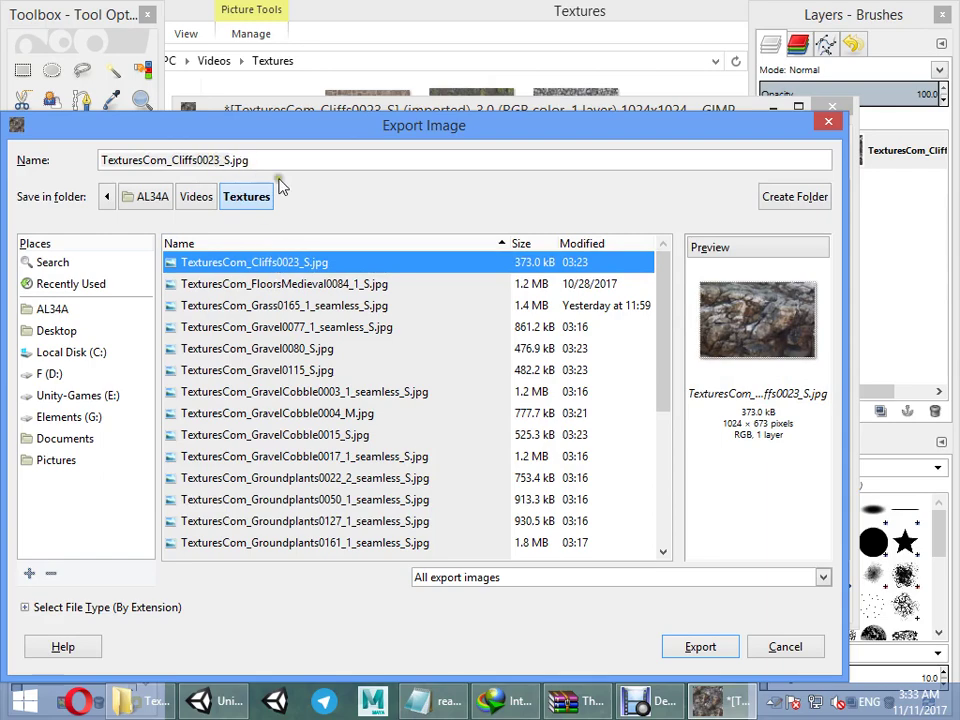
# Set the export file filter to TarGA image (*.tga) and export, replacing the existing TexturesCom_Cliffs0023_S.jpg with the default options
pyautogui.click(672, 580)
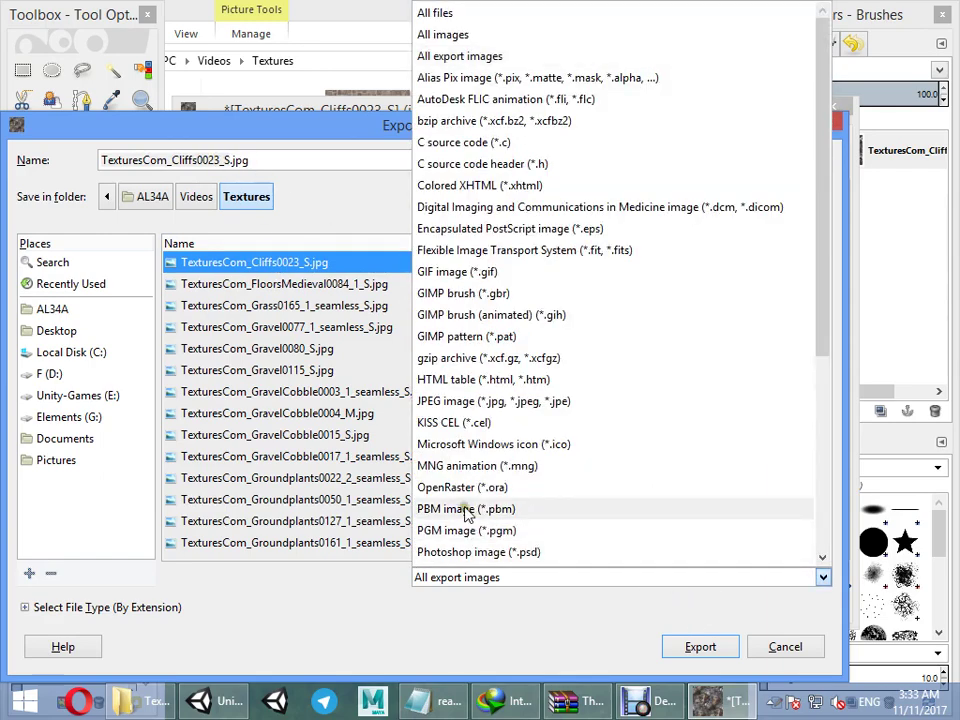
pyautogui.scroll(-5, 460, 530)
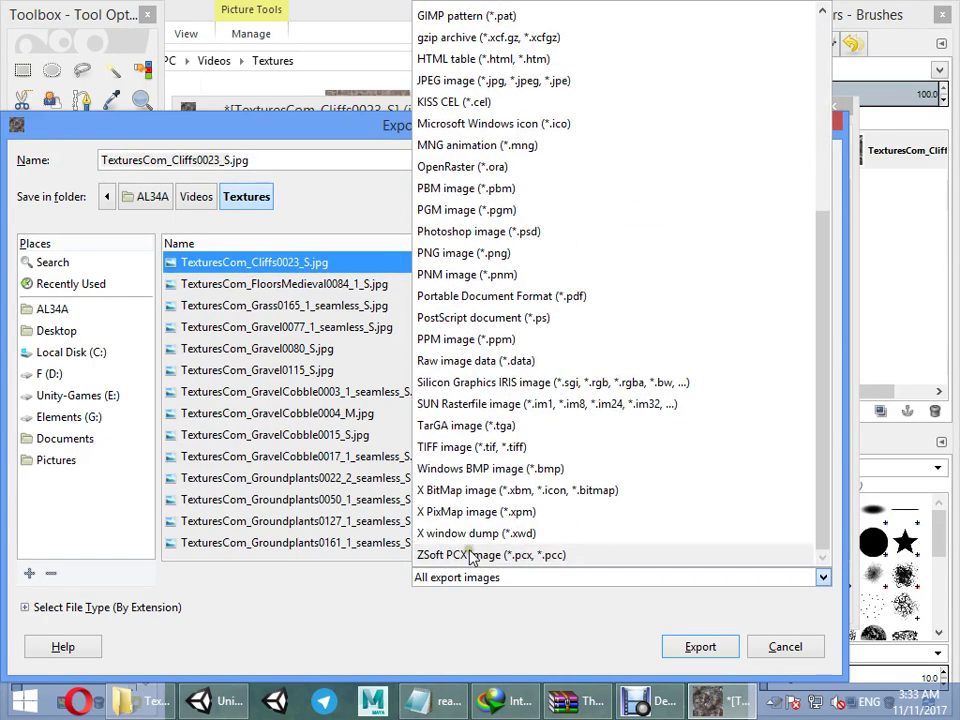
pyautogui.click(450, 430)
pyautogui.click(699, 646)
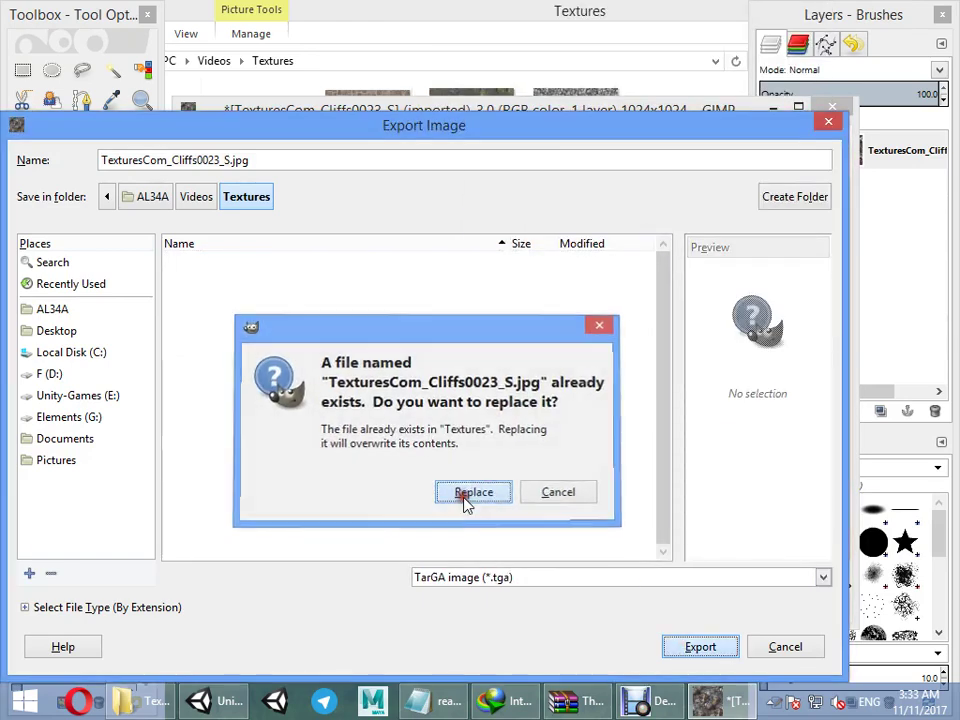
pyautogui.click(468, 493)
pyautogui.click(471, 479)
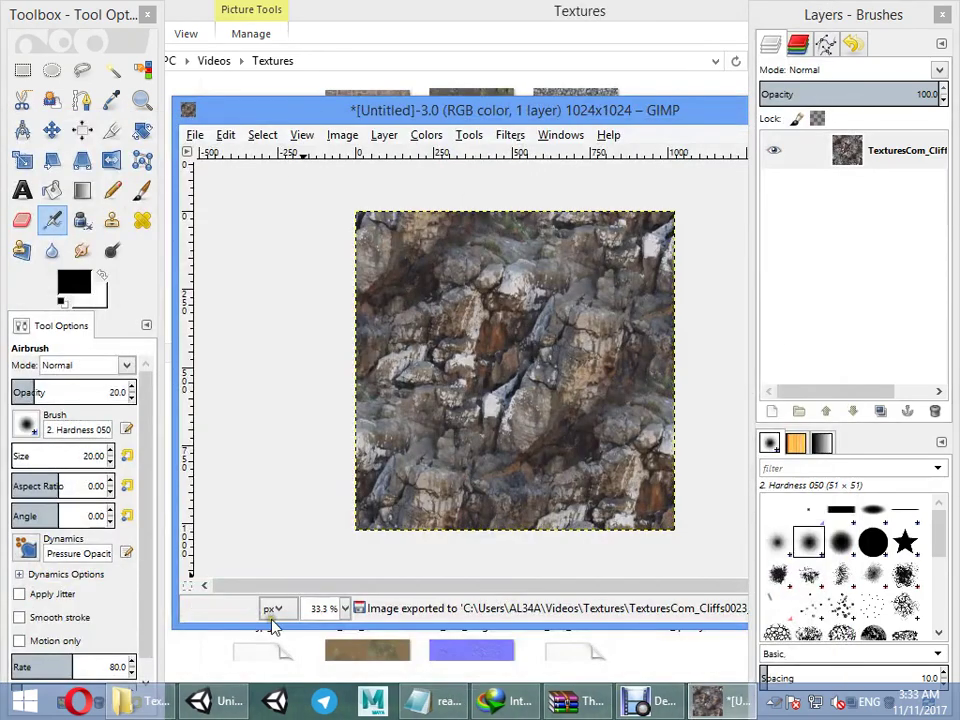
# Switch to File Explorer and check the exported cliff texture in the Textures folder
pyautogui.click(140, 700)
pyautogui.click(286, 135)
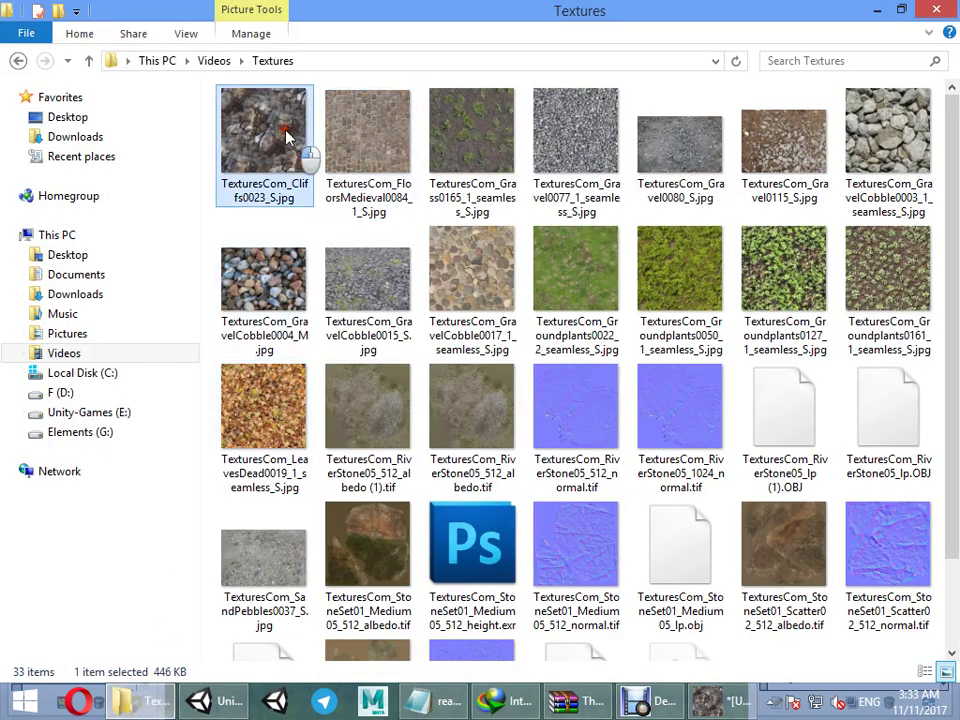
pyautogui.scroll(-2, 331, 490)
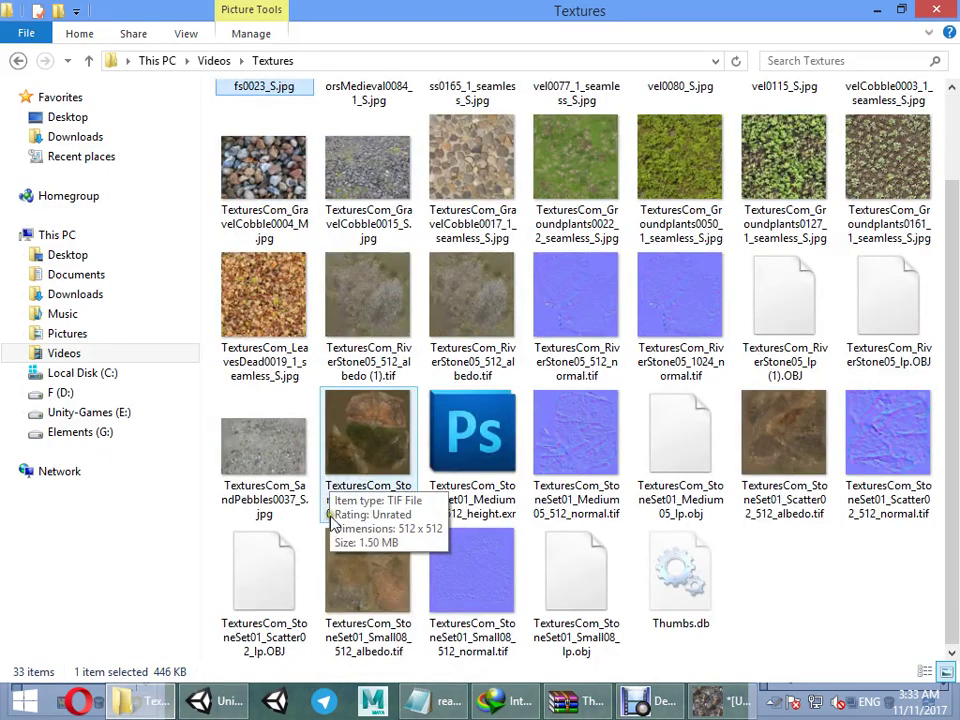
pyautogui.scroll(2, 331, 520)
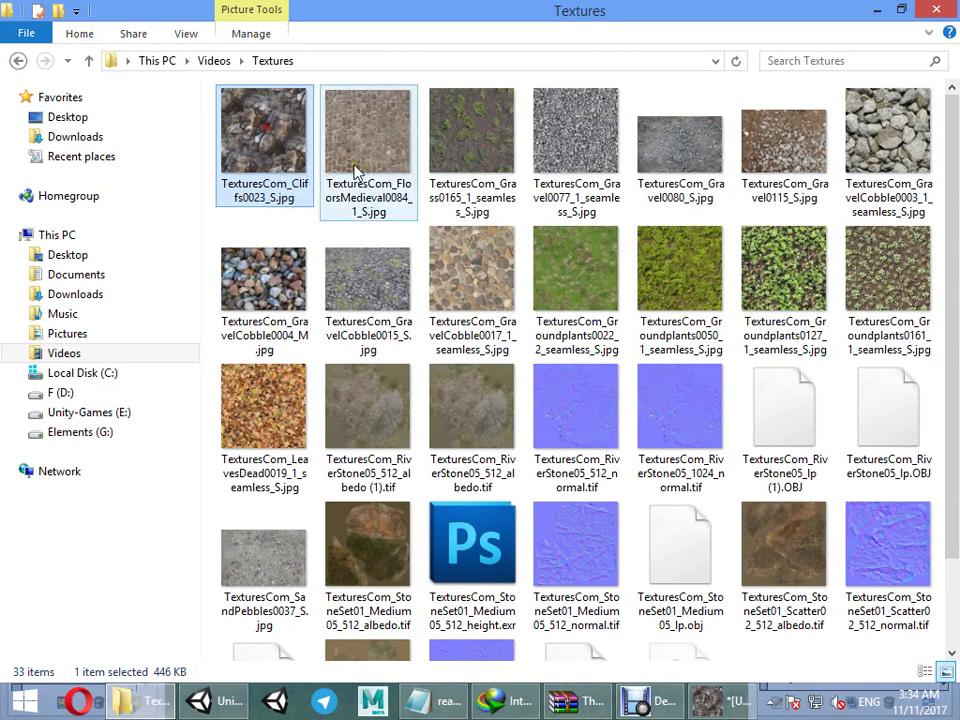
# Look over the other grass, gravel and ground plant textures in the folder
pyautogui.click(437, 136)
pyautogui.click(575, 140)
pyautogui.click(680, 145)
pyautogui.click(760, 145)
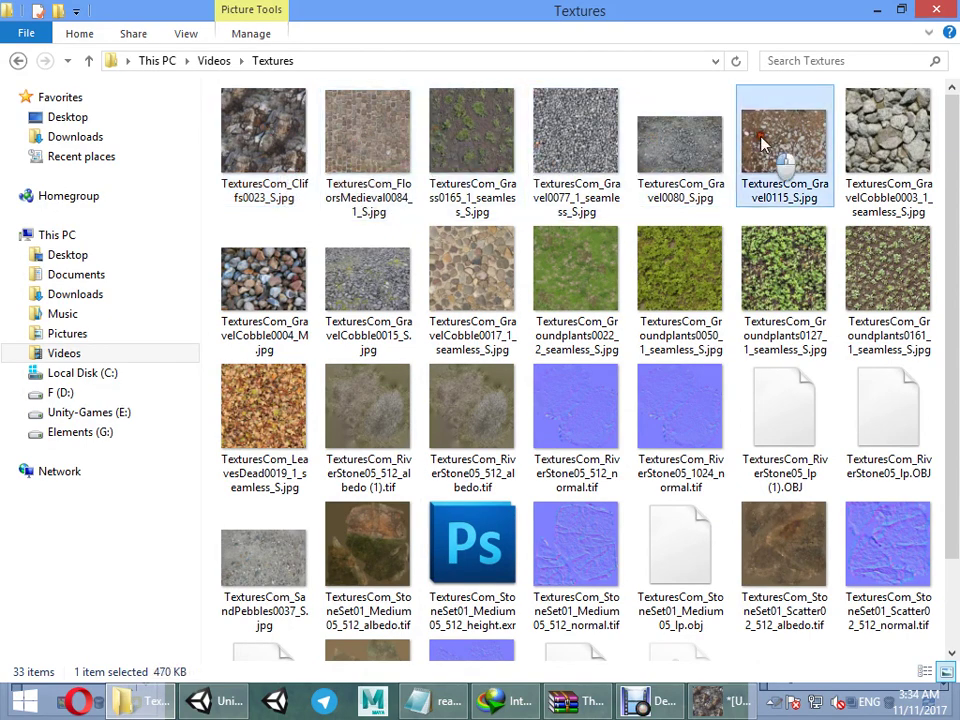
pyautogui.click(888, 270)
pyautogui.click(647, 261)
pyautogui.click(255, 282)
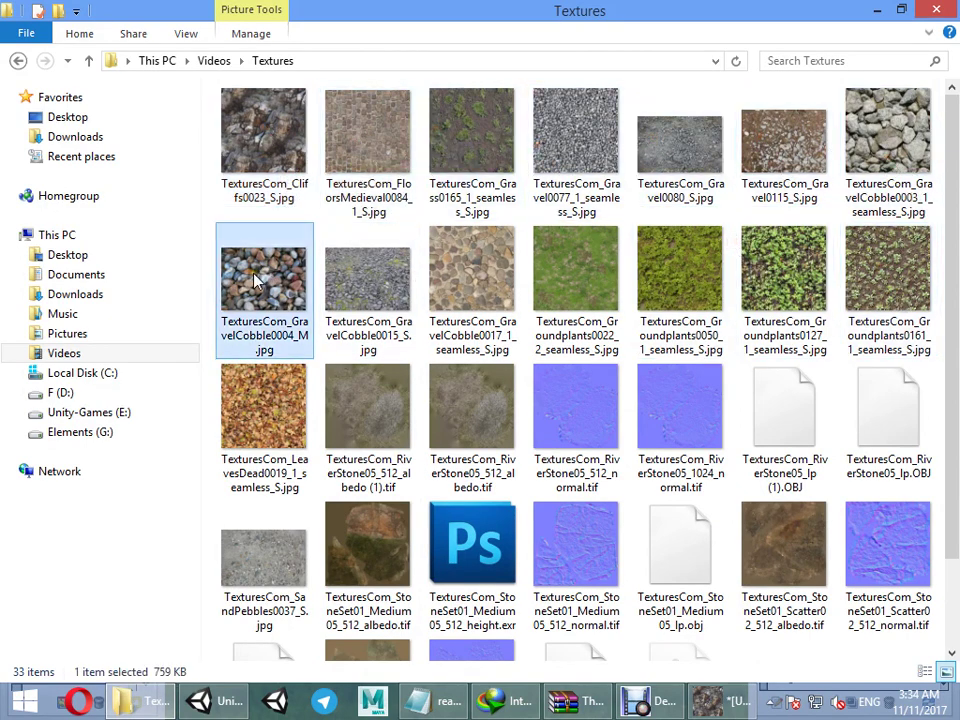
# Switch to GIMP and start opening another image
pyautogui.click(707, 700)
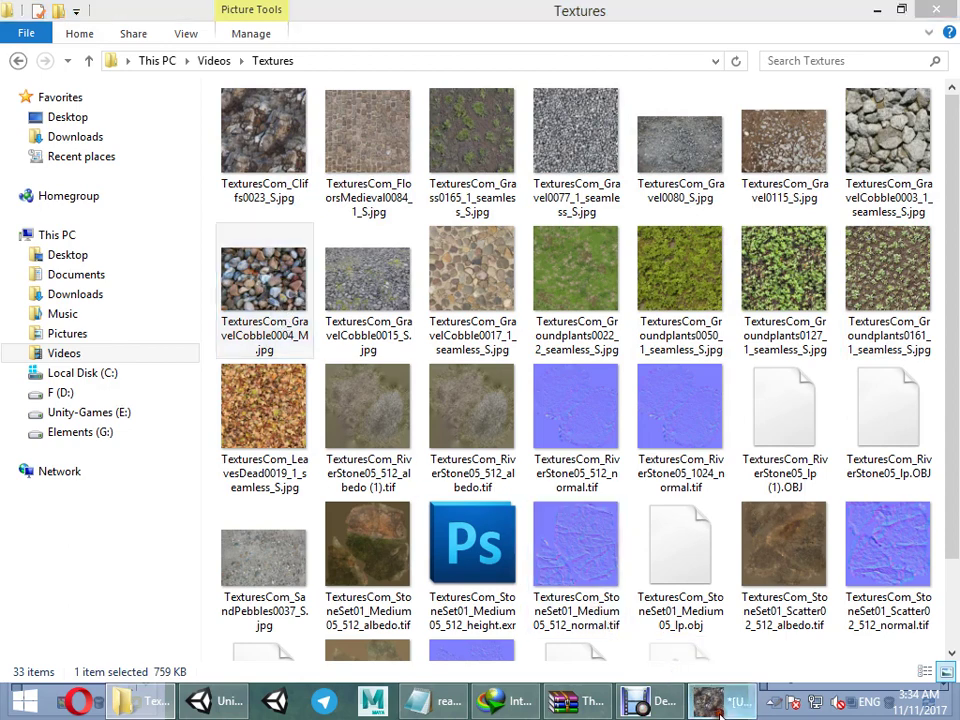
pyautogui.click(195, 135)
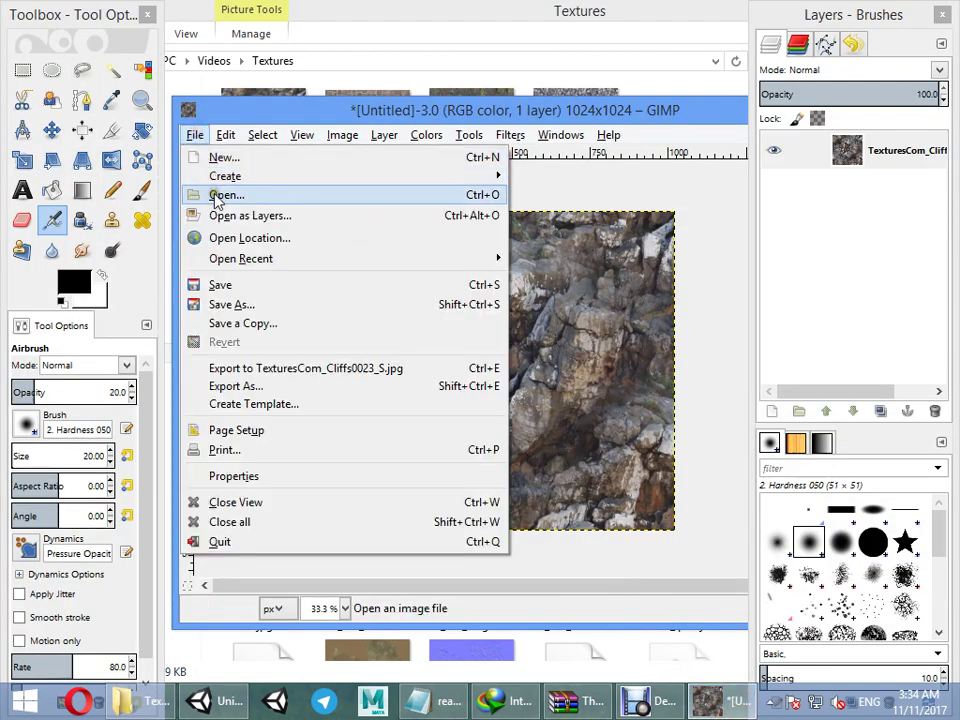
pyautogui.click(212, 195)
# Preview the ground plants, dead leaves, river stone, stone set and gravel cobble textures in the Textures folder
pyautogui.click(345, 239)
pyautogui.click(330, 323)
pyautogui.click(312, 388)
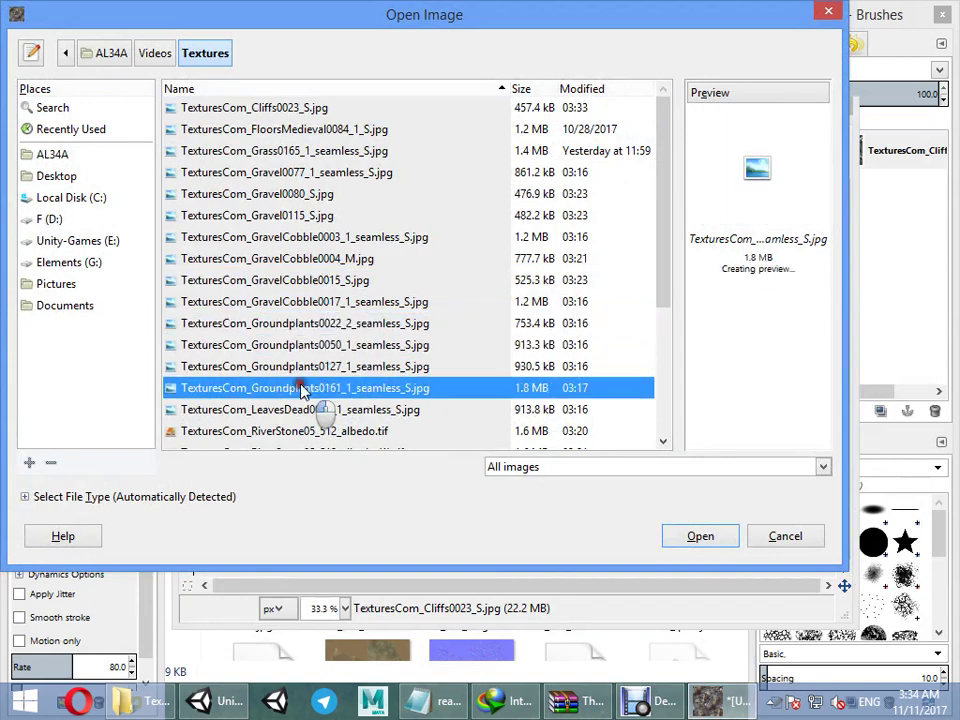
pyautogui.scroll(-2, 310, 360)
pyautogui.click(311, 312)
pyautogui.click(311, 334)
pyautogui.click(300, 377)
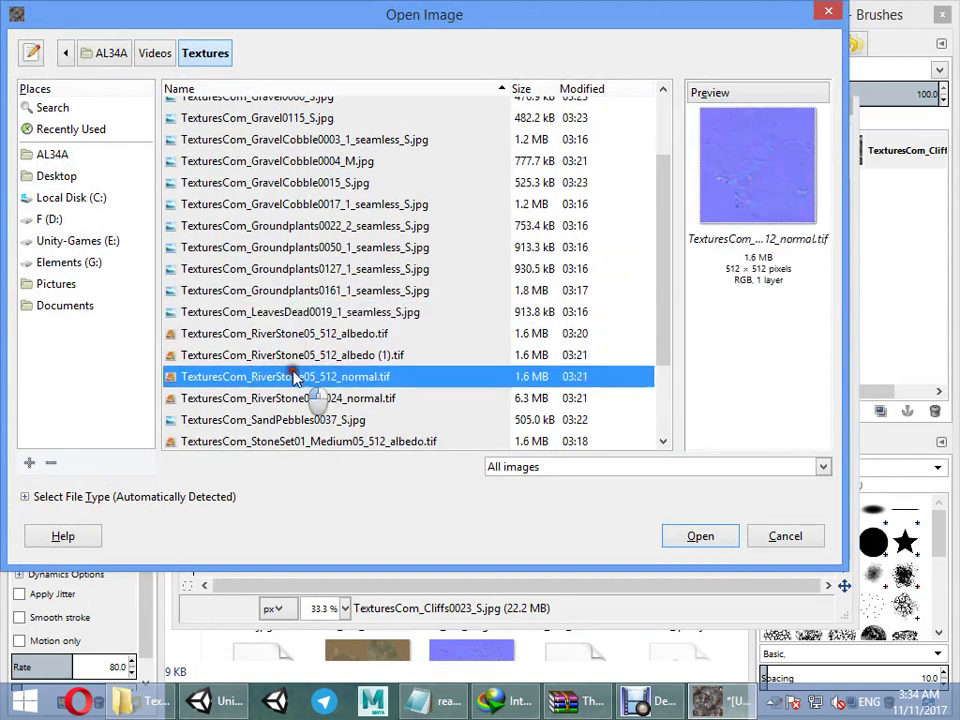
pyautogui.click(298, 398)
pyautogui.scroll(-1, 297, 383)
pyautogui.scroll(-1, 297, 383)
pyautogui.click(280, 331)
pyautogui.click(292, 374)
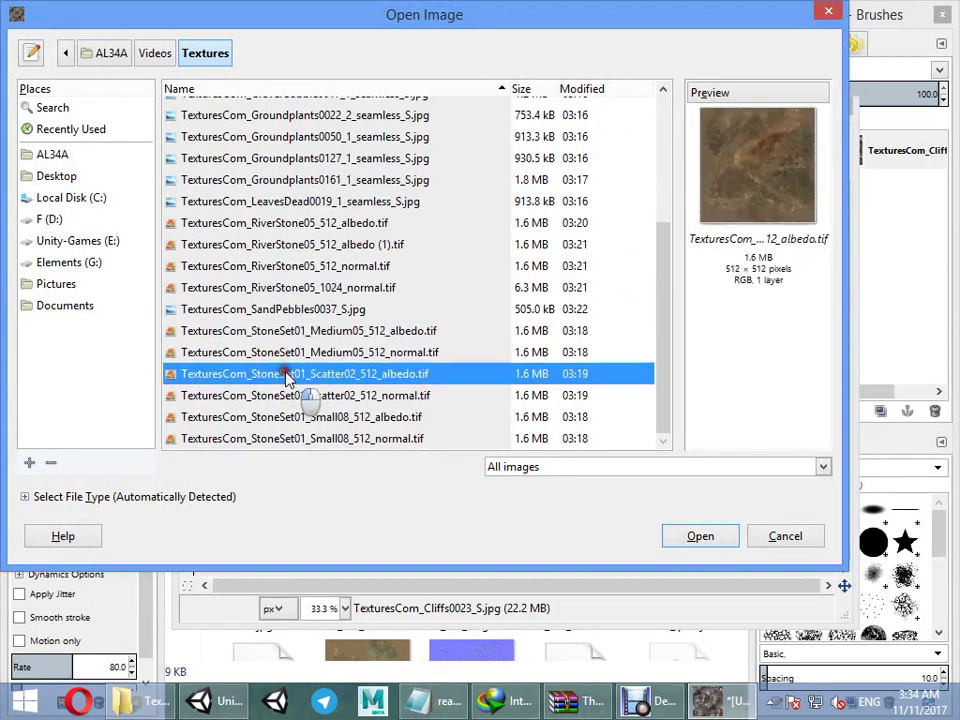
pyautogui.click(285, 396)
pyautogui.click(287, 417)
pyautogui.click(285, 438)
pyautogui.click(285, 200)
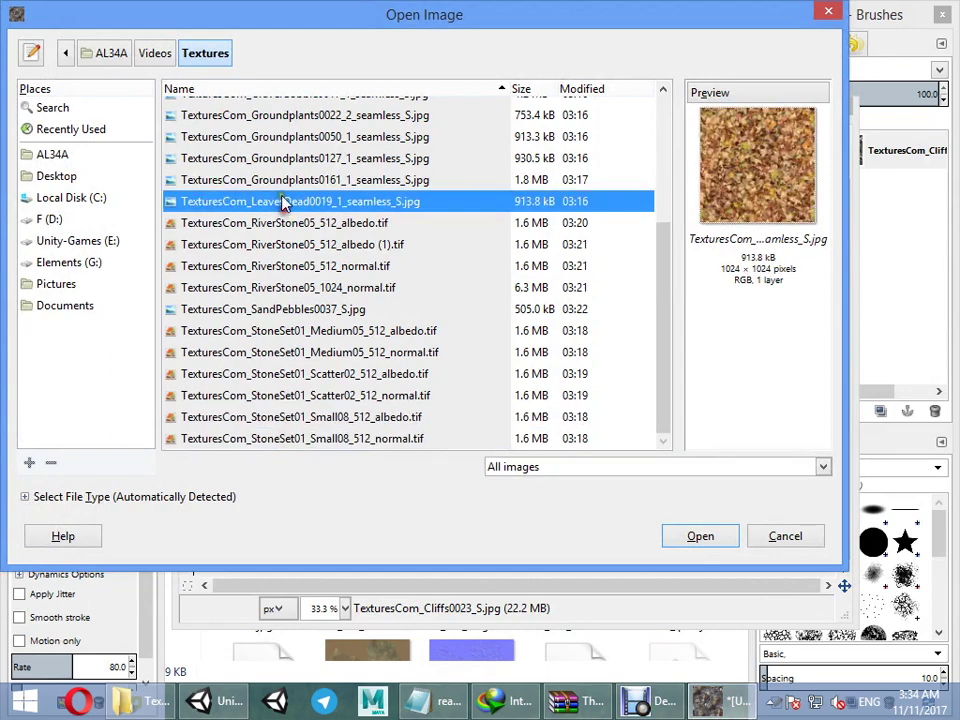
pyautogui.click(268, 180)
pyautogui.click(265, 158)
pyautogui.click(262, 139)
pyautogui.scroll(3, 258, 160)
pyautogui.click(248, 262)
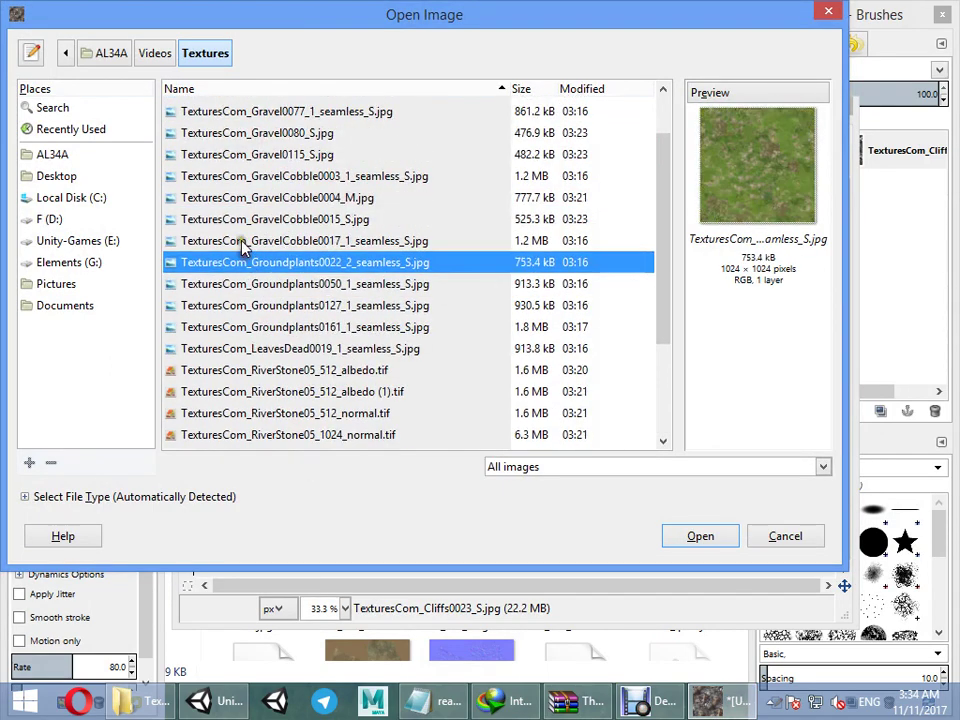
pyautogui.click(243, 240)
pyautogui.click(241, 219)
pyautogui.click(240, 198)
pyautogui.click(238, 176)
# Open TexturesCom_GravelCobble0004_M.jpg and arrange its window so the whole image is visible
pyautogui.click(240, 198)
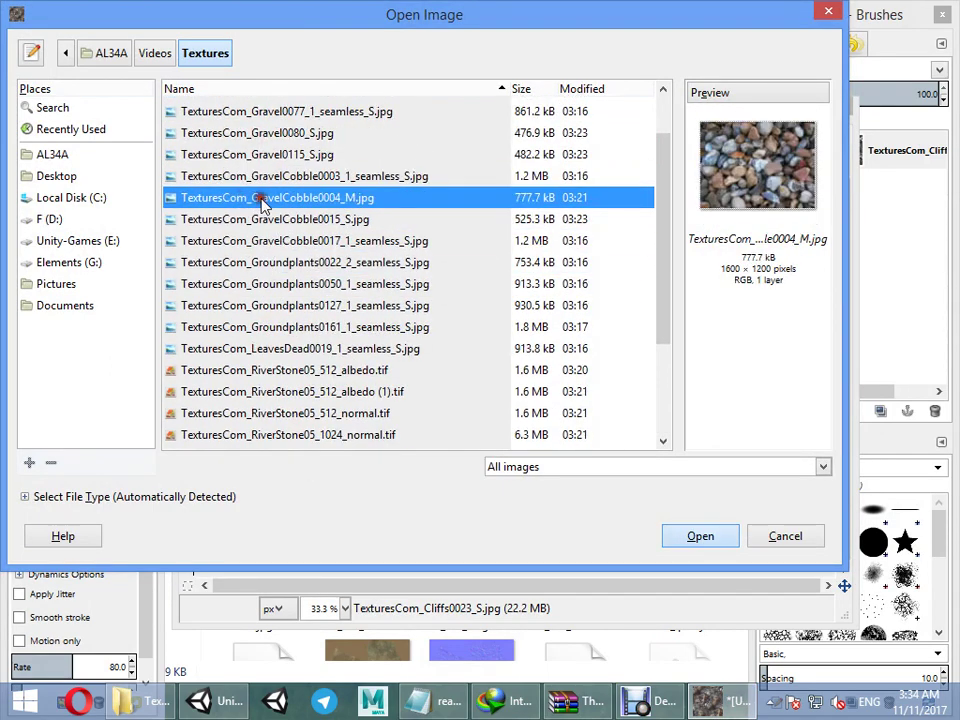
pyautogui.doubleClick(262, 198)
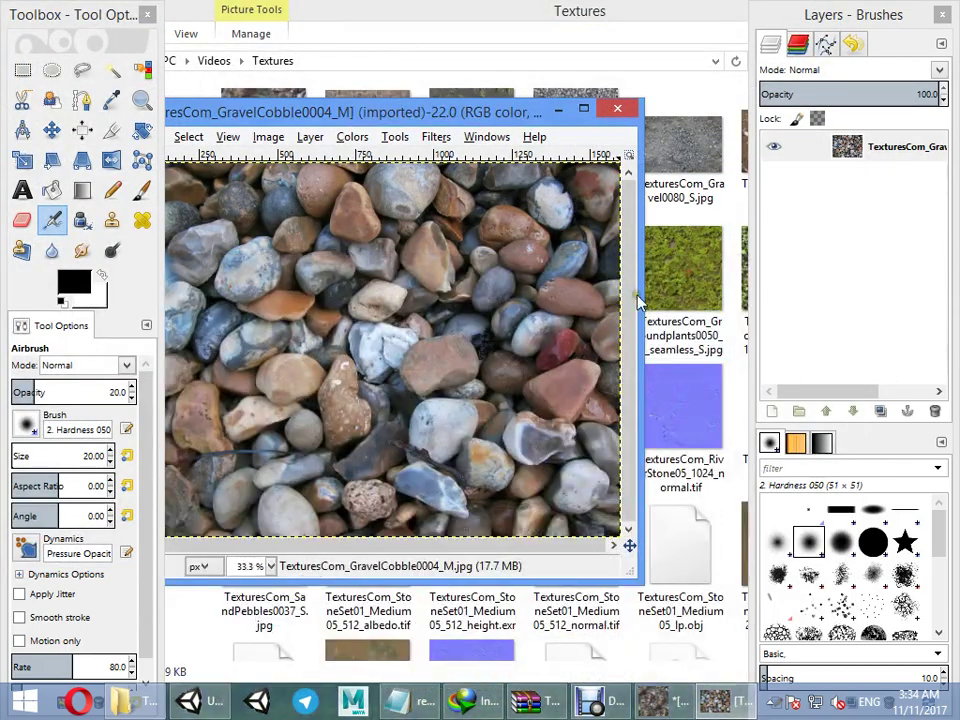
pyautogui.moveTo(385, 110); pyautogui.dragTo(493, 48)
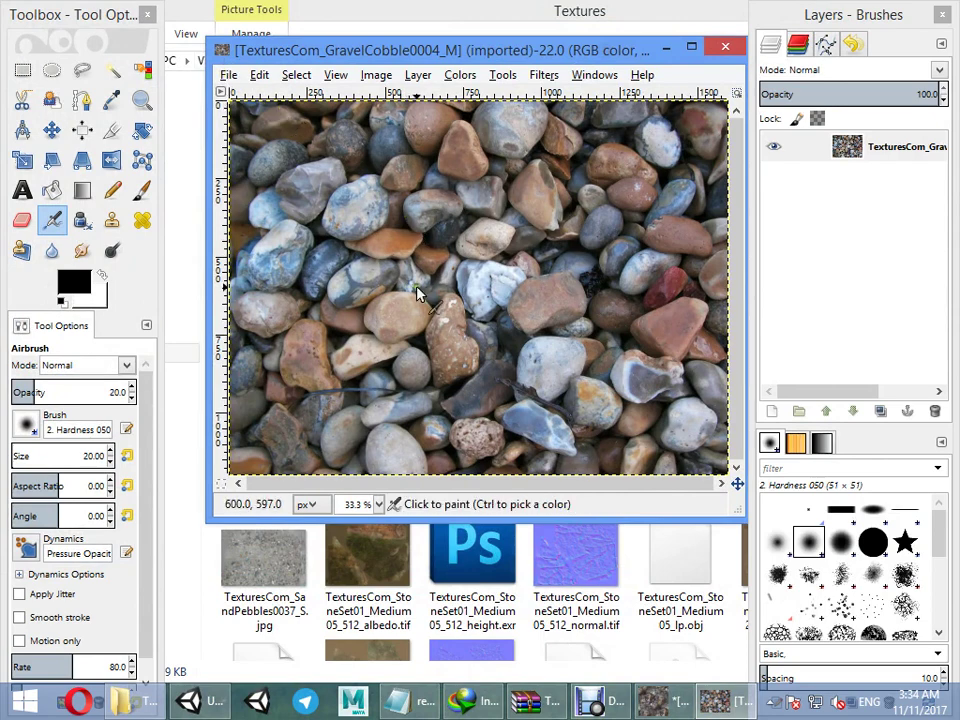
pyautogui.keyDown('ctrl'); pyautogui.keyDown('alt'); pyautogui.scroll(-2, 397, 280); pyautogui.keyUp('alt'); pyautogui.keyUp('ctrl')
pyautogui.keyDown('ctrl'); pyautogui.scroll(-1, 420, 288); pyautogui.keyUp('ctrl')
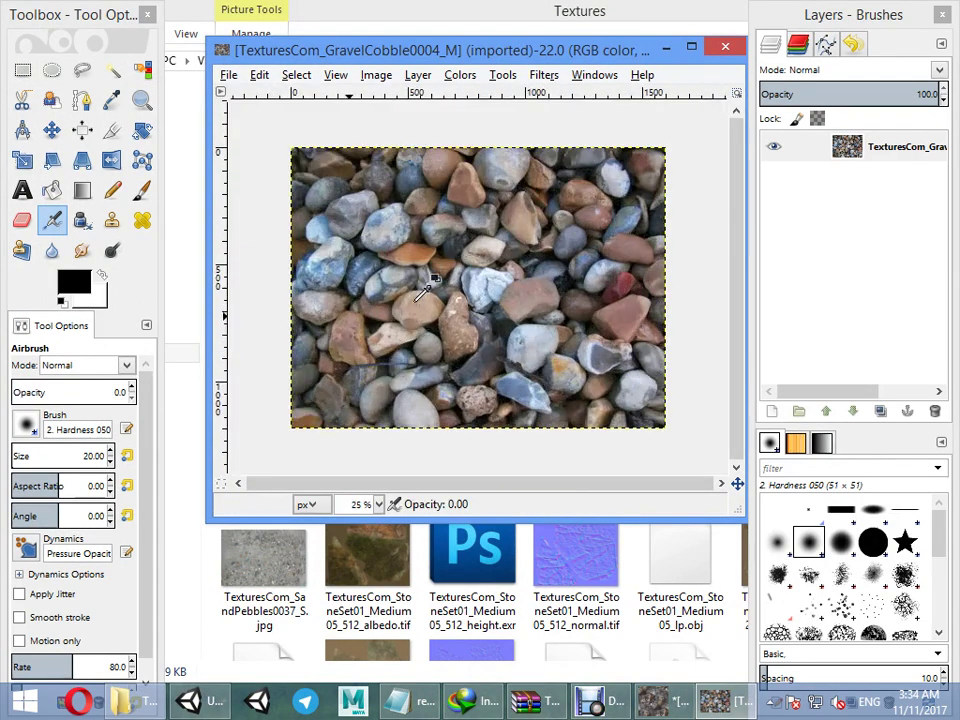
pyautogui.keyDown('ctrl'); pyautogui.scroll(-1, 407, 212); pyautogui.keyUp('ctrl')
# Scale the gravel cobble image to 1024 × 1024 px with unlinked proportions, and set the Airbrush opacity back to 20
pyautogui.click(376, 75)
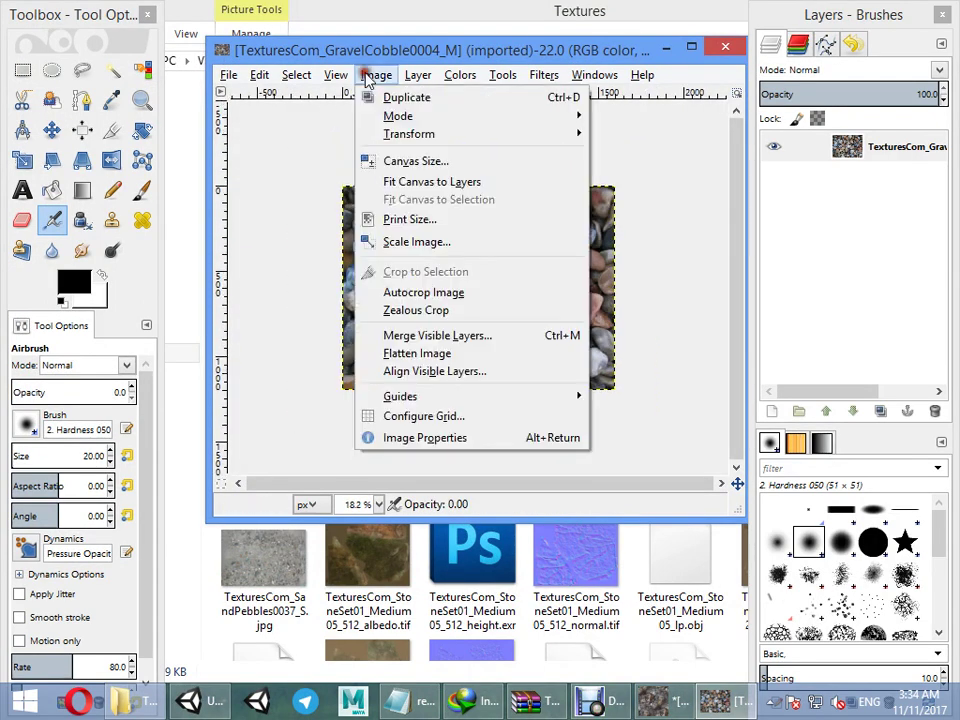
pyautogui.click(415, 242)
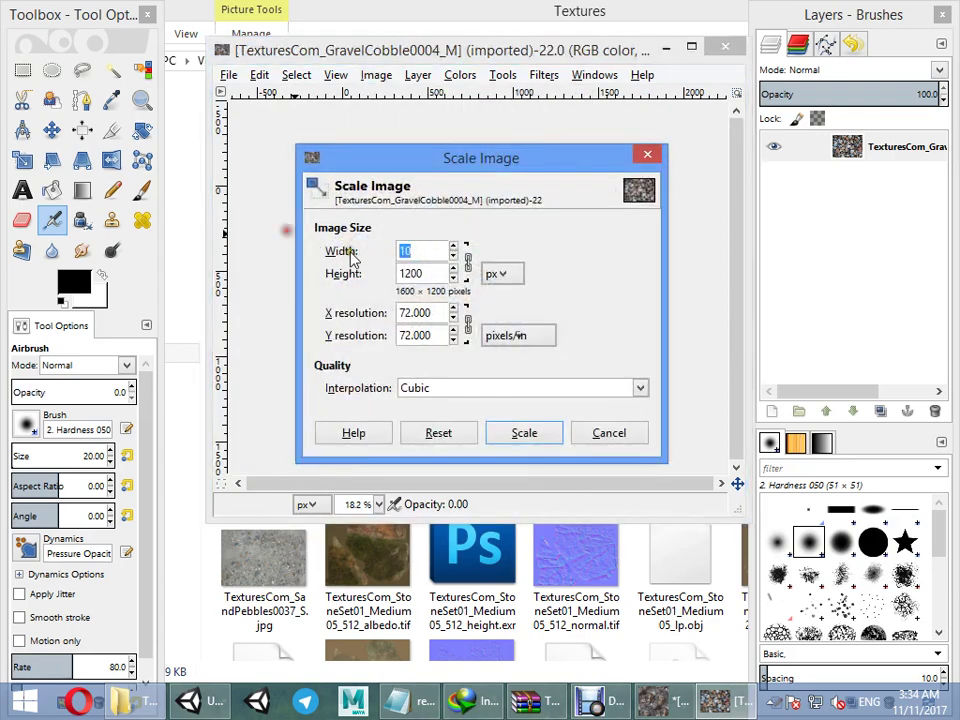
pyautogui.write('1024')
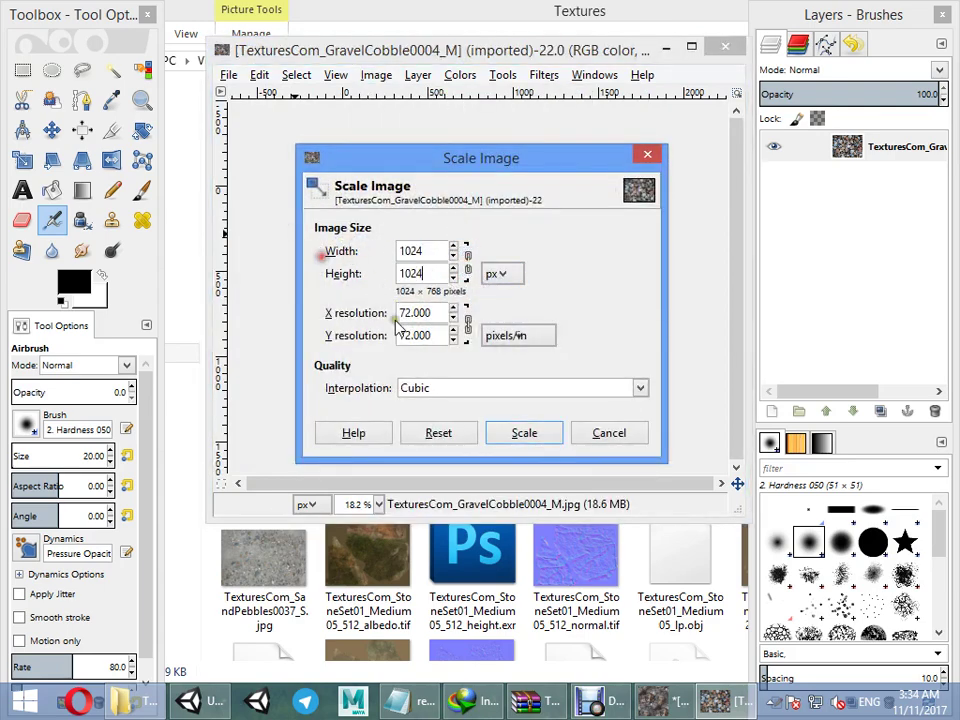
pyautogui.click(496, 428)
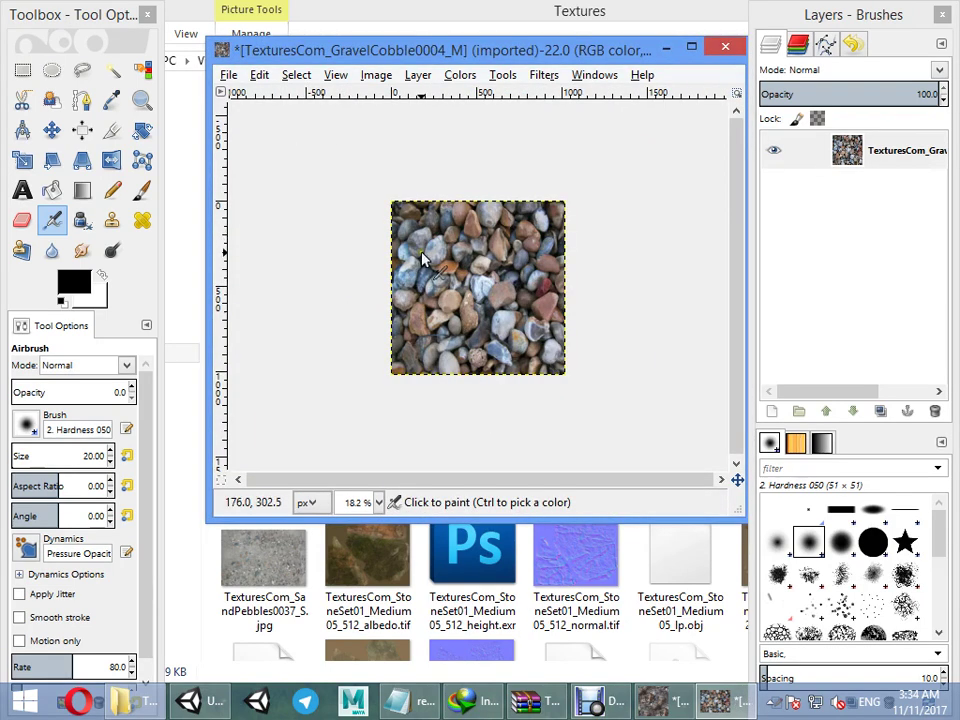
pyautogui.press('>')
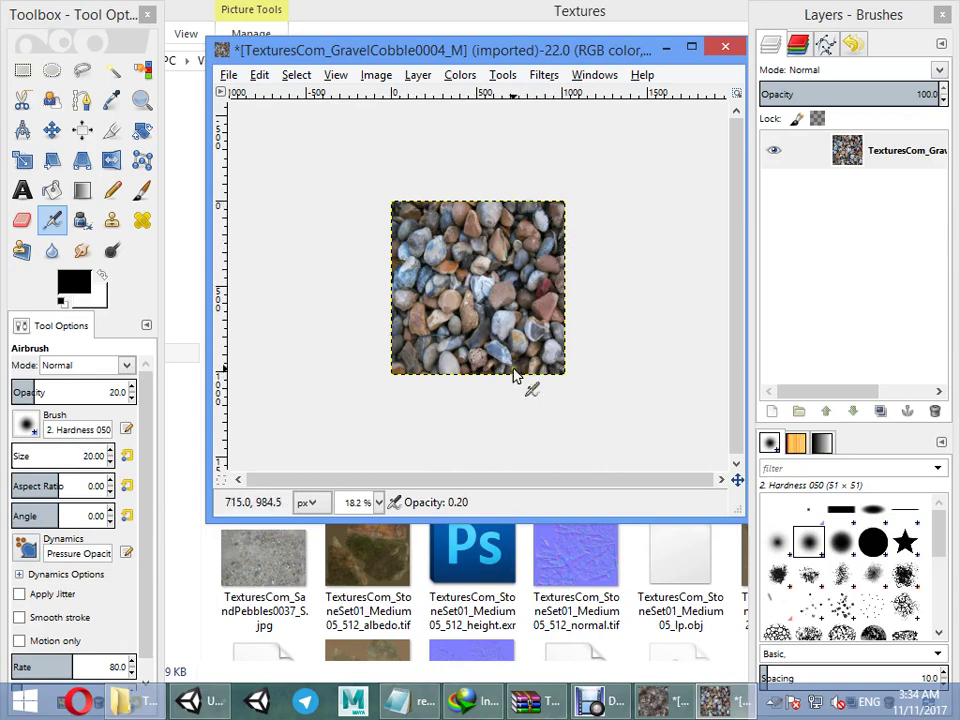
# Apply the Make Seamless map filter to the gravel cobble image
pyautogui.click(532, 82)
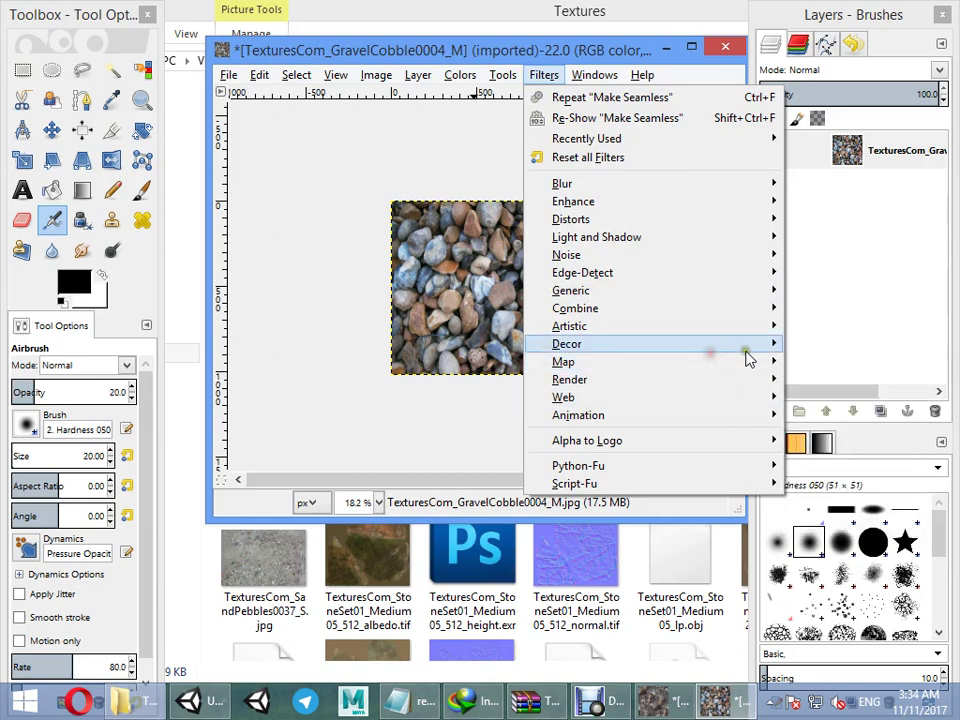
pyautogui.moveTo(768, 366)
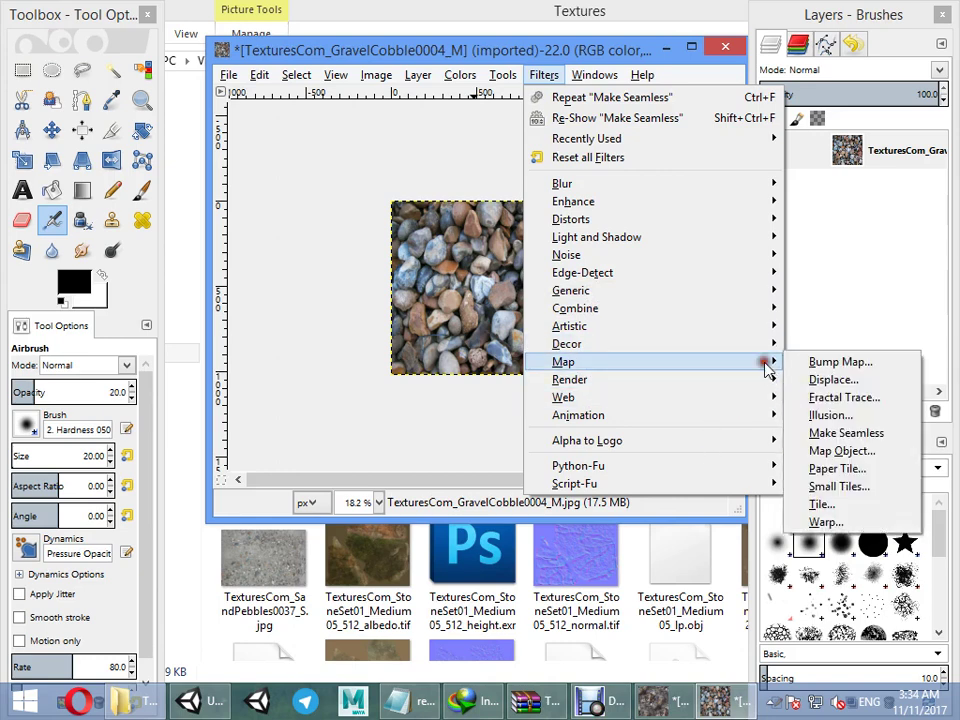
pyautogui.click(812, 436)
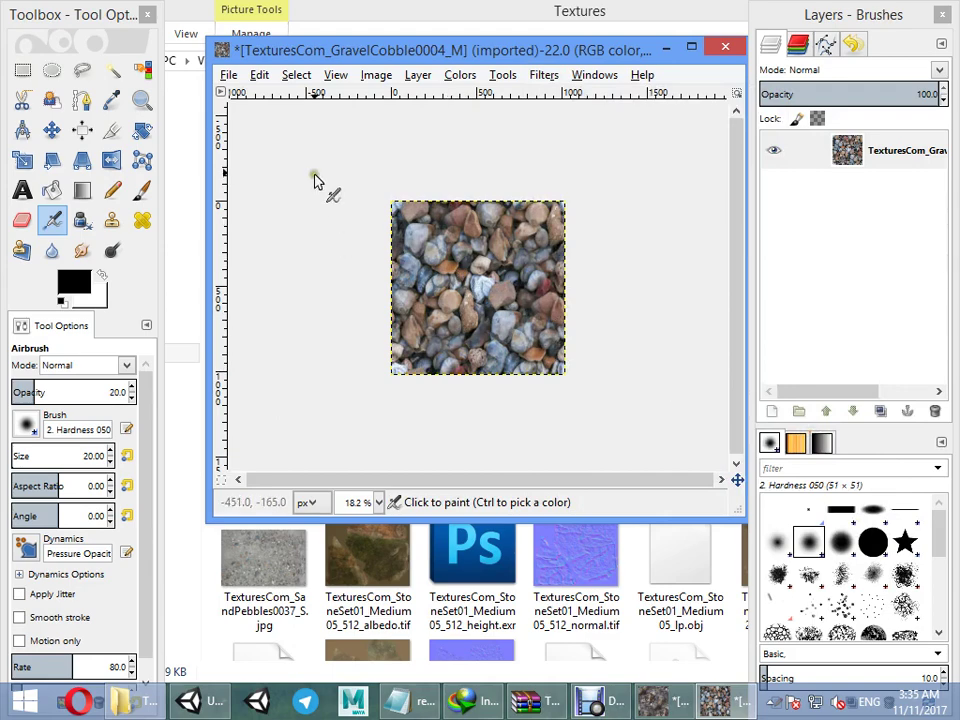
# Export the image as a JPEG at quality 94, replacing TexturesCom_GravelCobble0004_M.jpg, and close it without saving
pyautogui.click(229, 75)
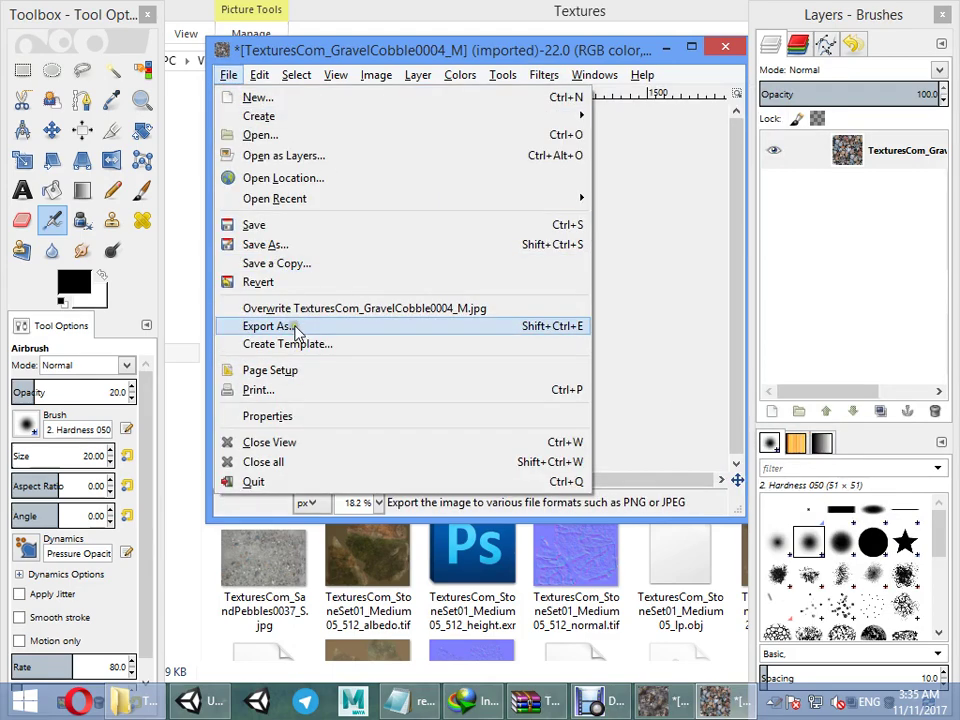
pyautogui.click(297, 327)
pyautogui.moveTo(302, 137); pyautogui.dragTo(350, 45)
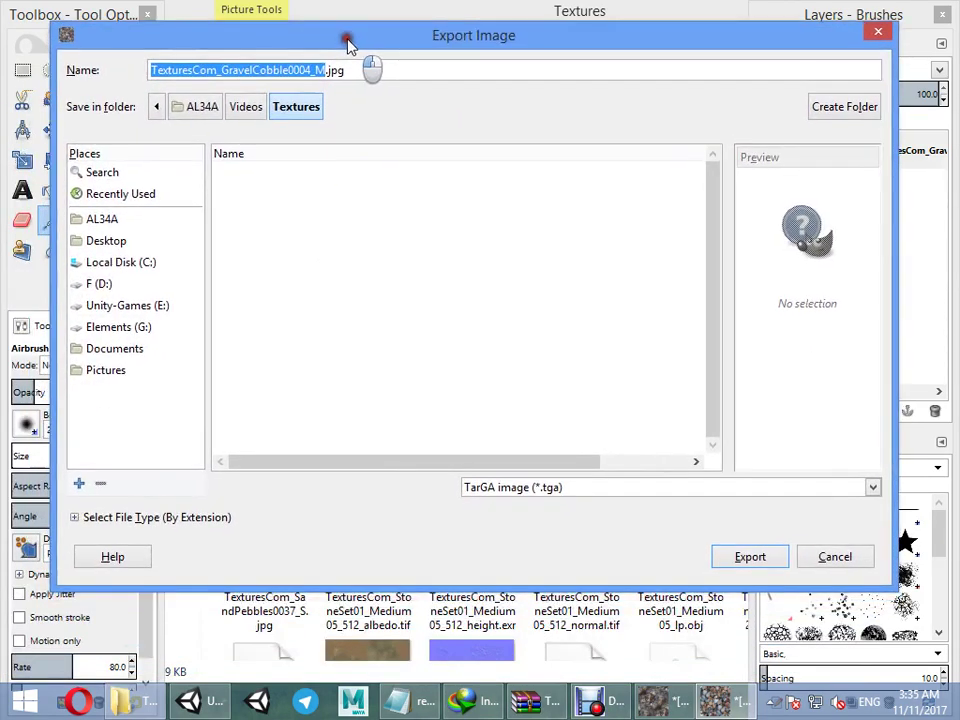
pyautogui.click(730, 568)
pyautogui.click(555, 401)
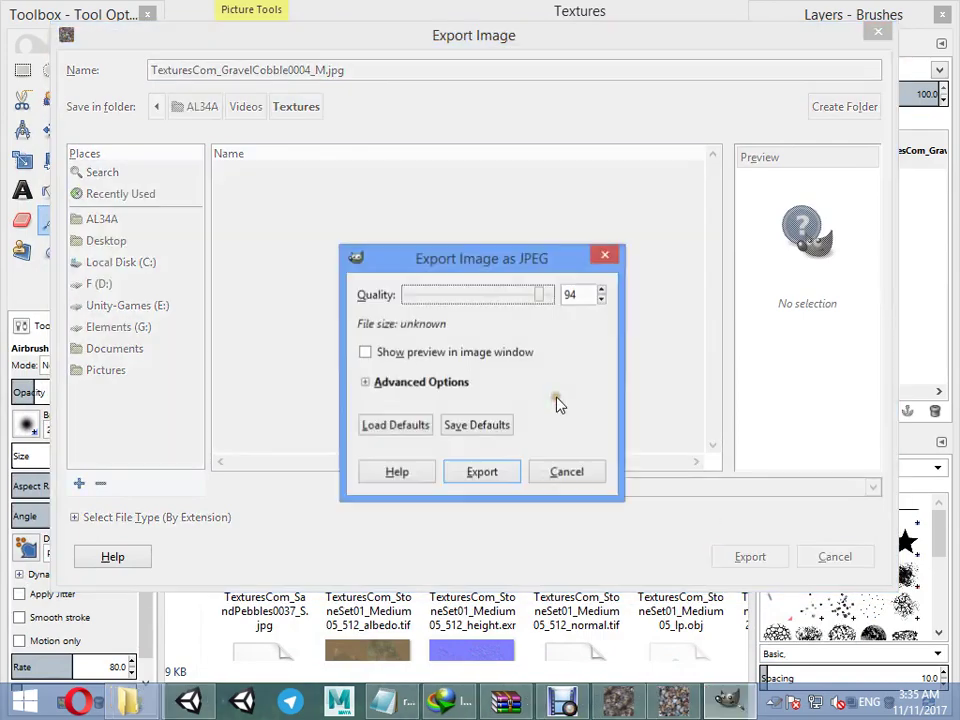
pyautogui.click(482, 472)
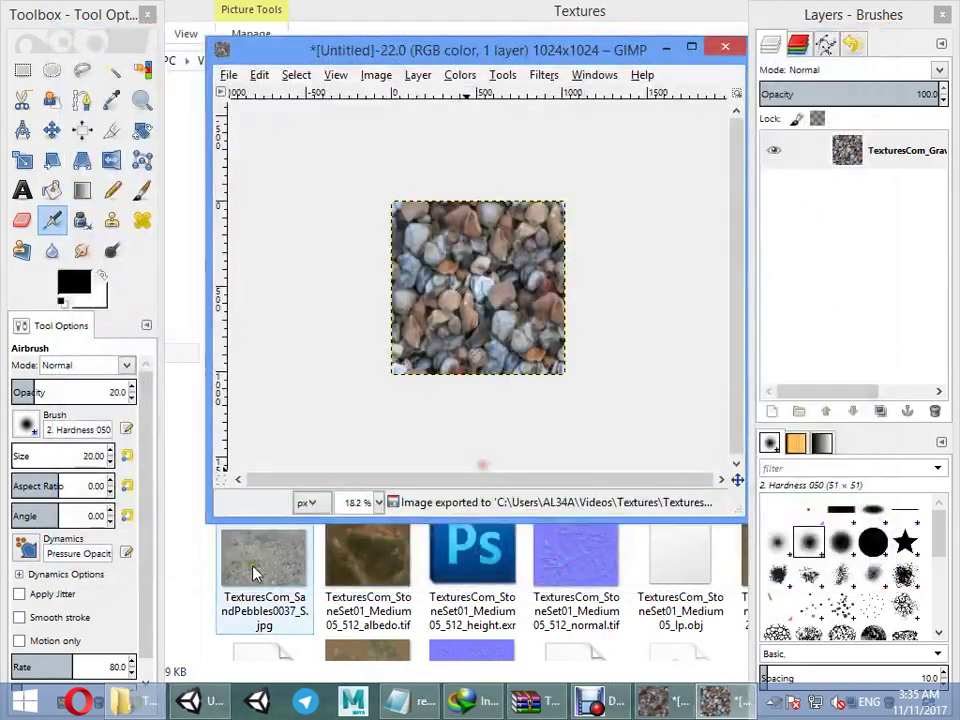
pyautogui.click(725, 50)
pyautogui.click(499, 410)
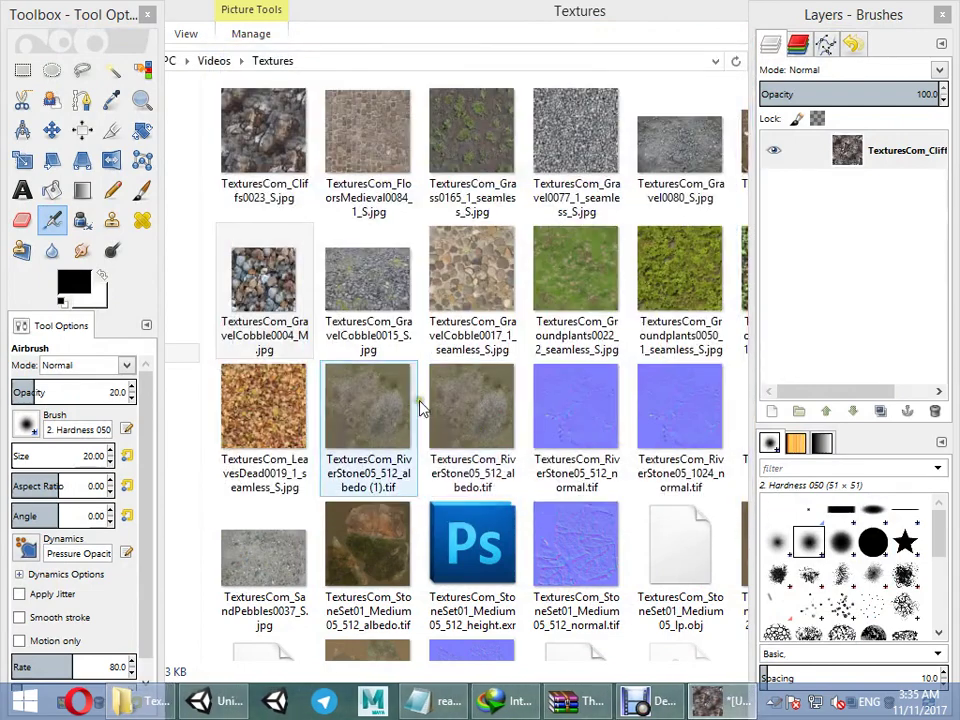
# Switch to File Explorer and check the exported gravel cobble texture among the files in the Textures folder
pyautogui.click(336, 289)
pyautogui.doubleClick(290, 318)
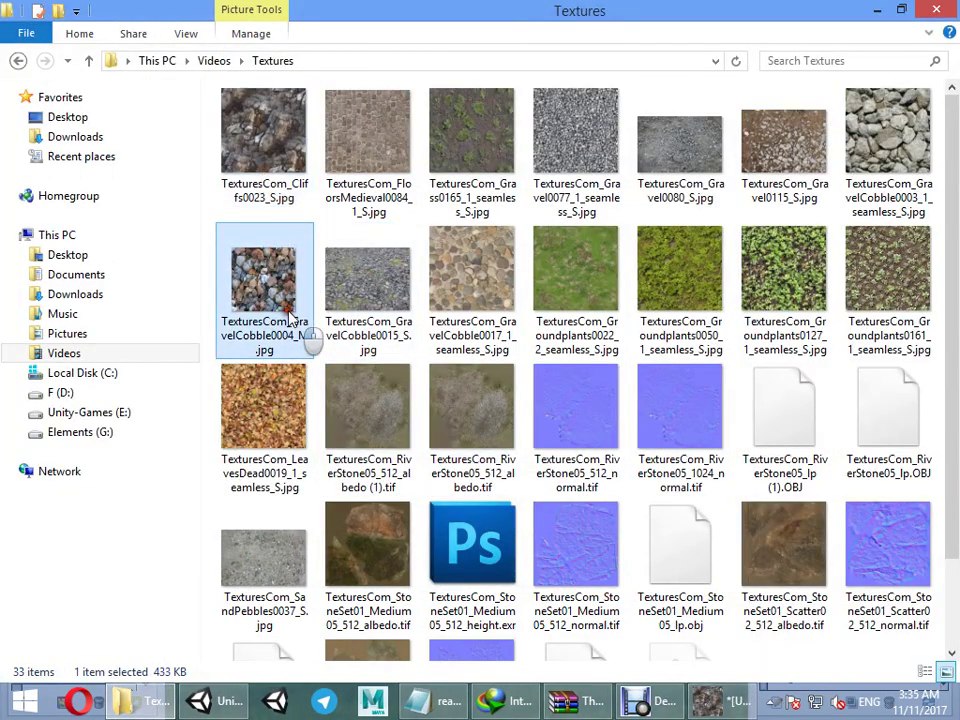
pyautogui.scroll(-2, 476, 378)
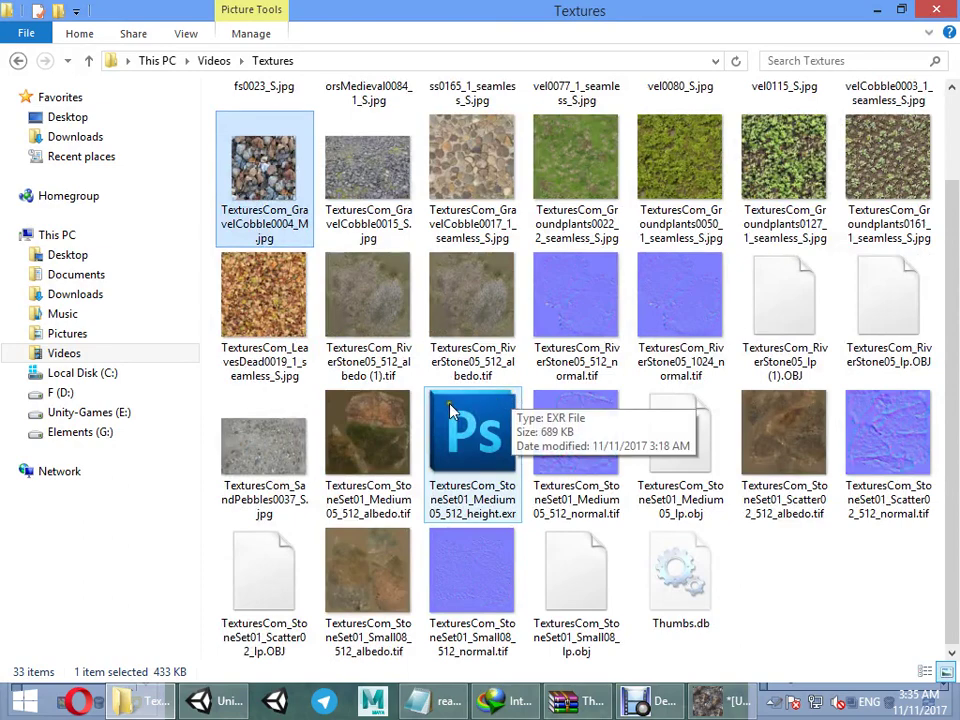
pyautogui.scroll(2, 476, 390)
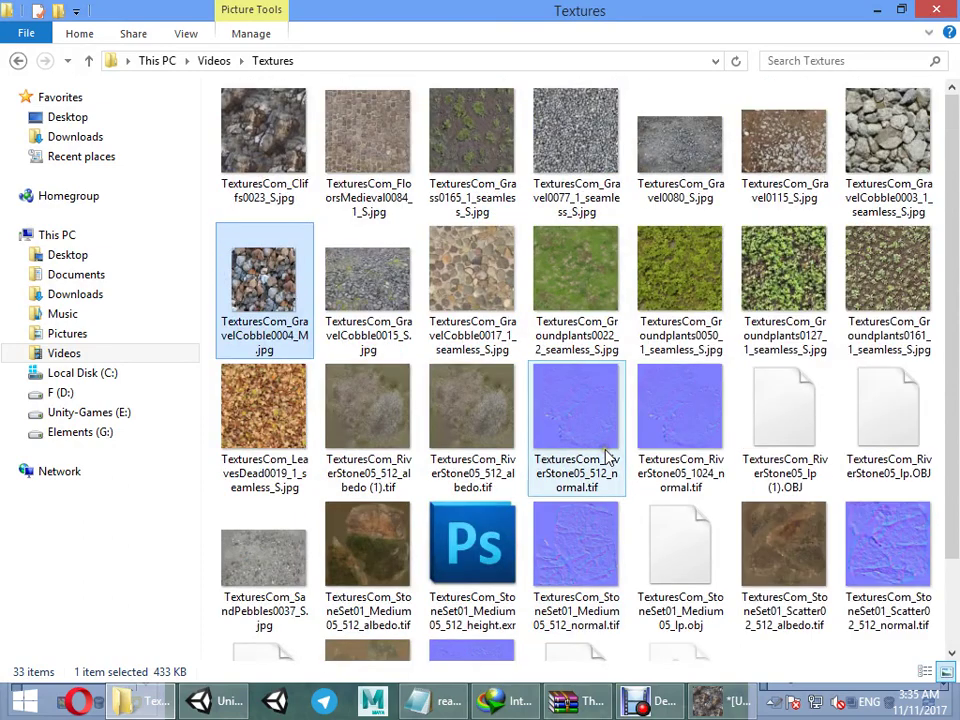
# Look over the seamless Groundplants0022, Groundplants0050 and Groundplants0127 textures
pyautogui.click(561, 268)
pyautogui.click(746, 290)
pyautogui.click(581, 272)
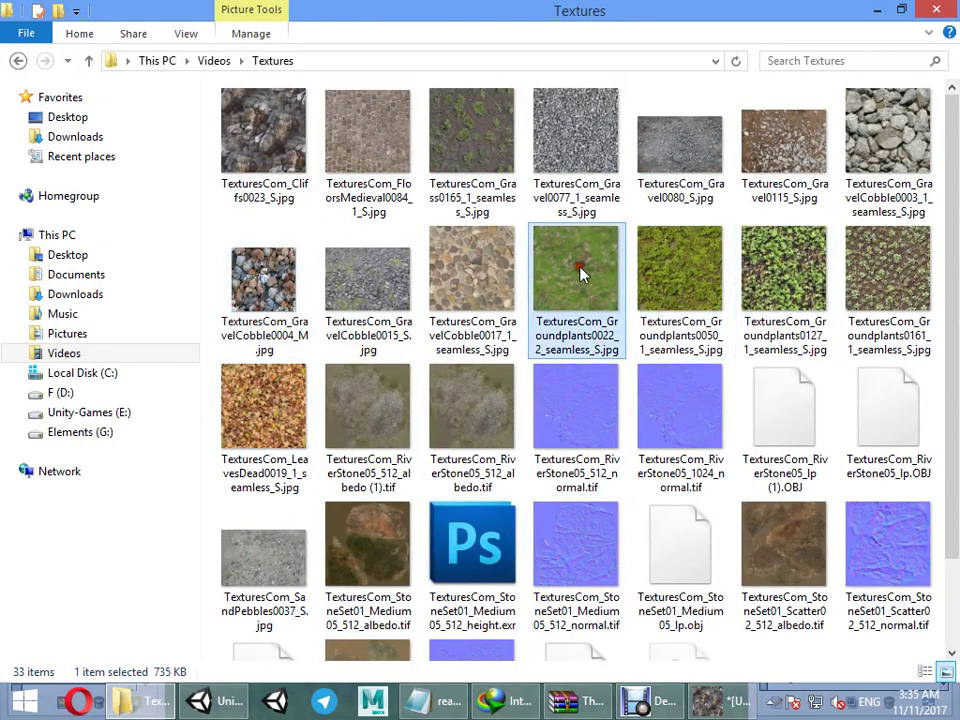
pyautogui.click(745, 265)
pyautogui.click(585, 268)
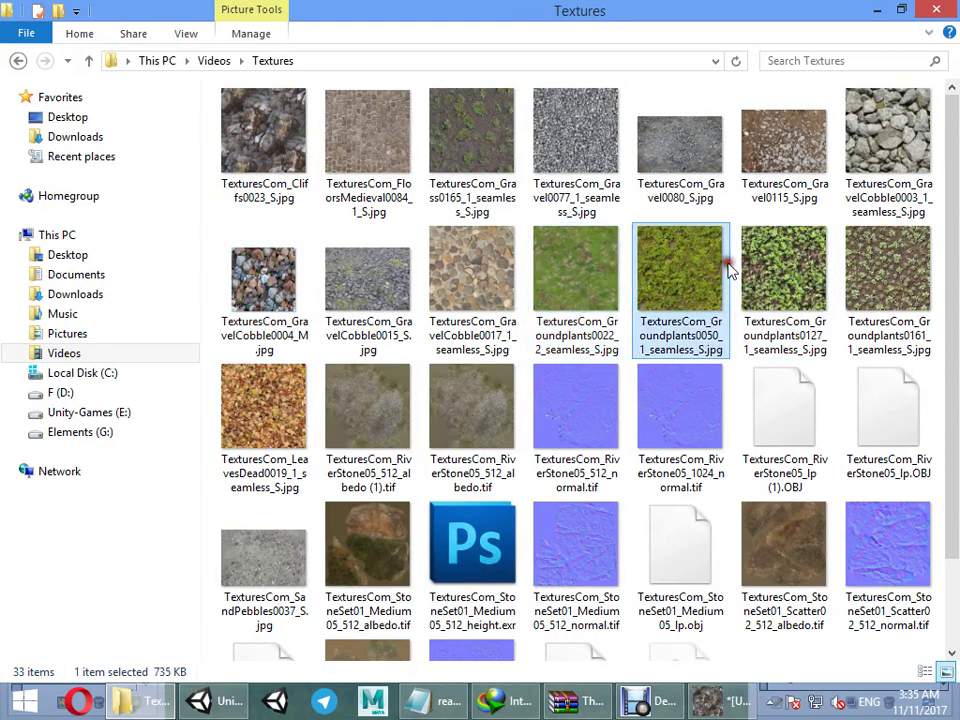
pyautogui.click(748, 268)
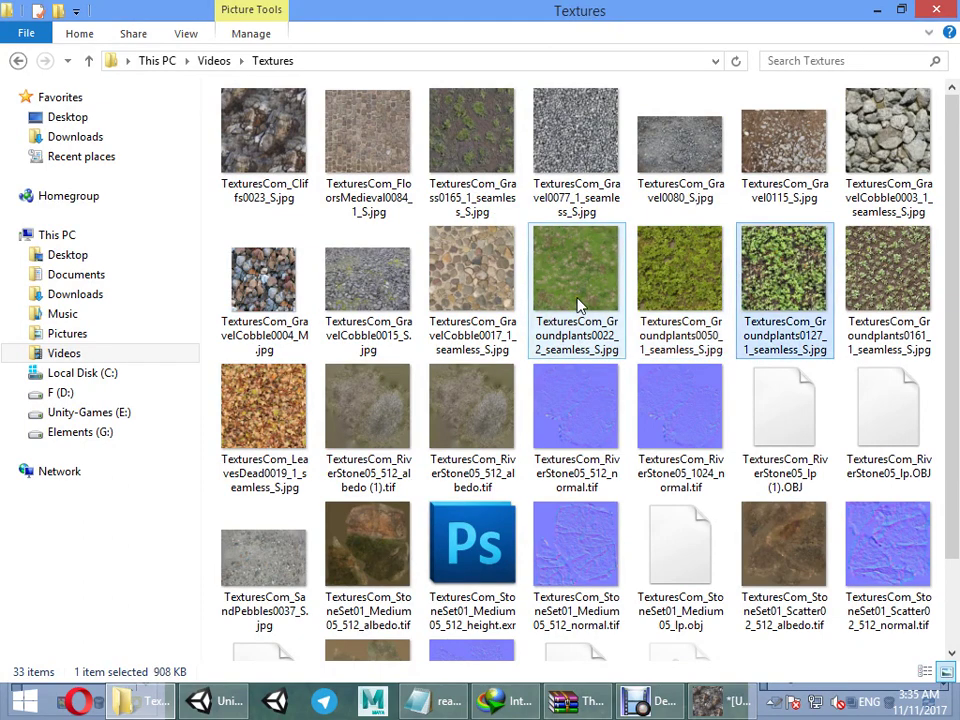
# View TexturesCom_GravelCobble0015_S.jpg and TexturesCom_Gravel0115_S.jpg in Windows Photo Viewer, closing each one
pyautogui.rightClick(378, 285)
pyautogui.moveTo(439, 388)
pyautogui.click(258, 512)
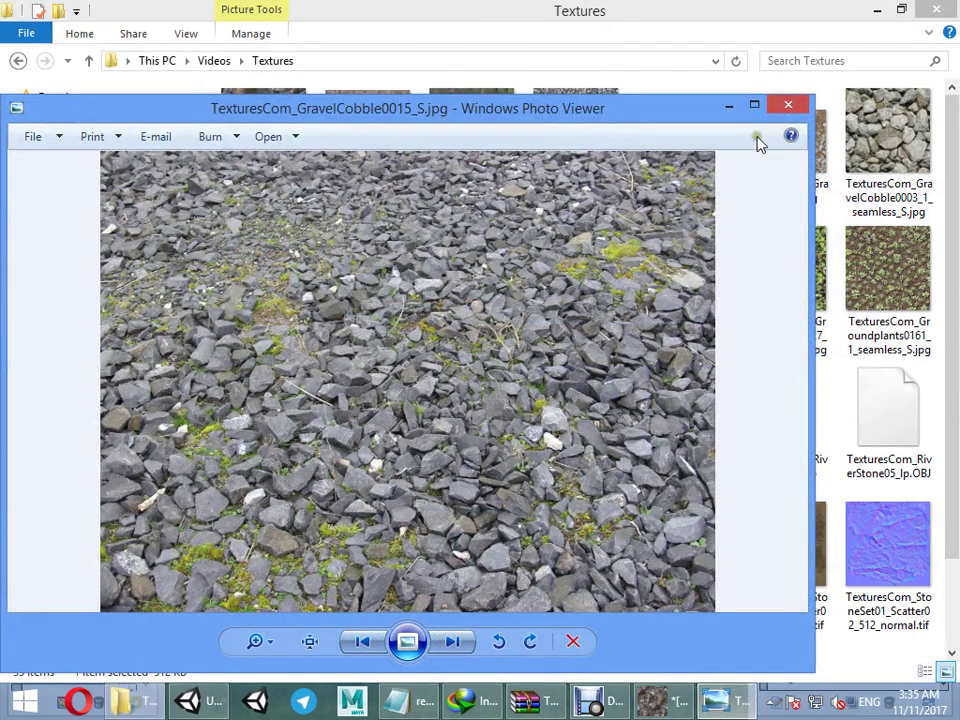
pyautogui.click(788, 104)
pyautogui.rightClick(761, 182)
pyautogui.click(665, 262)
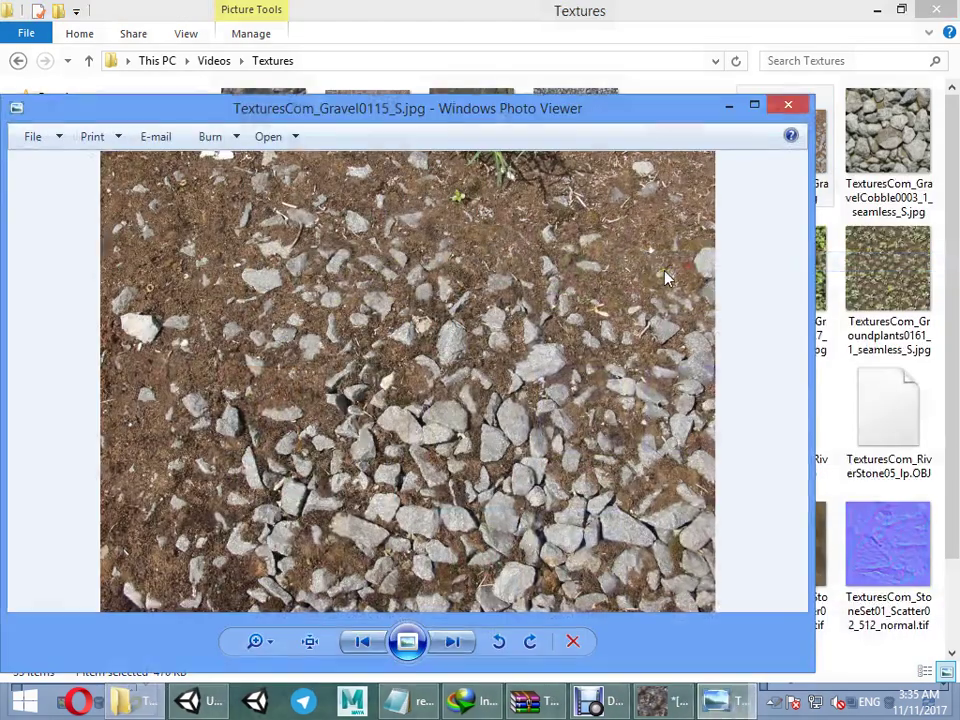
pyautogui.click(788, 104)
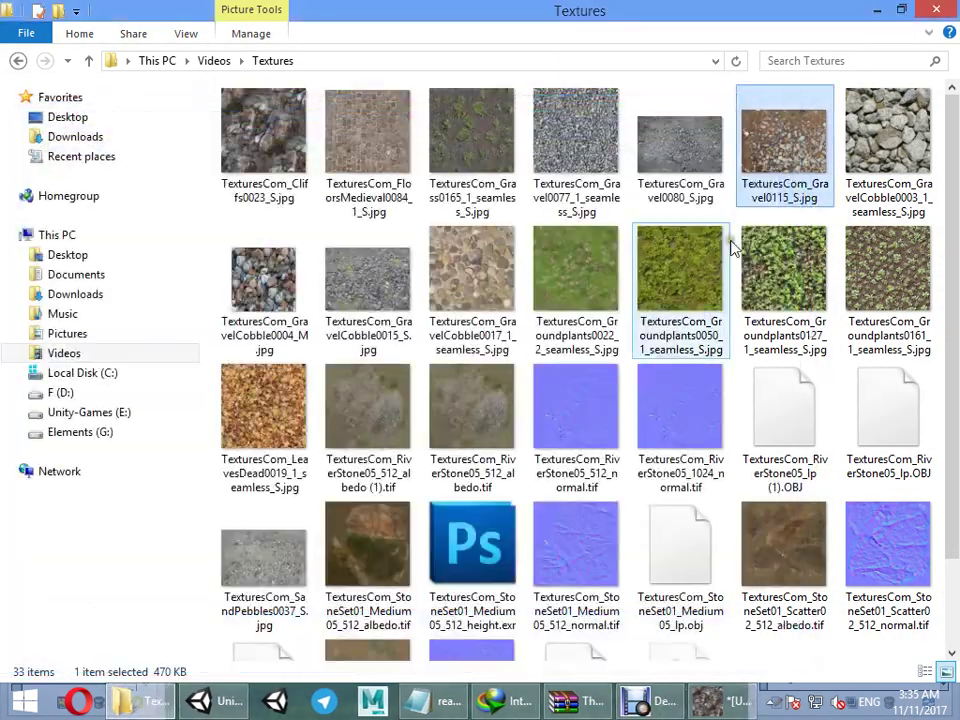
# Switch to GIMP and bring up the dialog for opening another image from the Textures folder
pyautogui.moveTo(784, 140); pyautogui.dragTo(135, 205)
pyautogui.moveTo(285, 223); pyautogui.dragTo(285, 107)
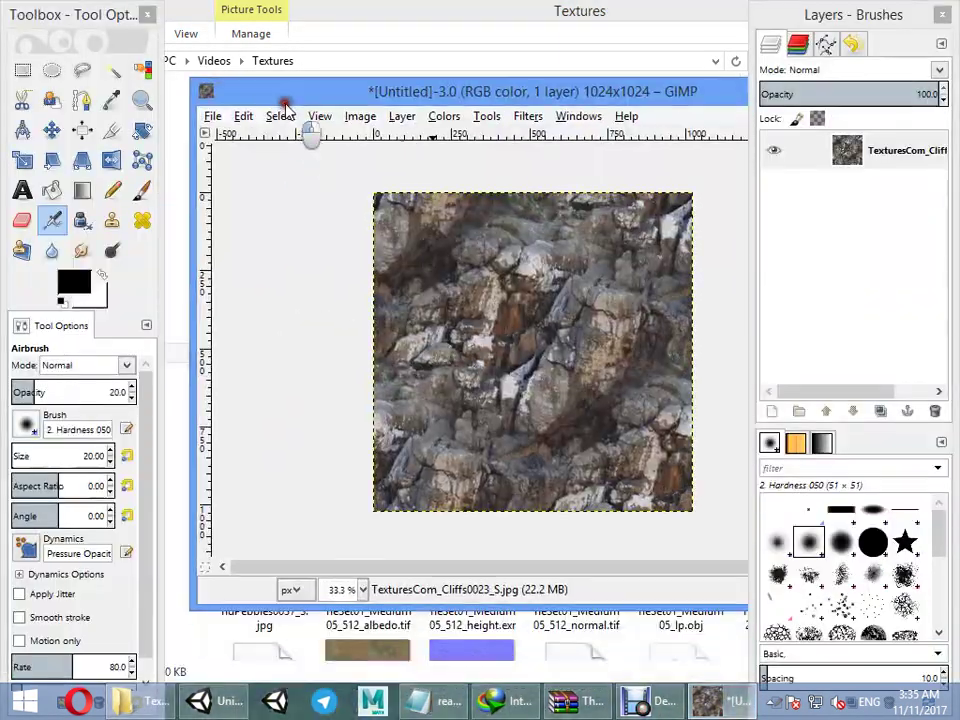
pyautogui.click(218, 117)
pyautogui.click(245, 176)
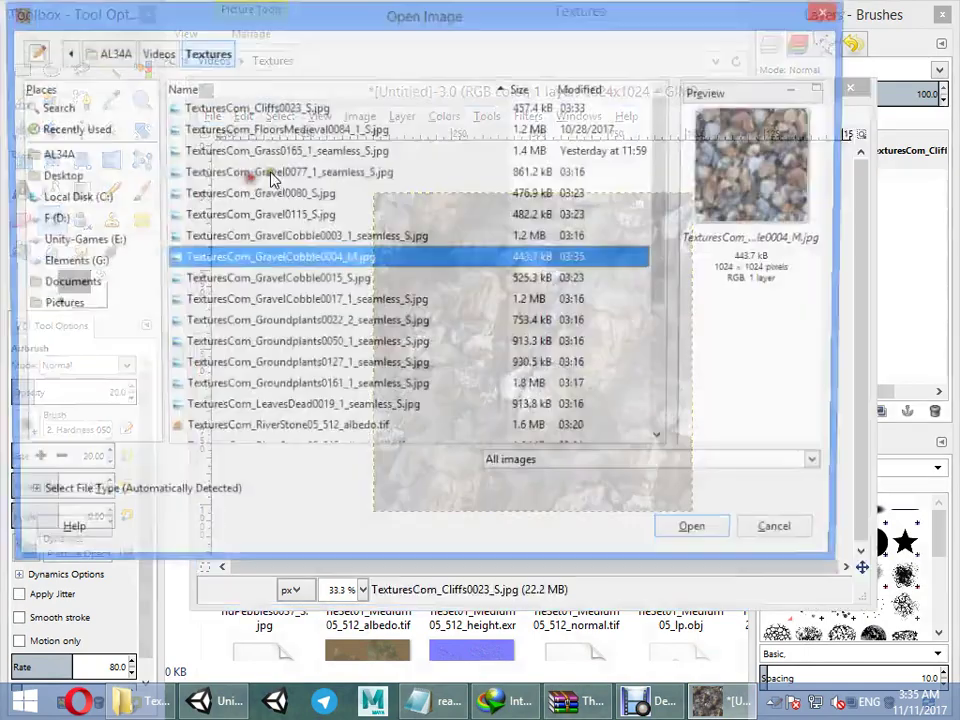
pyautogui.hotkey('alt', 'Tab')
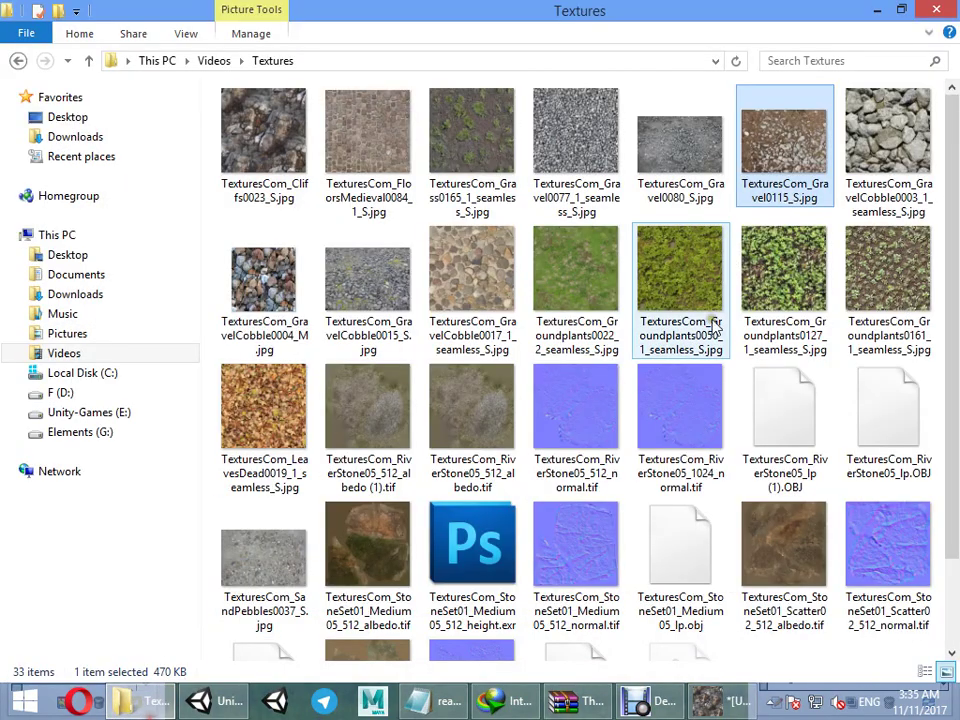
pyautogui.hotkey('alt', 'Tab')
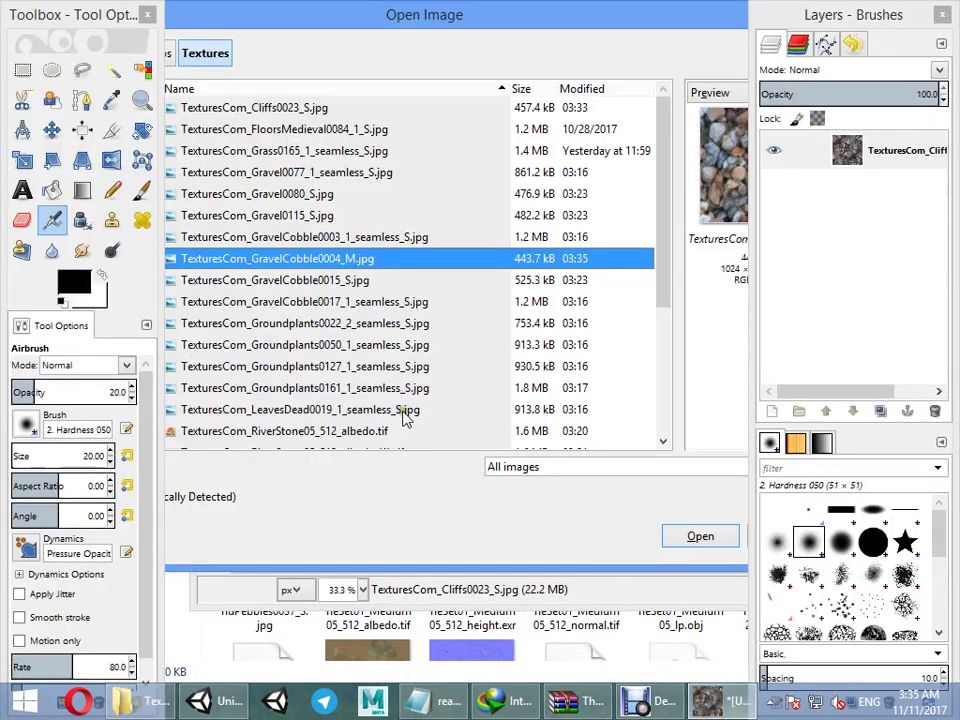
pyautogui.click(588, 18)
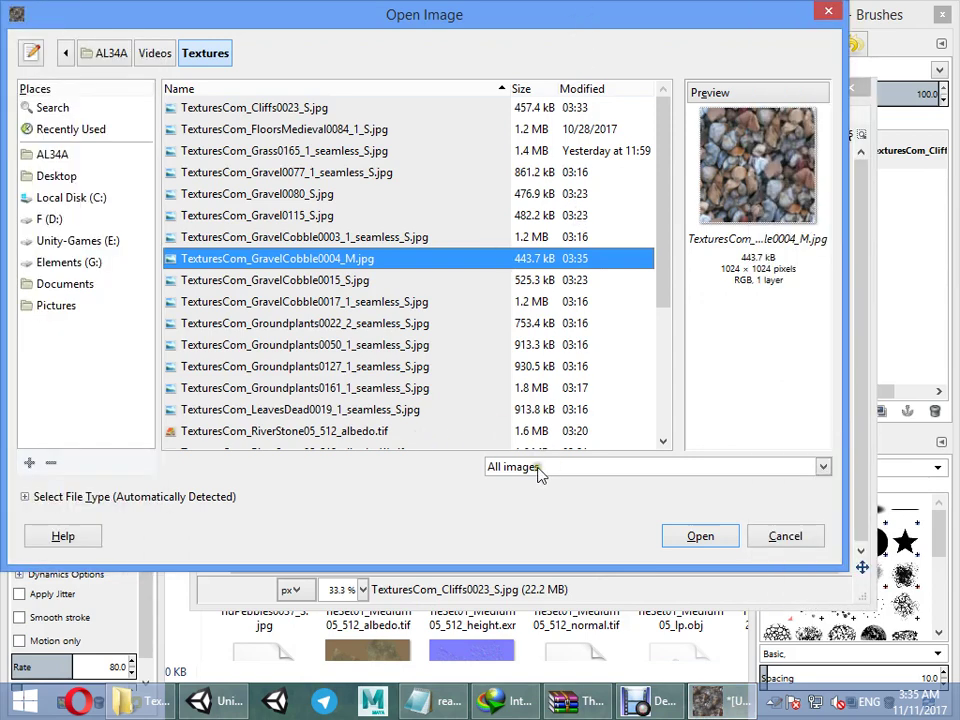
# Browse from the home folder up to the drive root and back down to Textures inside Videos
pyautogui.hotkey('alt', 'Home')
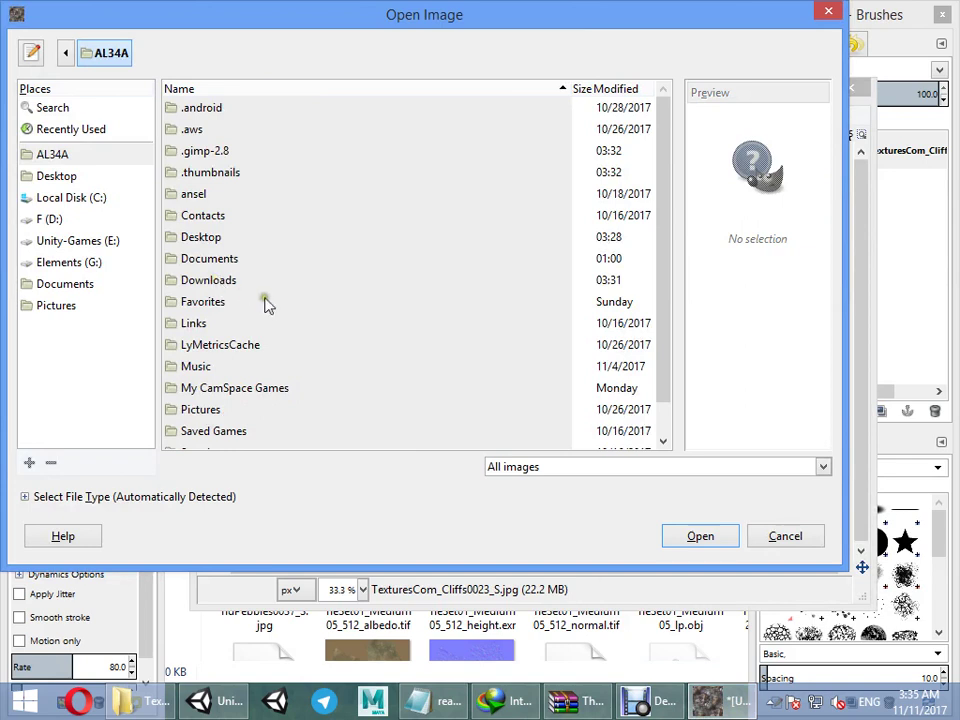
pyautogui.click(66, 53)
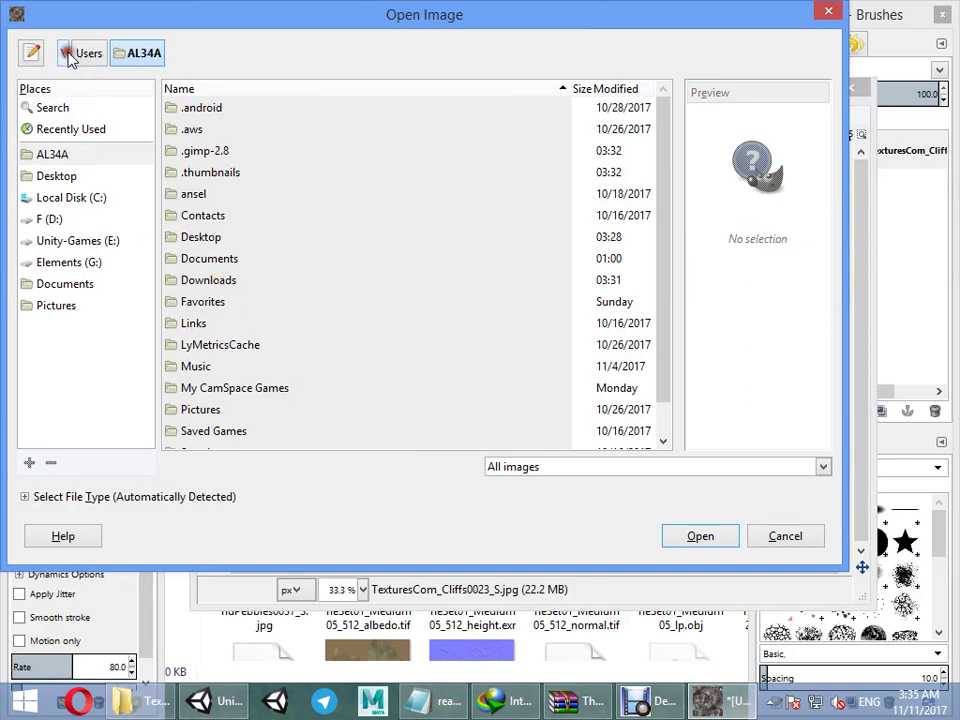
pyautogui.click(63, 53)
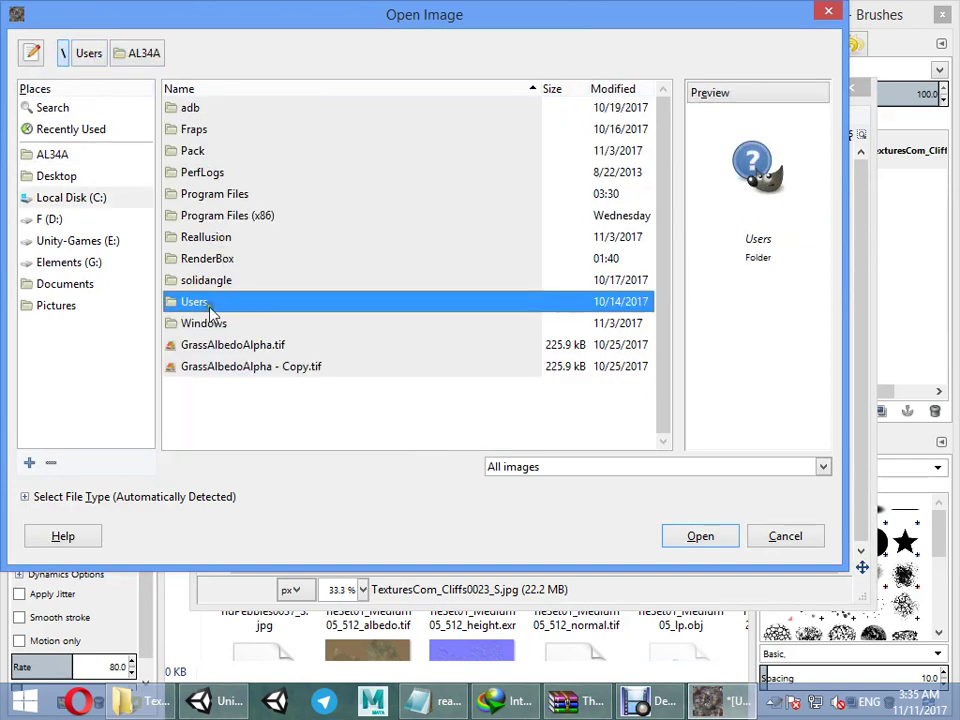
pyautogui.click(143, 53)
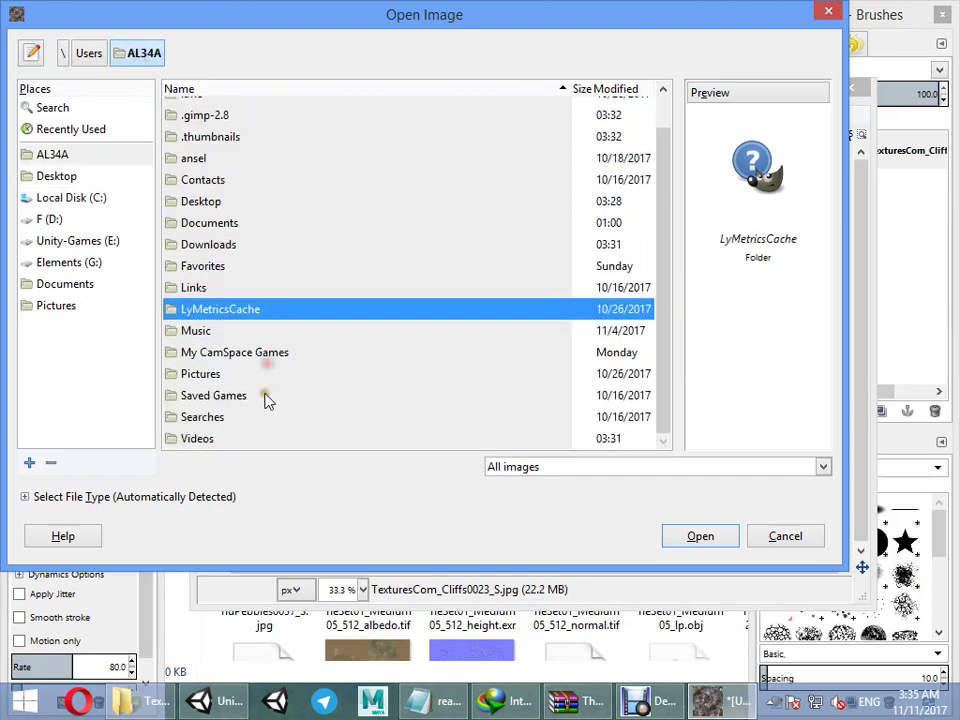
pyautogui.doubleClick(180, 438)
pyautogui.doubleClick(208, 129)
# Open TexturesCom_Gravel0080_S.jpg from the Textures folder and close the already exported cliff image, discarding its changes
pyautogui.click(227, 151)
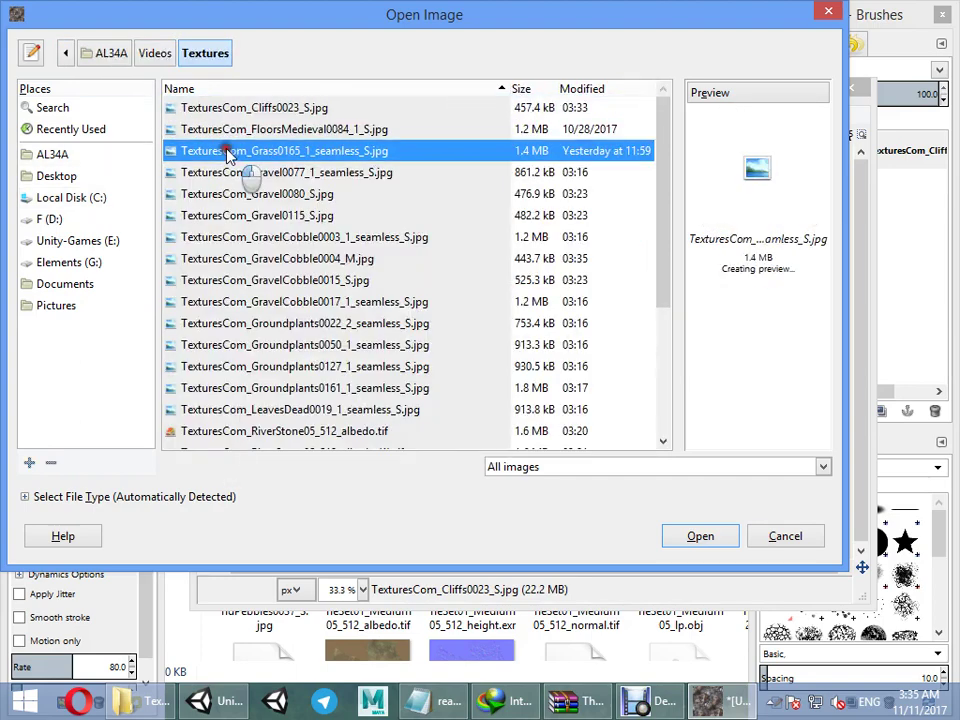
pyautogui.click(215, 131)
pyautogui.click(222, 174)
pyautogui.click(226, 195)
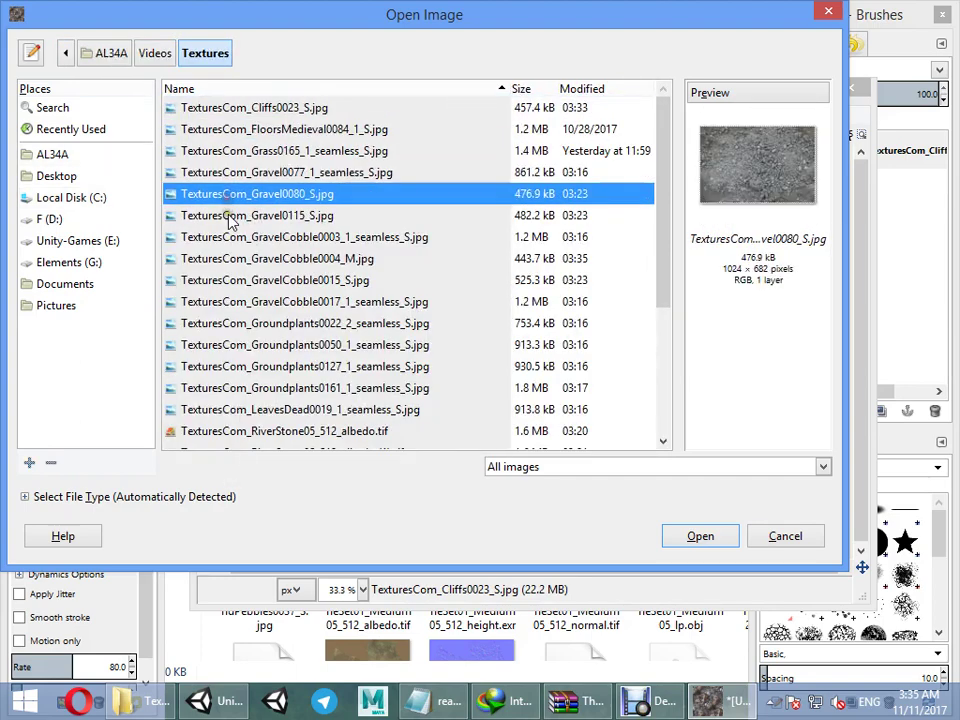
pyautogui.doubleClick(252, 195)
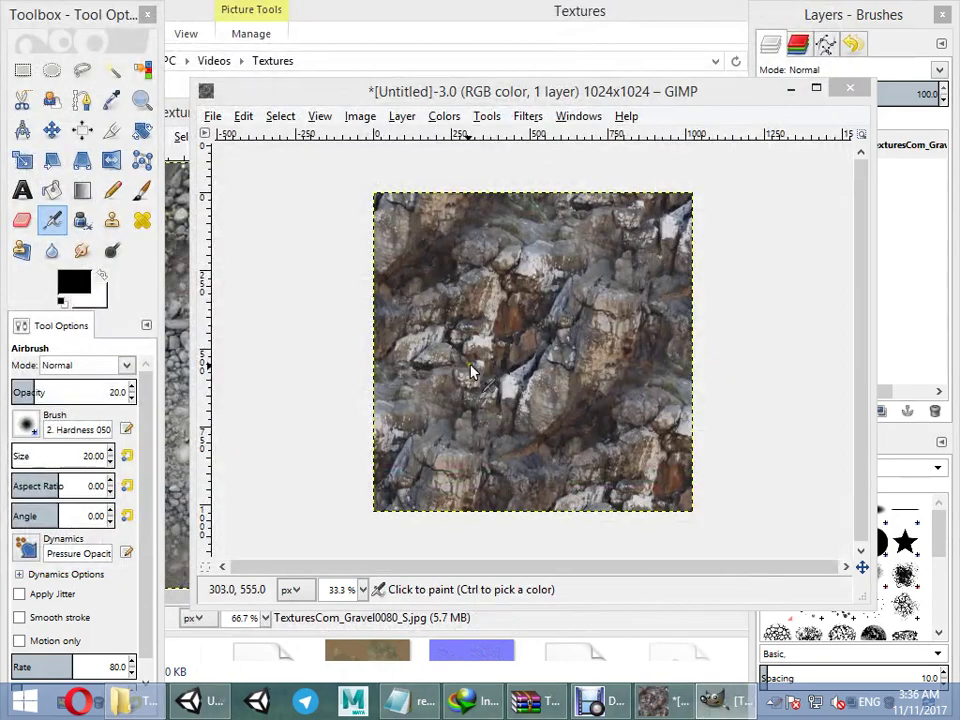
pyautogui.click(848, 88)
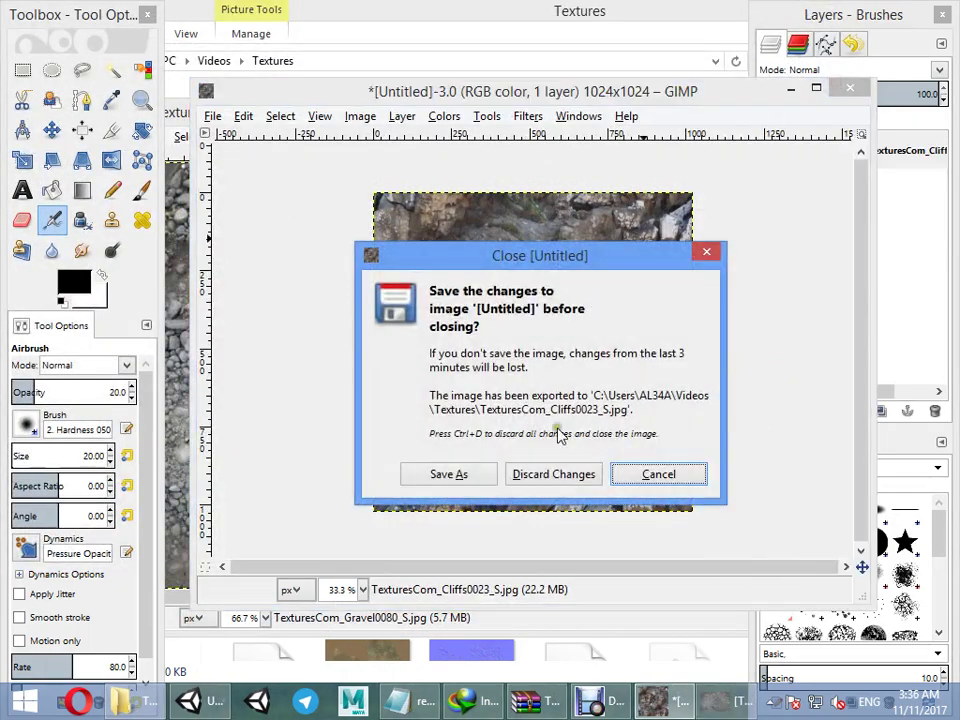
pyautogui.click(553, 472)
# Scale the Gravel0080 image to 1024 × 1024 pixels
pyautogui.scroll(3, 418, 382)
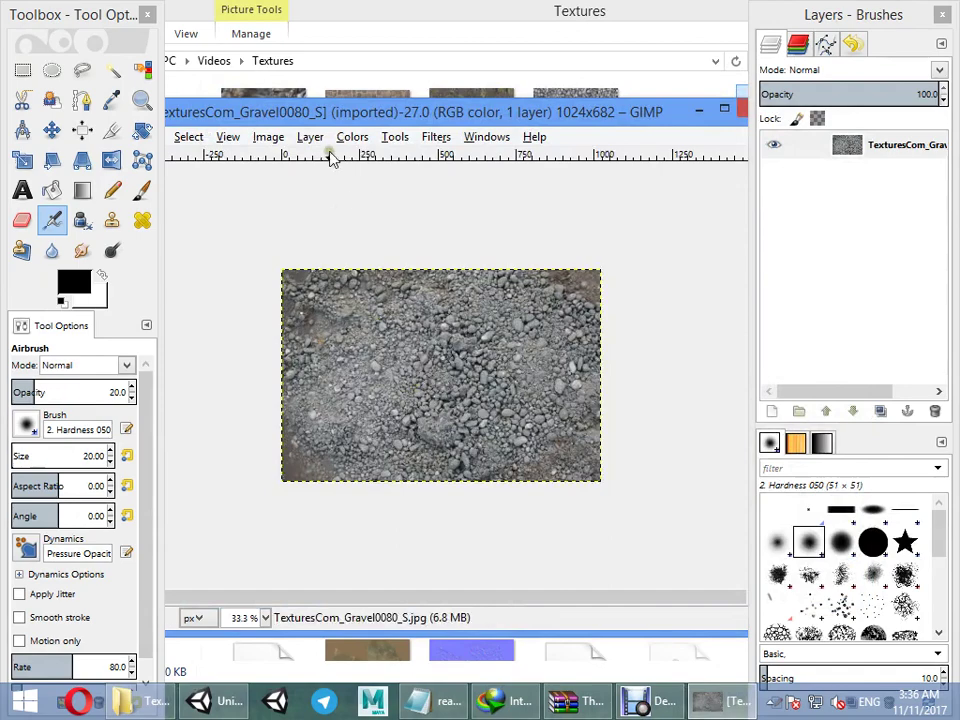
pyautogui.click(270, 137)
pyautogui.click(318, 302)
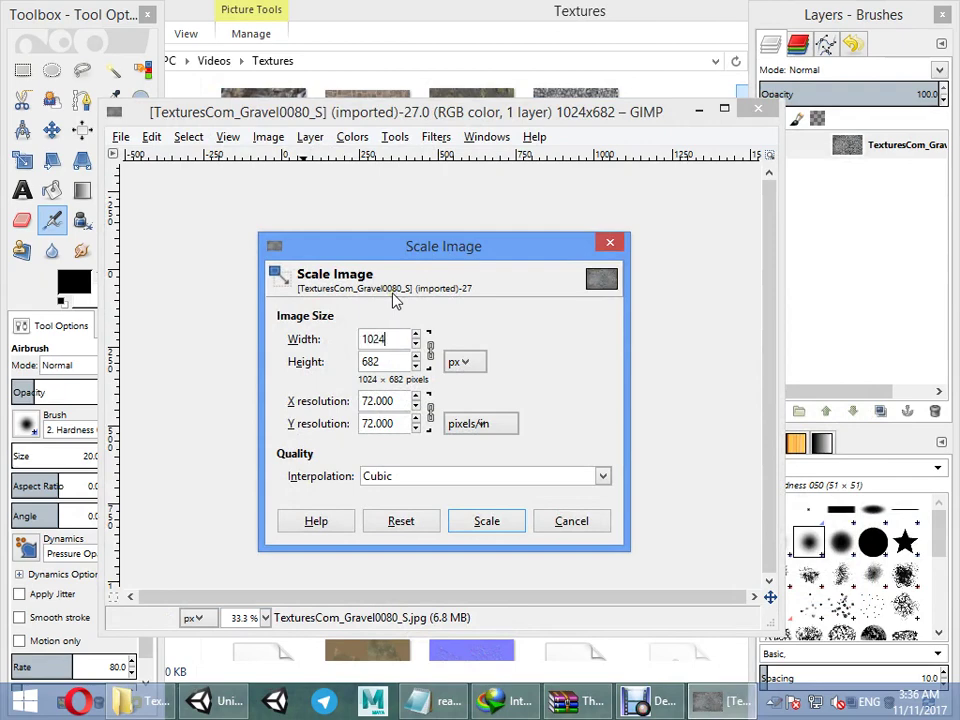
pyautogui.doubleClick(400, 362)
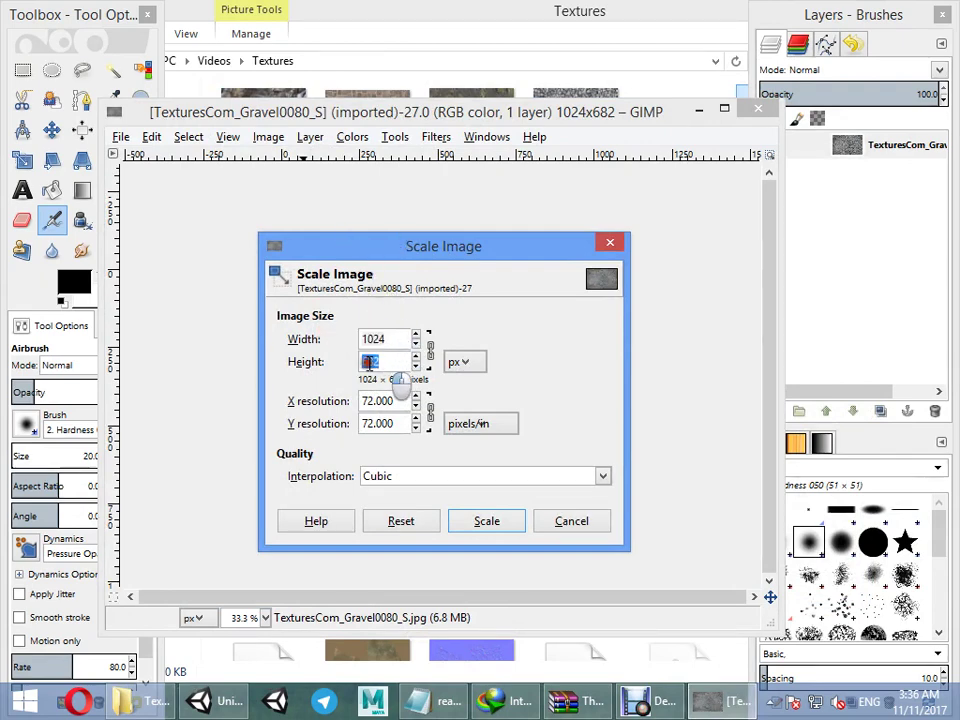
pyautogui.write('1024')
pyautogui.press('Tab')
pyautogui.doubleClick(380, 339)
pyautogui.write('1024')
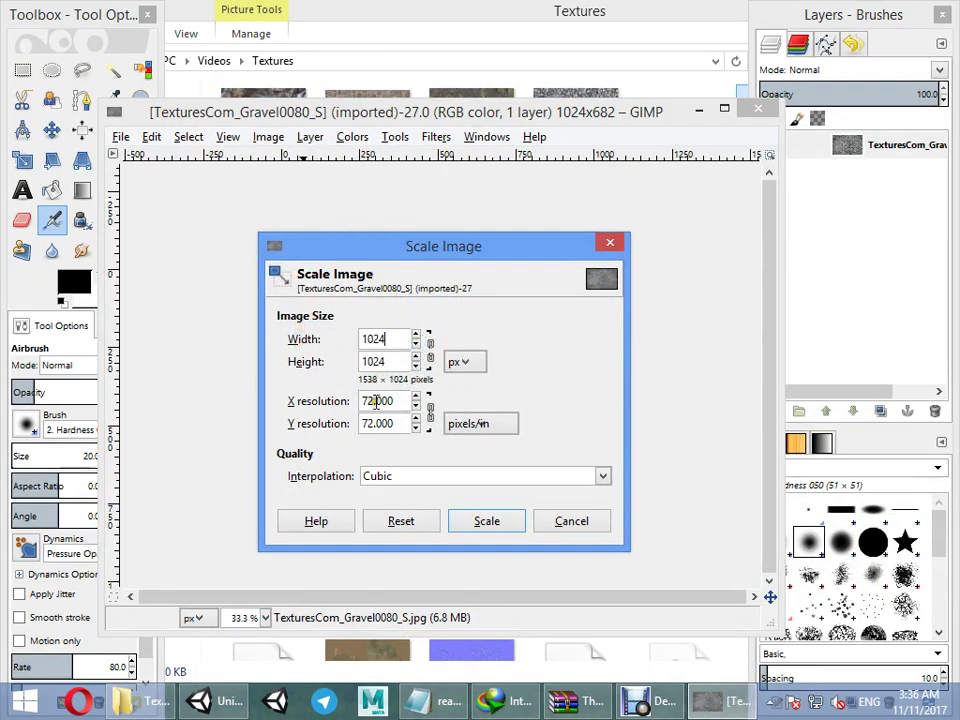
pyautogui.click(455, 518)
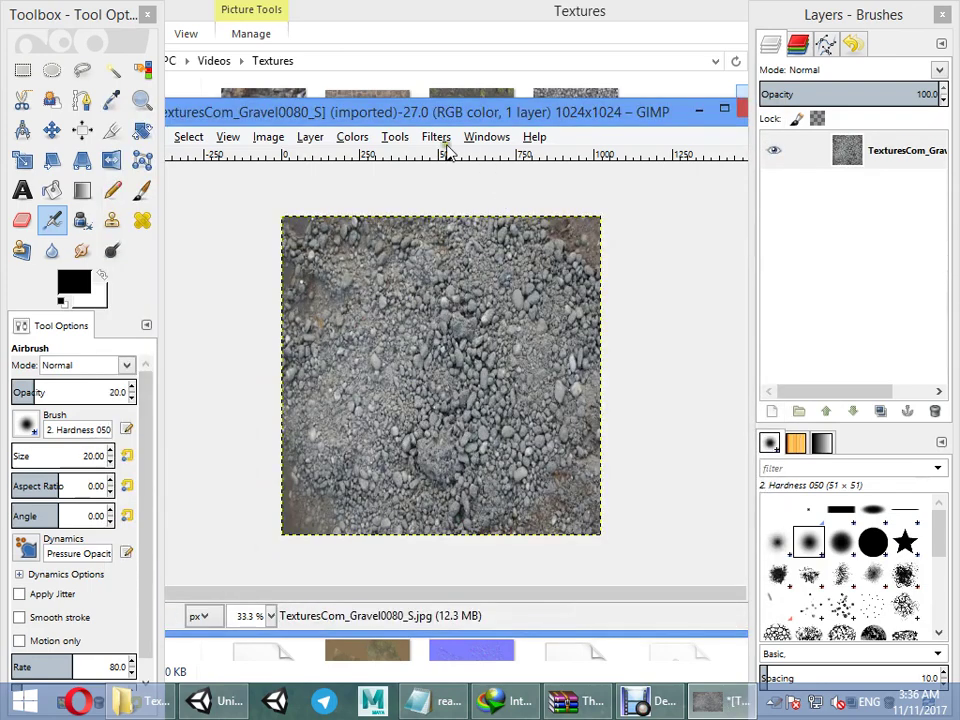
# Apply the Make Seamless filter to the gravel image
pyautogui.click(436, 137)
pyautogui.moveTo(604, 426)
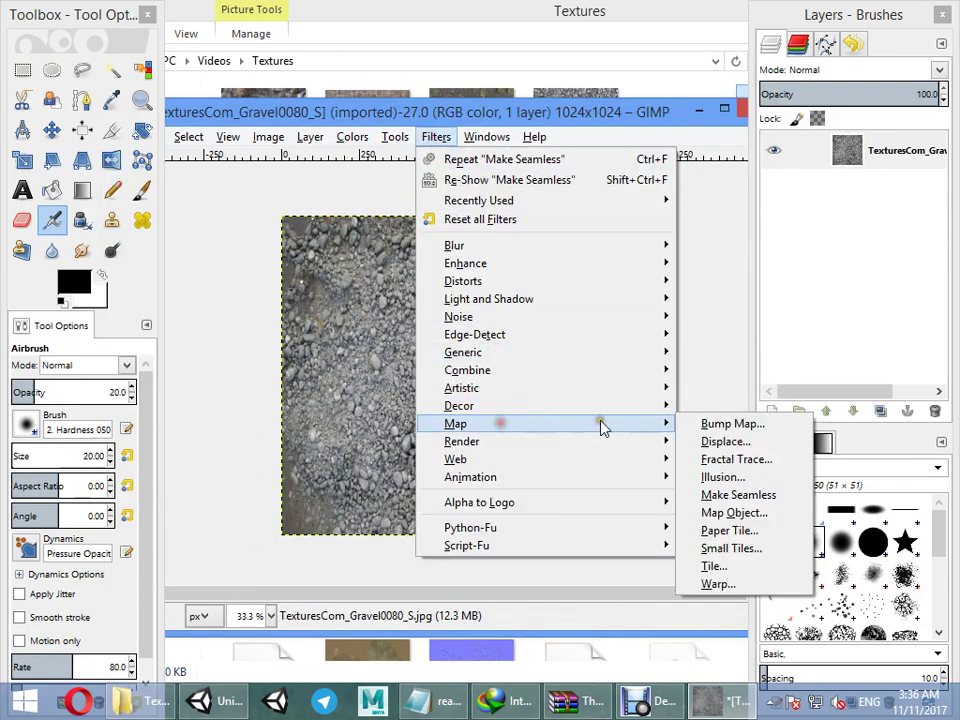
pyautogui.click(703, 495)
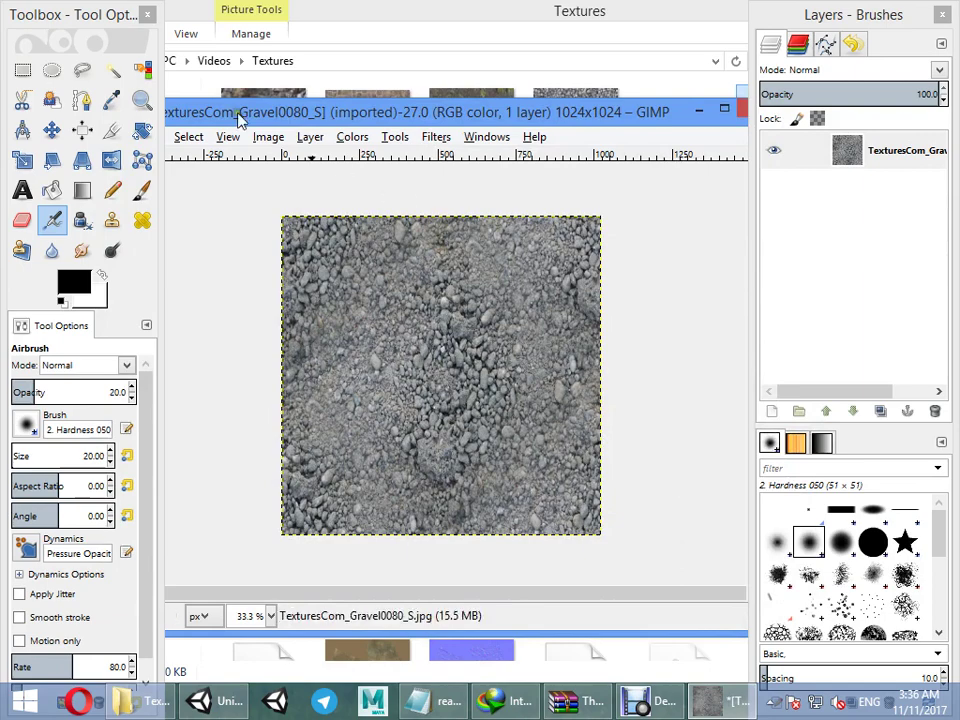
# Export the gravel image as a JPEG at quality 94, replacing TexturesCom_Gravel0080_S.jpg
pyautogui.moveTo(192, 118); pyautogui.dragTo(287, 107)
pyautogui.click(216, 125)
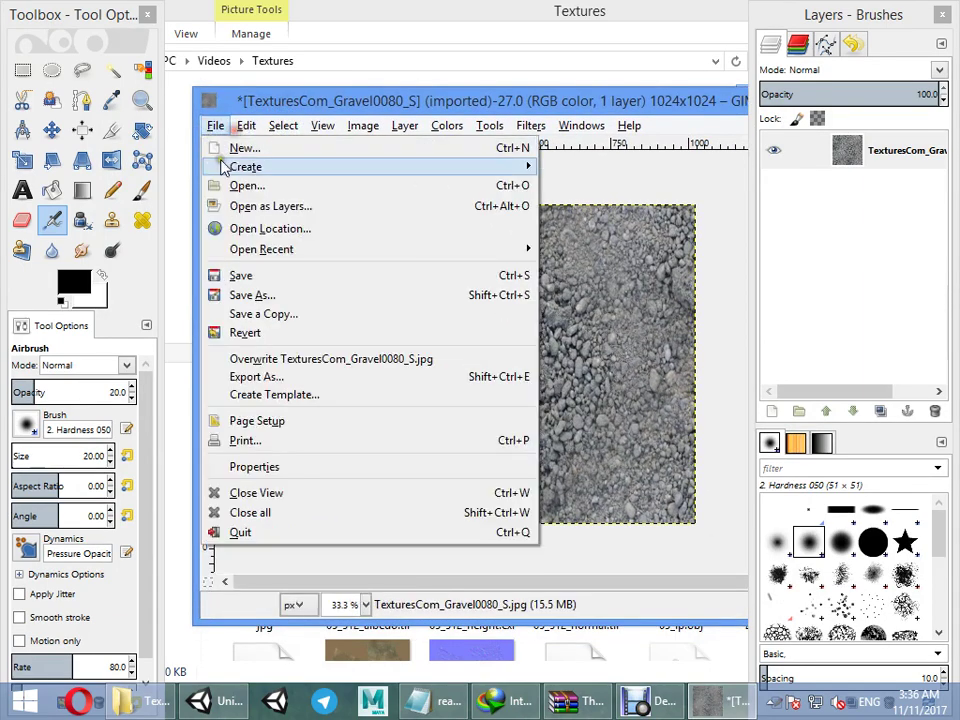
pyautogui.click(285, 377)
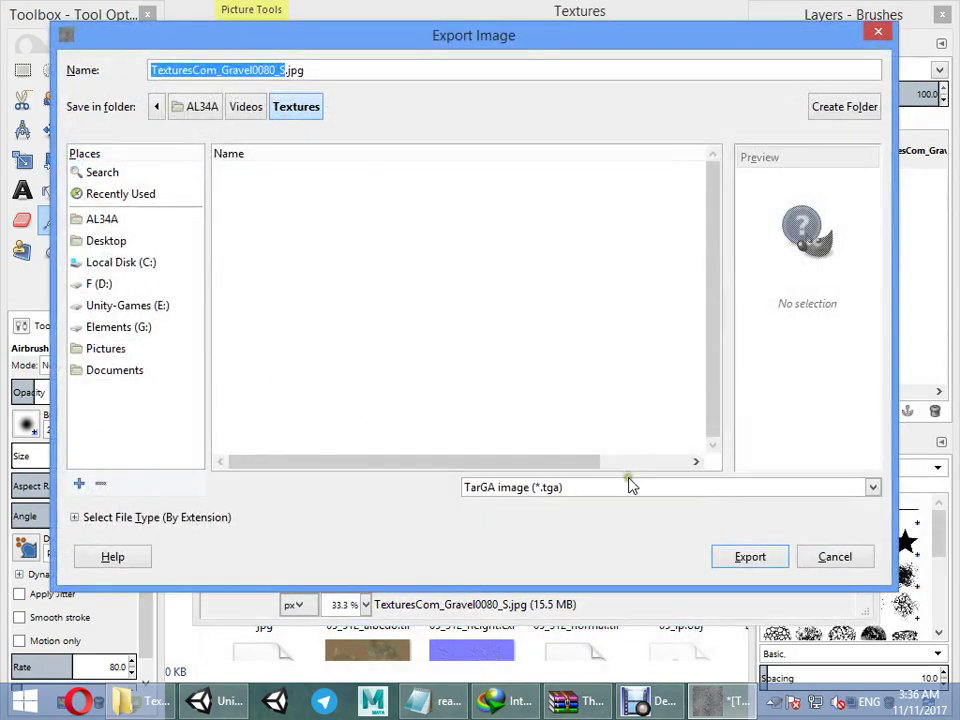
pyautogui.click(736, 563)
pyautogui.click(521, 401)
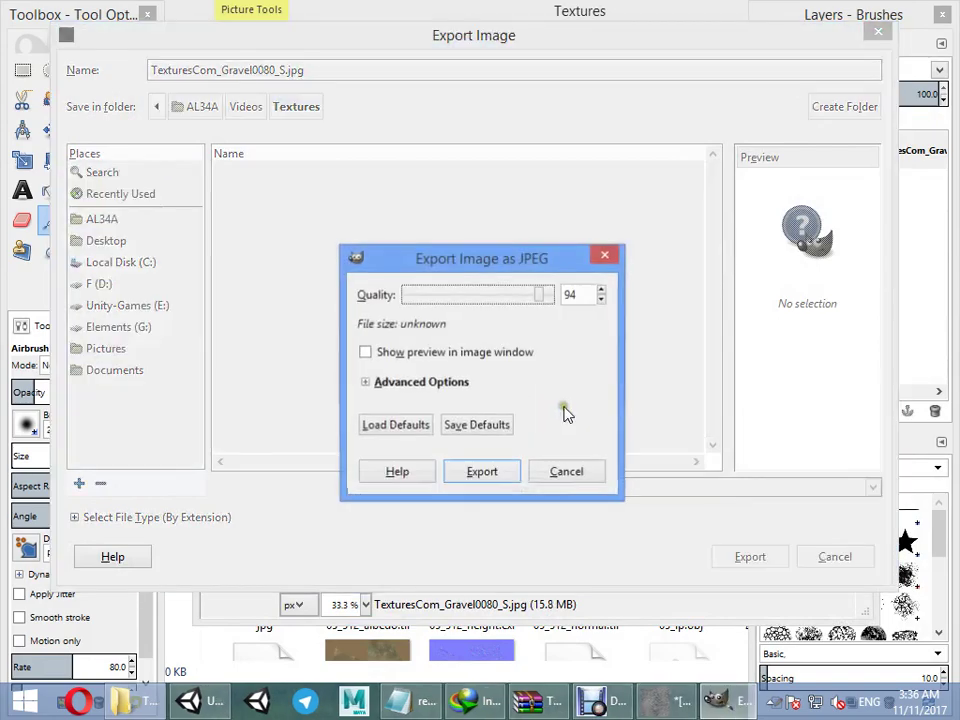
pyautogui.click(504, 469)
# Switch to File Explorer and create a folder named Terrain inside the Textures folder
pyautogui.click(140, 700)
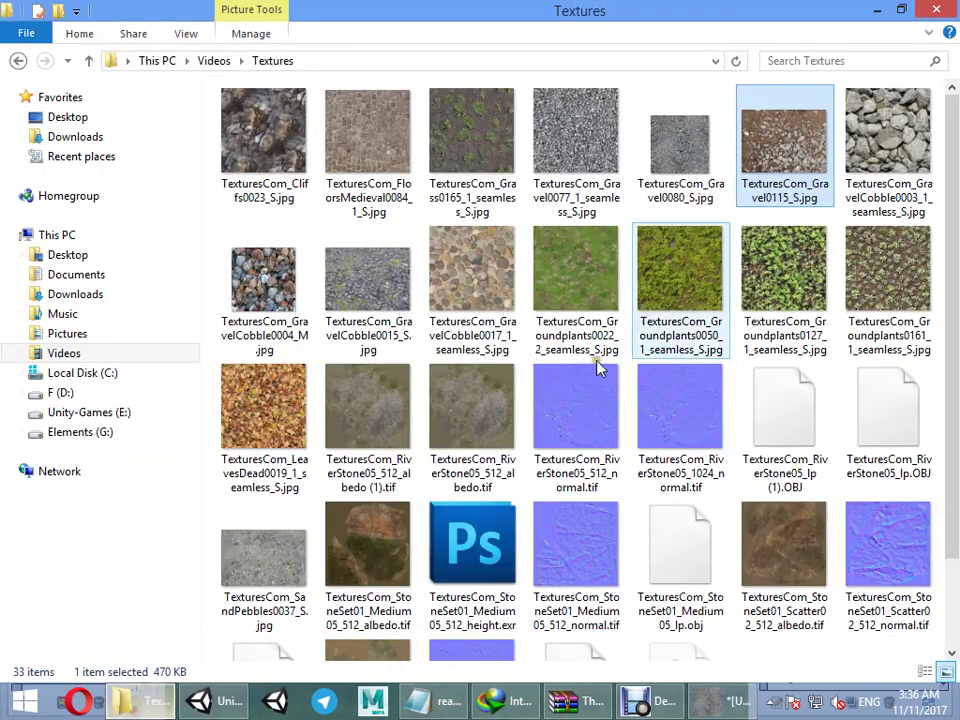
pyautogui.click(57, 12)
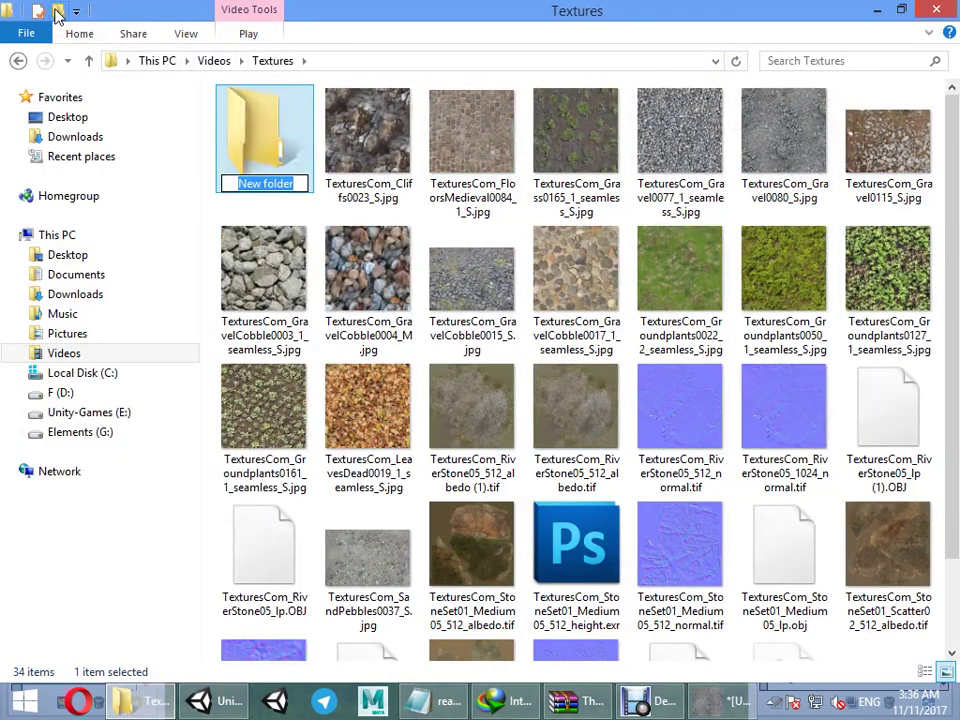
pyautogui.write('Terrain')
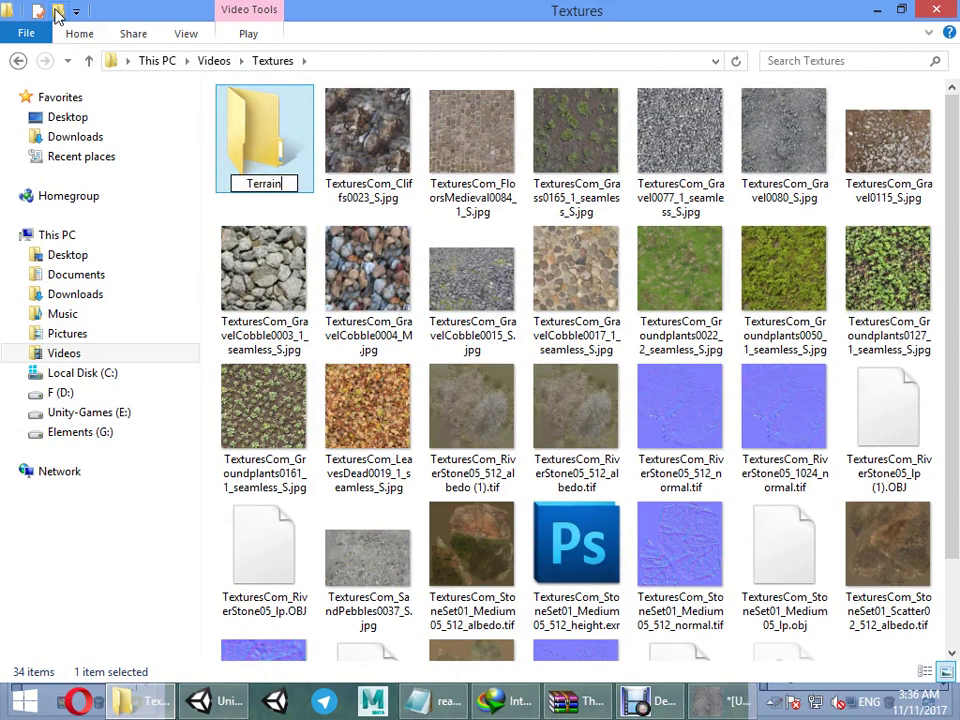
pyautogui.press('Return')
# Move the Cliffs0023, Gravel0080, GravelCobble0004 and Groundplants0127 textures into the Terrain folder and open that folder
pyautogui.moveTo(367, 140); pyautogui.dragTo(290, 150)
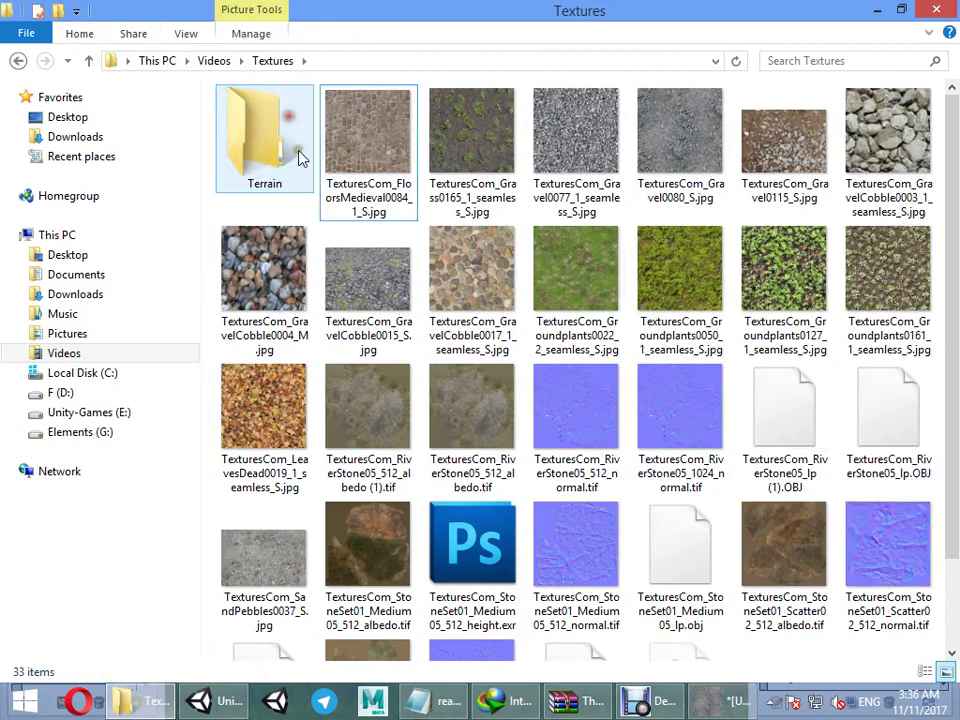
pyautogui.moveTo(695, 150); pyautogui.dragTo(251, 144)
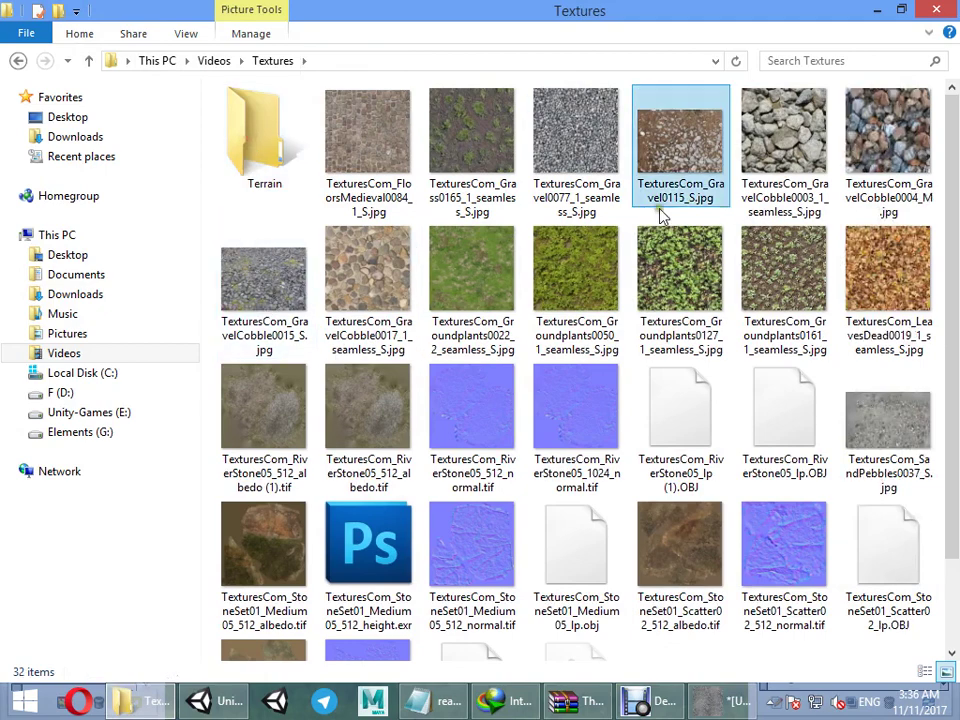
pyautogui.moveTo(888, 135); pyautogui.dragTo(262, 148)
pyautogui.moveTo(574, 300); pyautogui.dragTo(258, 150)
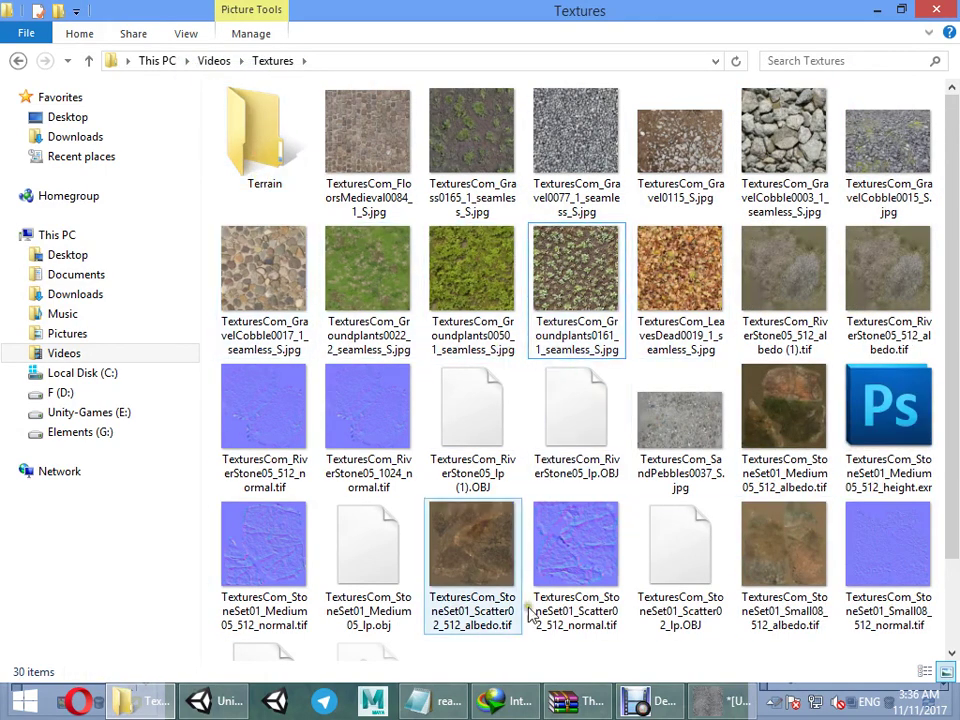
pyautogui.doubleClick(252, 162)
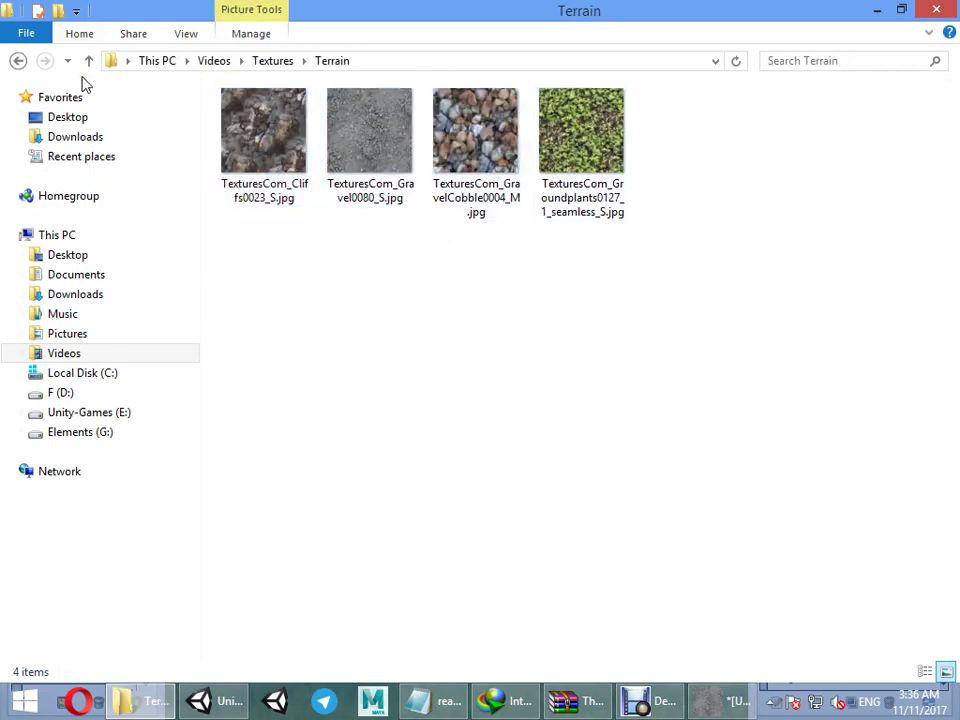
# Open TexturesCom_Cliffs0023_S.jpg in Photoshop and check its pixel dimensions in Image Size without changing them
pyautogui.doubleClick(264, 154)
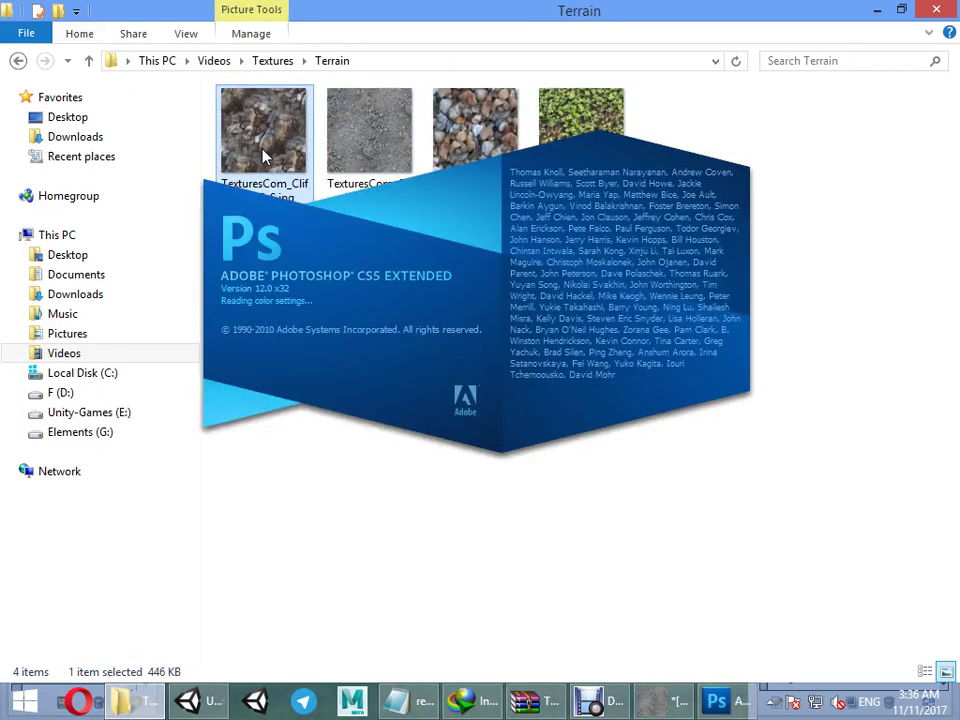
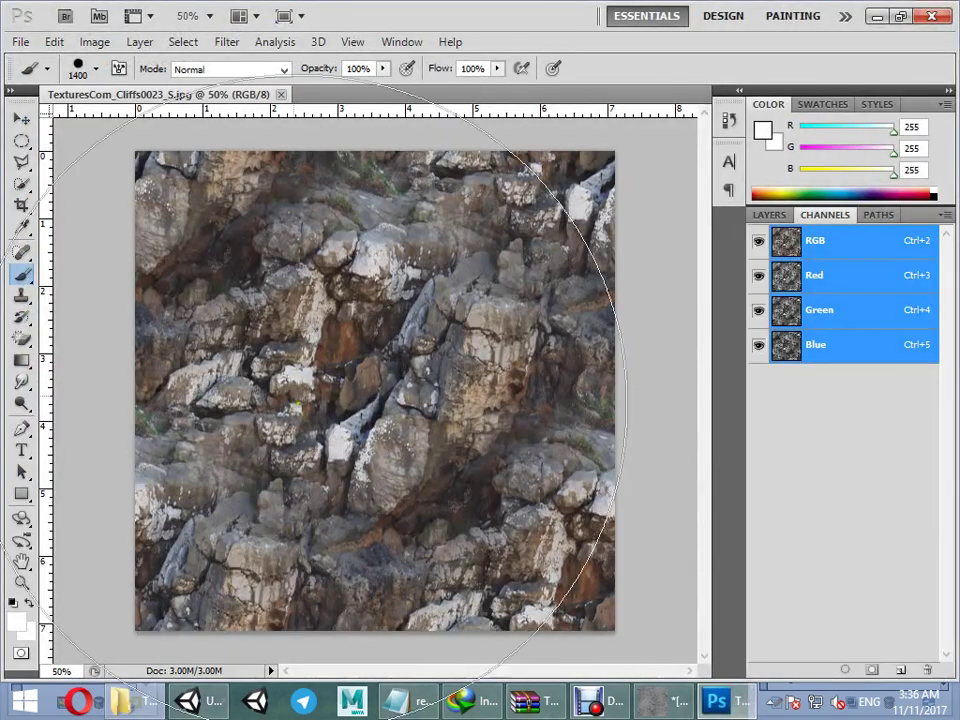
pyautogui.click(104, 48)
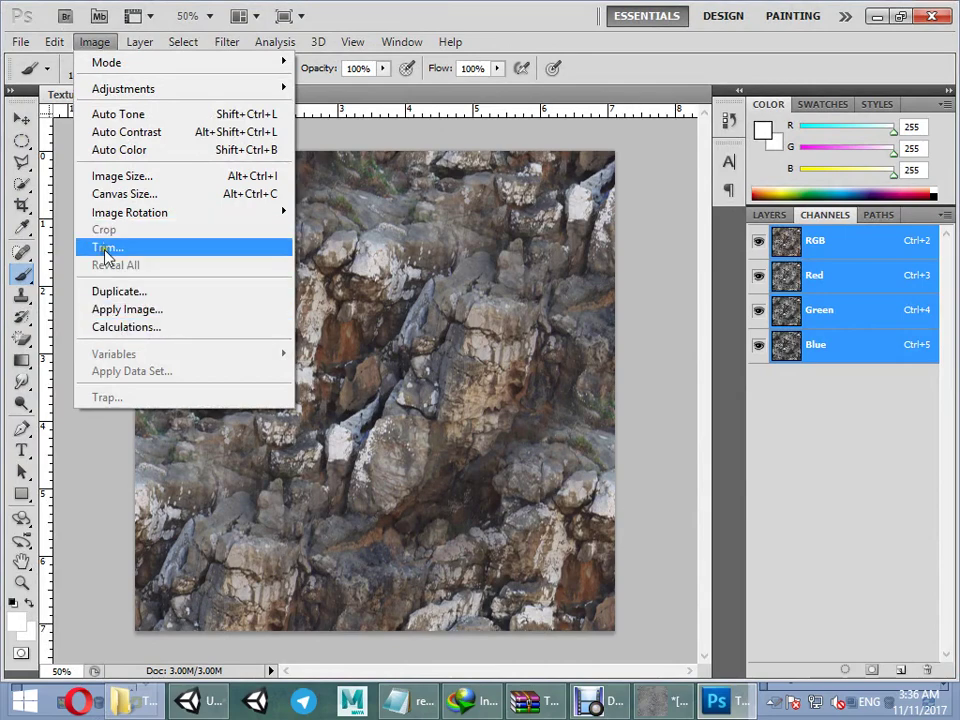
pyautogui.click(120, 176)
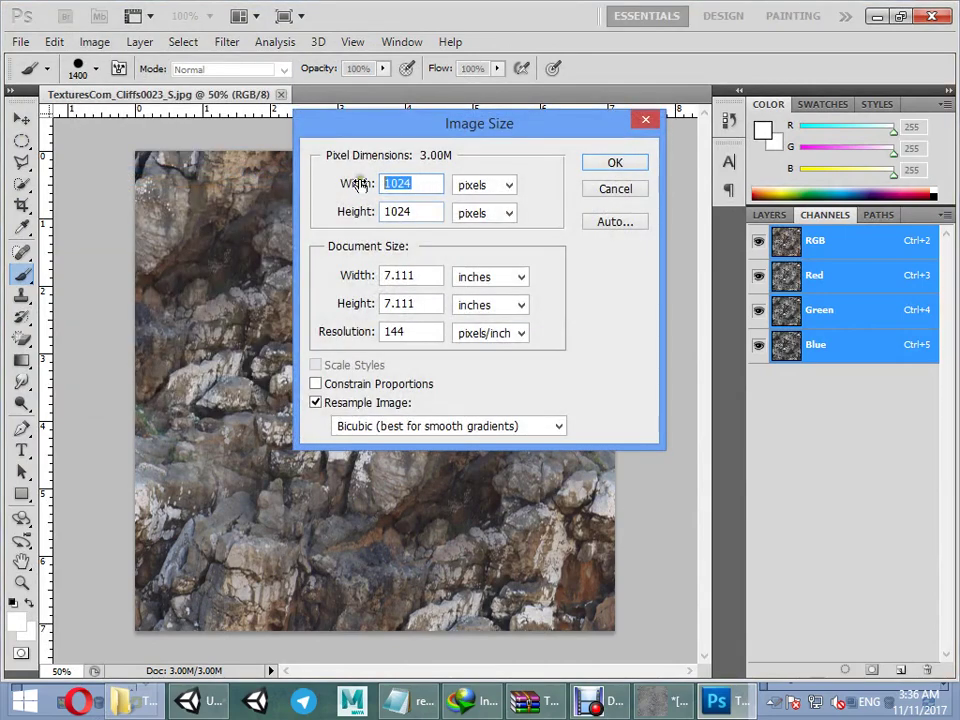
pyautogui.click(597, 187)
# Open TexturesCom_Gravel0080_S.jpg from the Terrain folder in Photoshop and check its pixel dimensions in Image Size
pyautogui.click(878, 16)
pyautogui.click(398, 134)
pyautogui.doubleClick(398, 134)
pyautogui.click(95, 42)
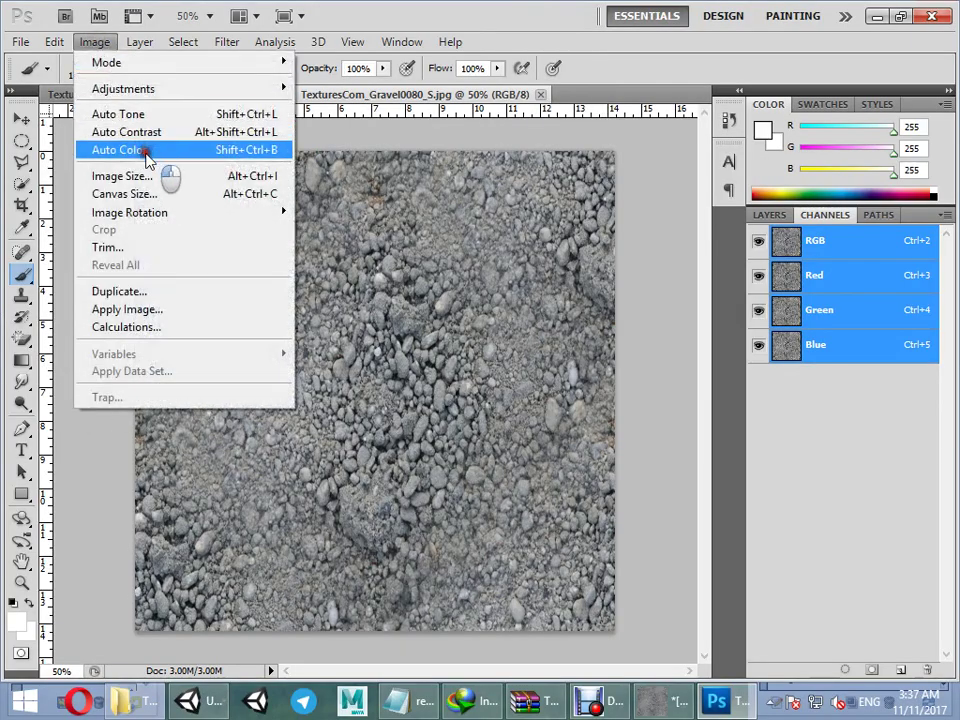
pyautogui.click(125, 176)
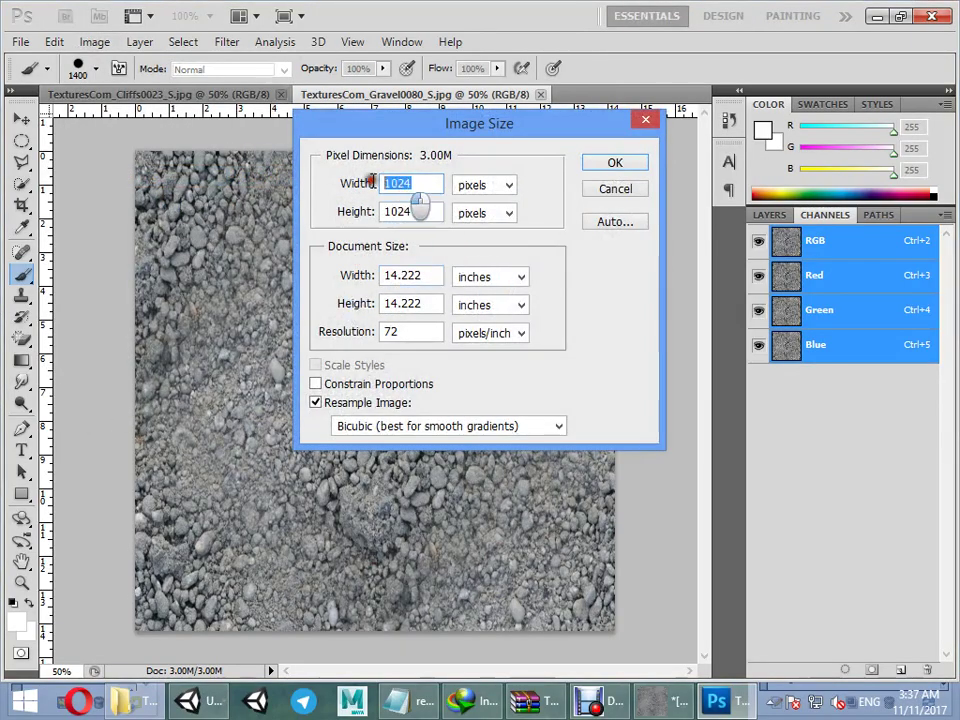
pyautogui.click(634, 163)
# Open TexturesCom_GravelCobble0004_M.jpg from the Terrain folder in Photoshop and check its pixel dimensions in Image Size
pyautogui.click(878, 16)
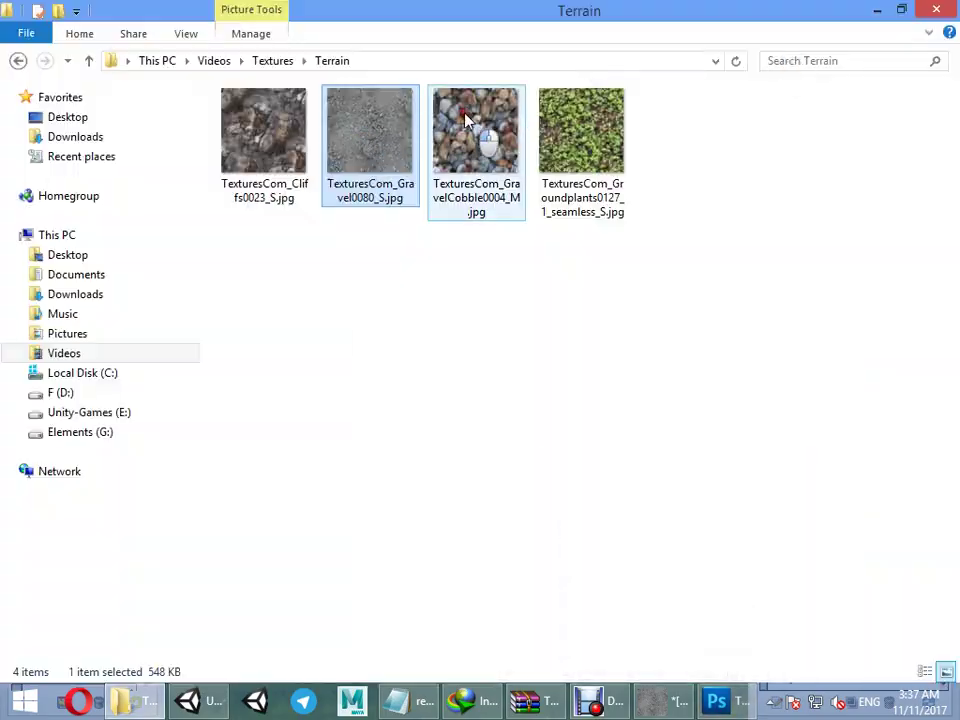
pyautogui.click(466, 118)
pyautogui.click(95, 42)
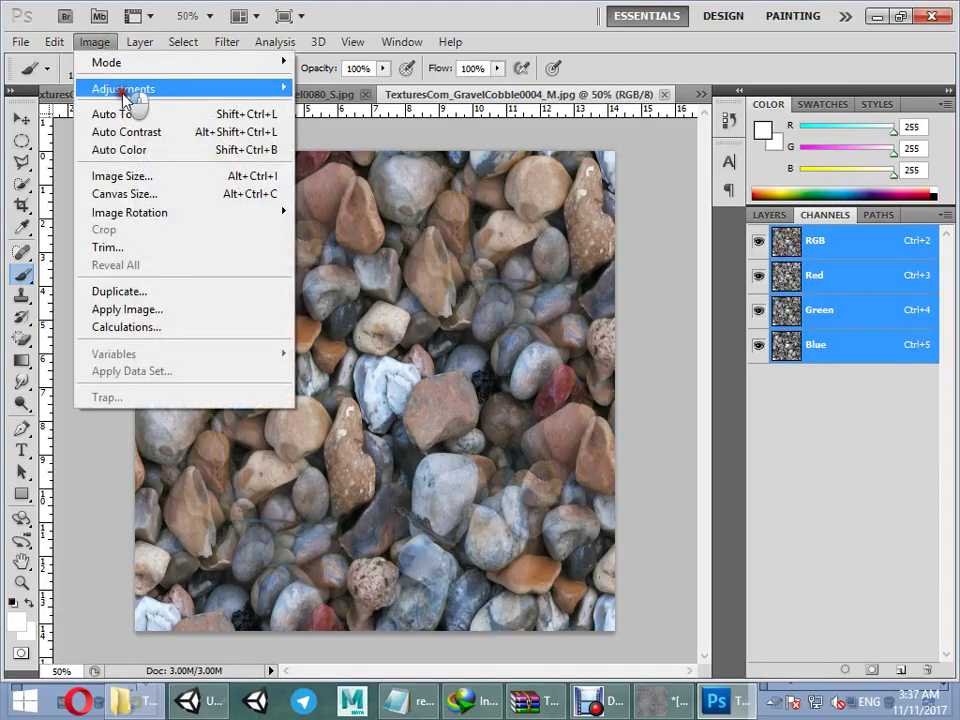
pyautogui.click(158, 177)
pyautogui.click(600, 166)
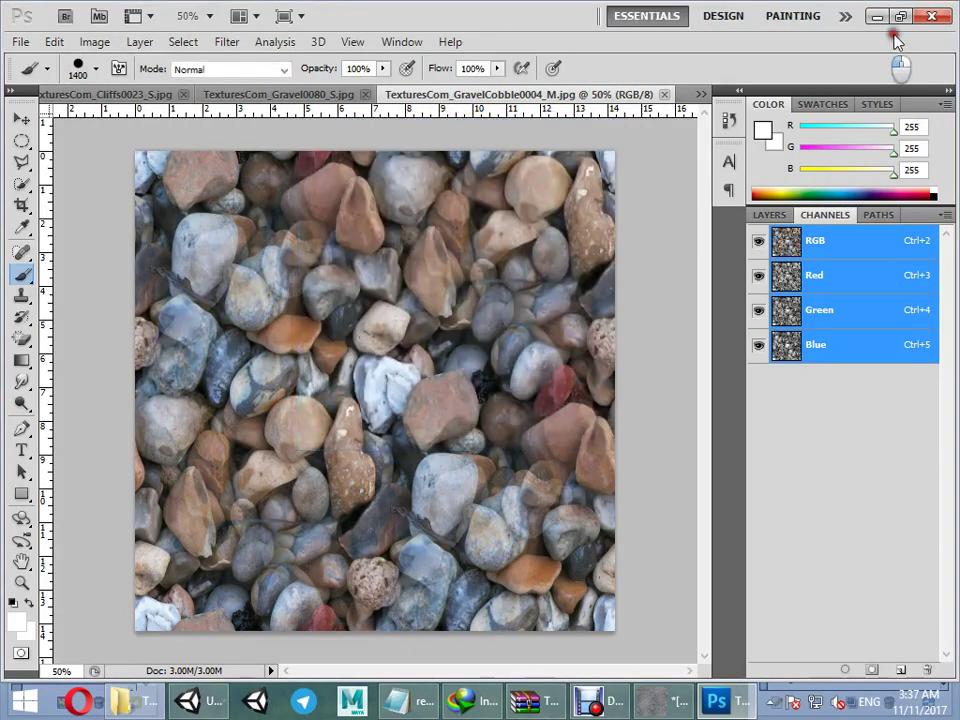
# Open TexturesCom_Groundplants0127_1_seamless_S.jpg from the Terrain folder in Photoshop and check its pixel dimensions in Image Size
pyautogui.click(878, 16)
pyautogui.click(580, 150)
pyautogui.press('Return')
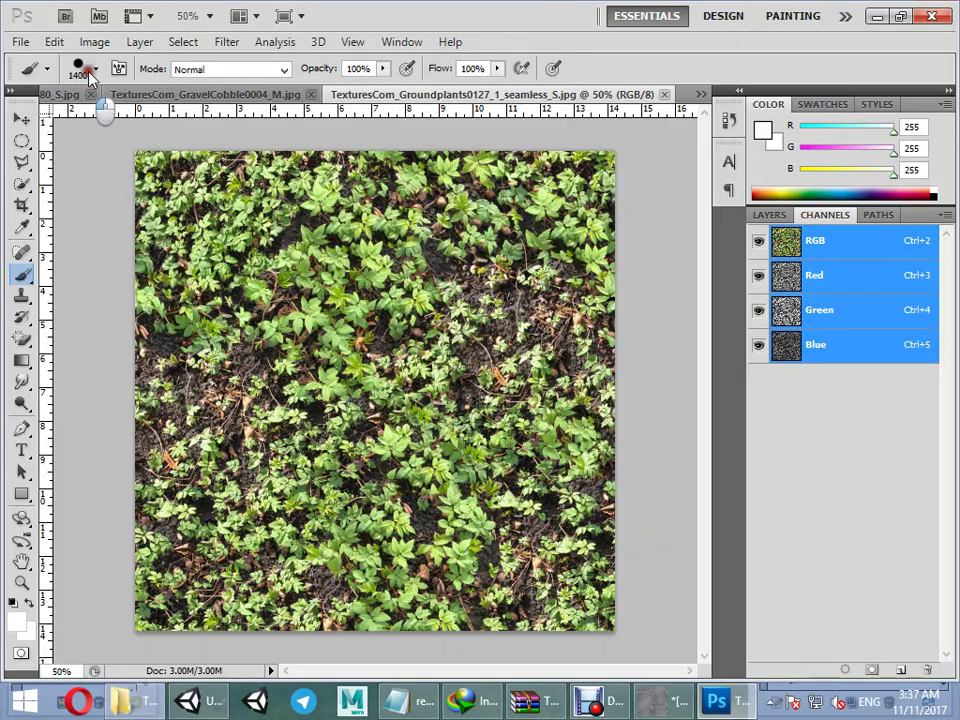
pyautogui.click(95, 42)
pyautogui.click(156, 177)
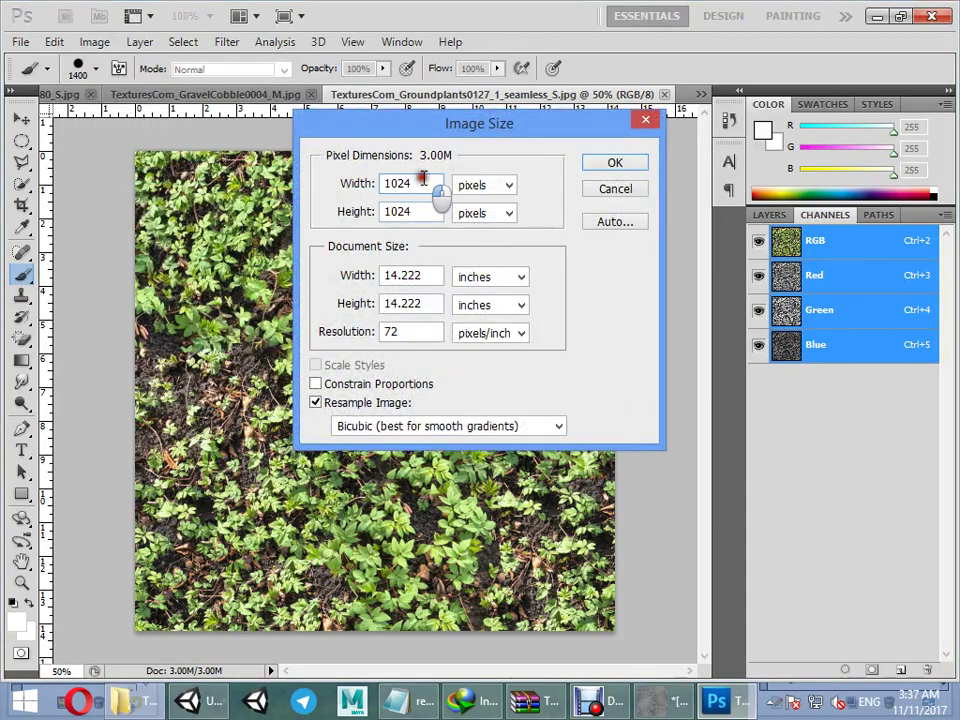
pyautogui.click(636, 162)
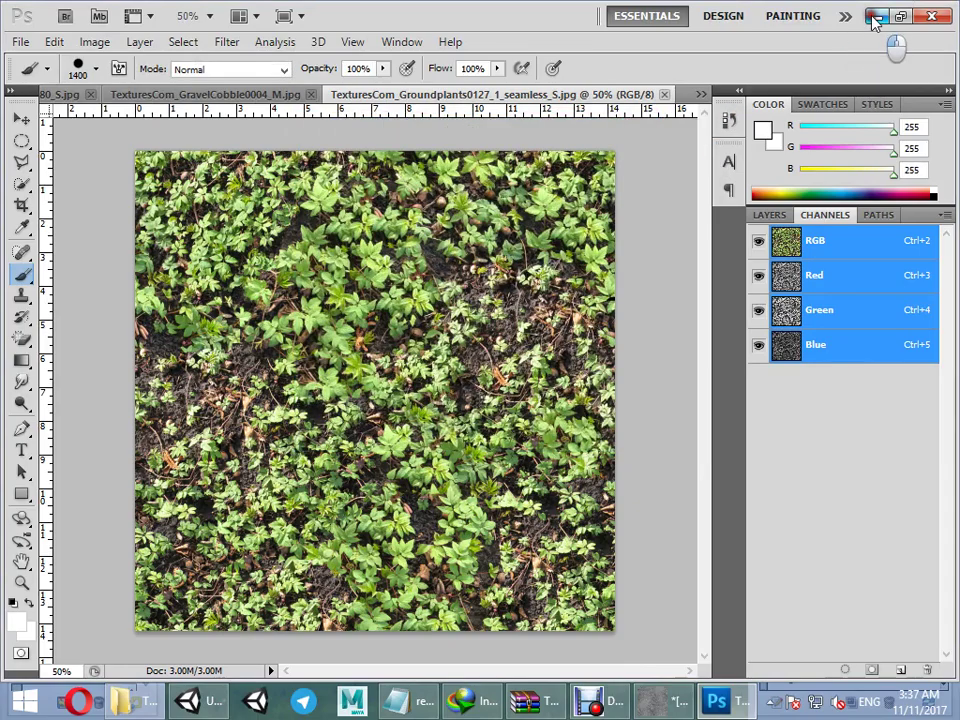
# Bring up the Cliffs0023 image and save it in the Terrain folder as TexturesCom_Cliffs0023_S.tga in Targa format at 24 bits/pixel
pyautogui.click(878, 16)
pyautogui.doubleClick(259, 144)
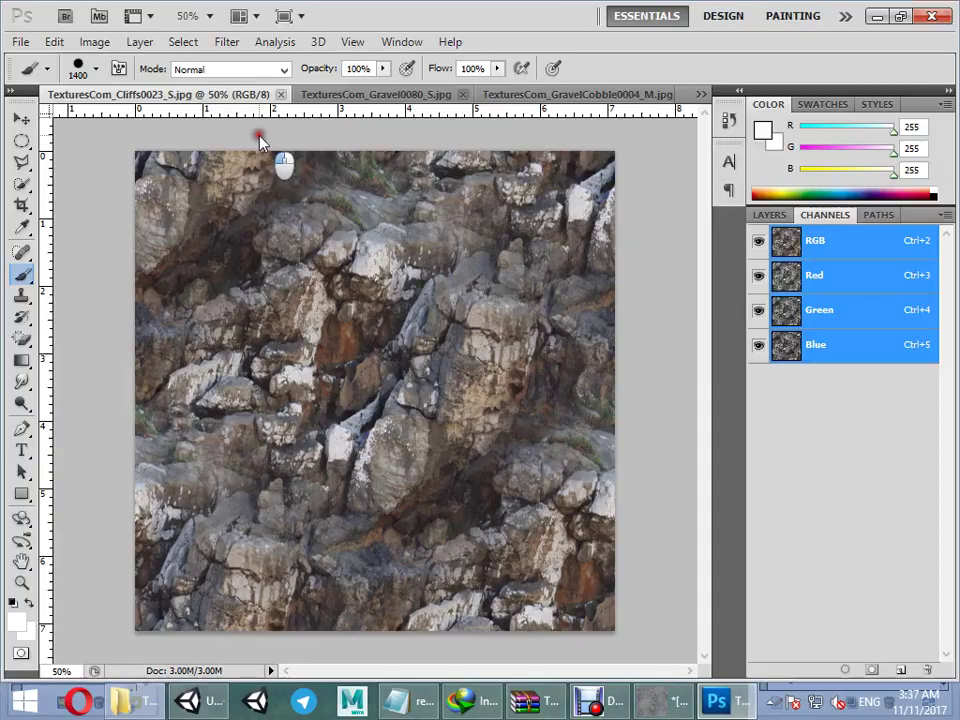
pyautogui.hotkey('ctrl', 'shift', 's')
pyautogui.click(500, 396)
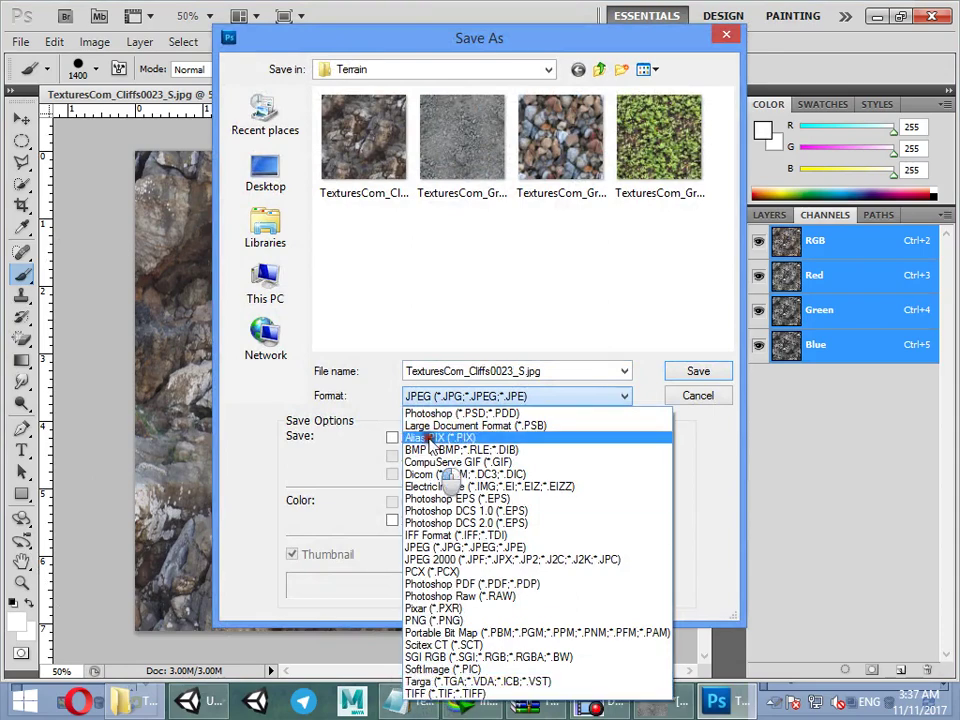
pyautogui.click(440, 684)
pyautogui.click(466, 443)
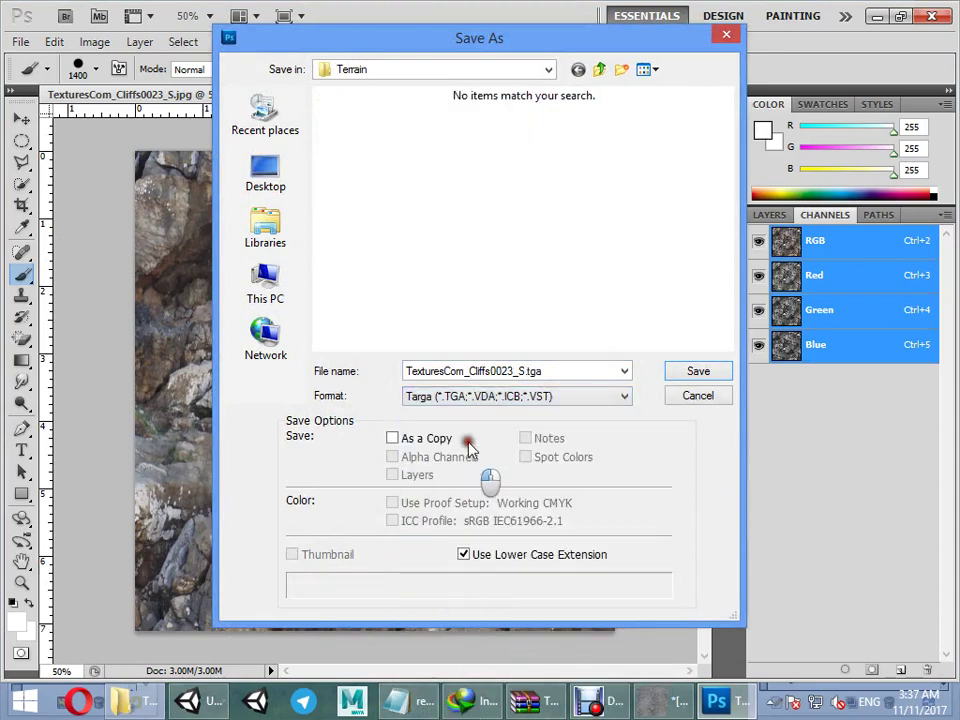
pyautogui.press('Return')
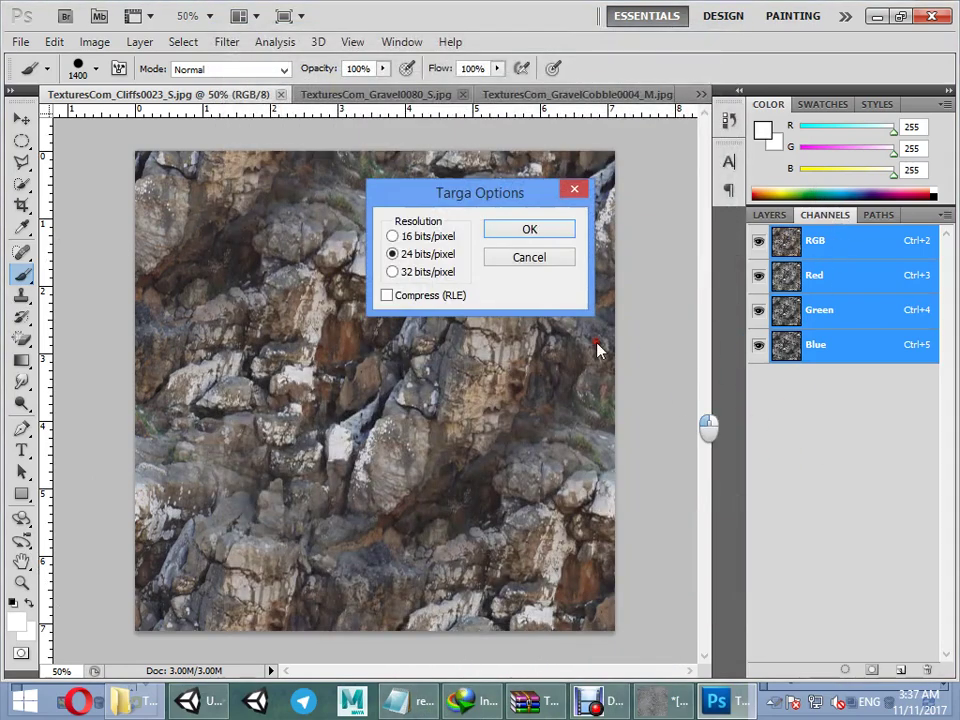
pyautogui.click(527, 231)
# Add a new alpha channel to the cliffs image and close the image without saving the change
pyautogui.click(888, 660)
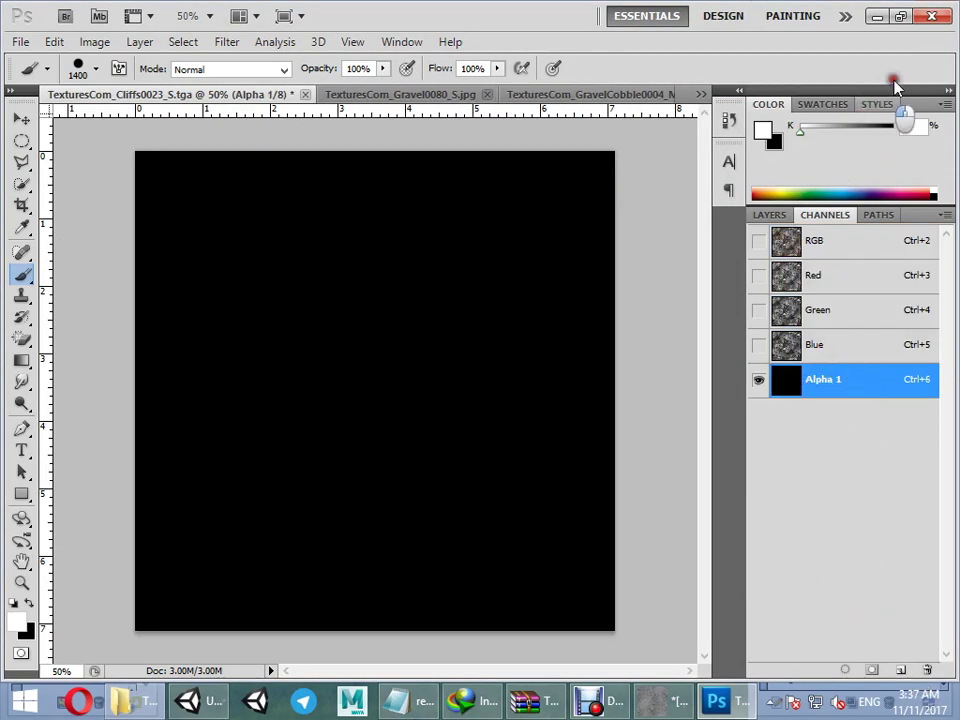
pyautogui.click(305, 94)
pyautogui.click(505, 285)
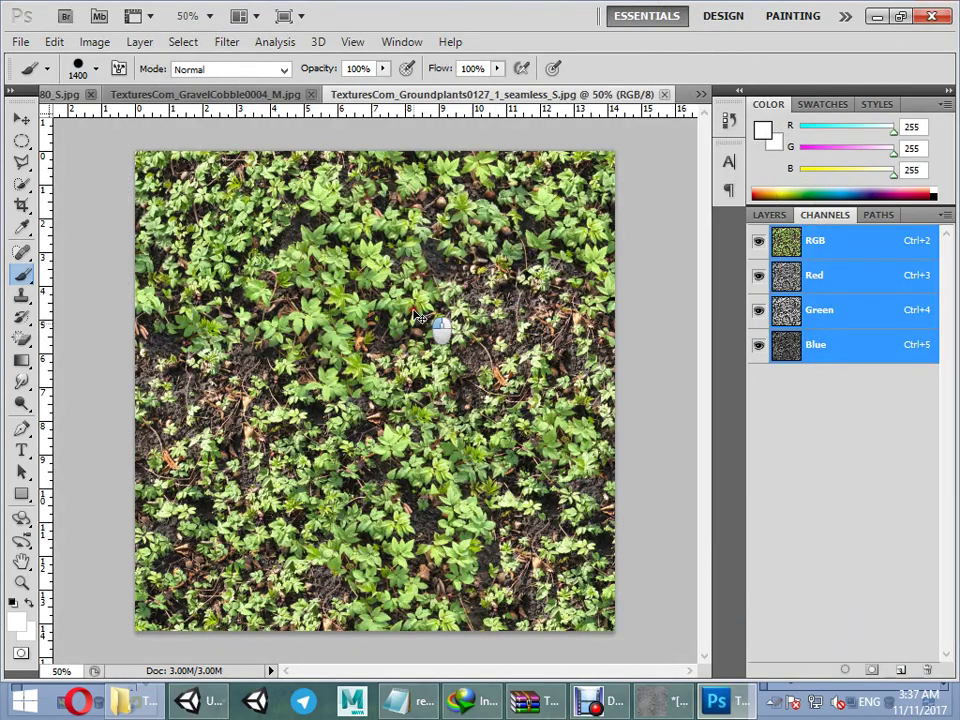
# Save the Groundplants0127 image in the Terrain folder in Targa format as TexturesCom_Groundplants0127_1_seamless_S.tga and close it
pyautogui.hotkey('ctrl', 'shift', 's')
pyautogui.click(480, 396)
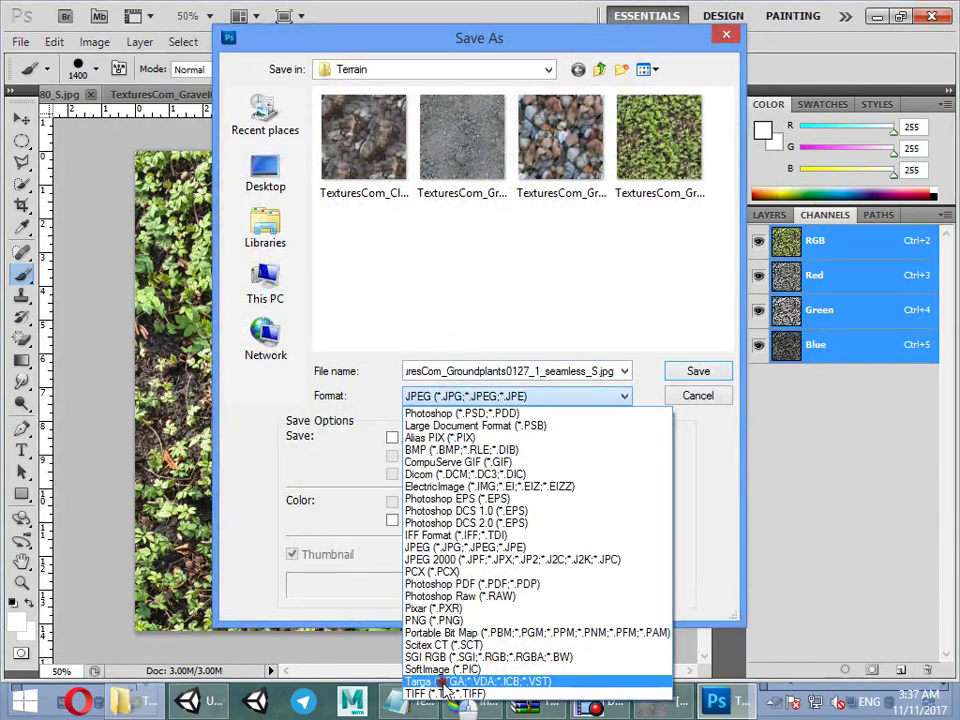
pyautogui.click(440, 681)
pyautogui.press('Return')
pyautogui.press('Return')
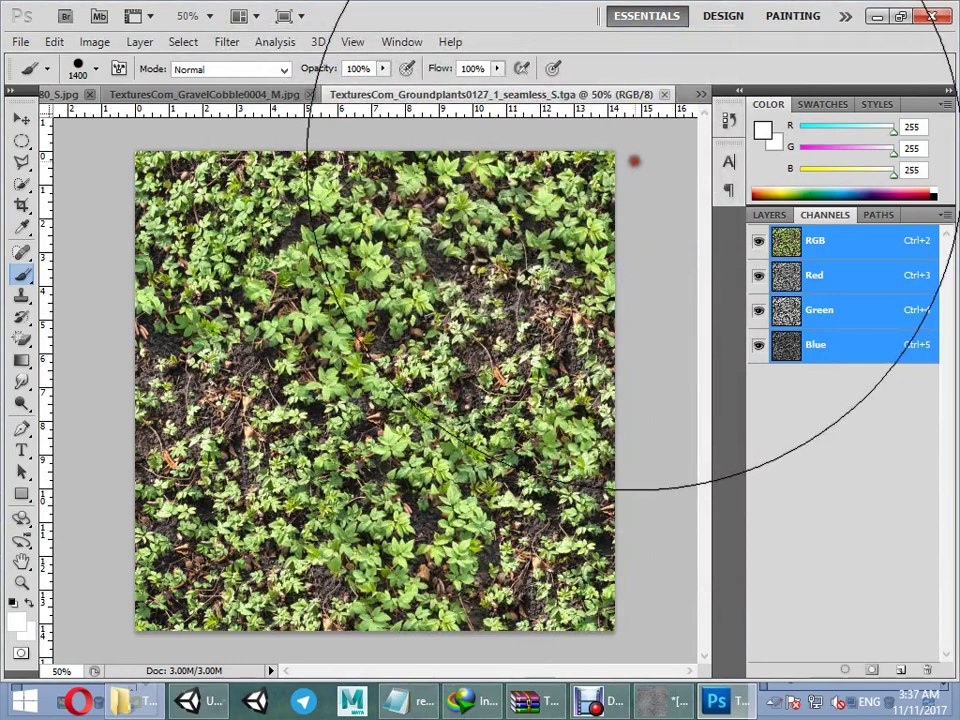
pyautogui.click(664, 94)
# Save the GravelCobble0004 image in the Terrain folder in Targa format as TexturesCom_GravelCobble0004_M.tga and close it
pyautogui.hotkey('ctrl', 'shift', 's')
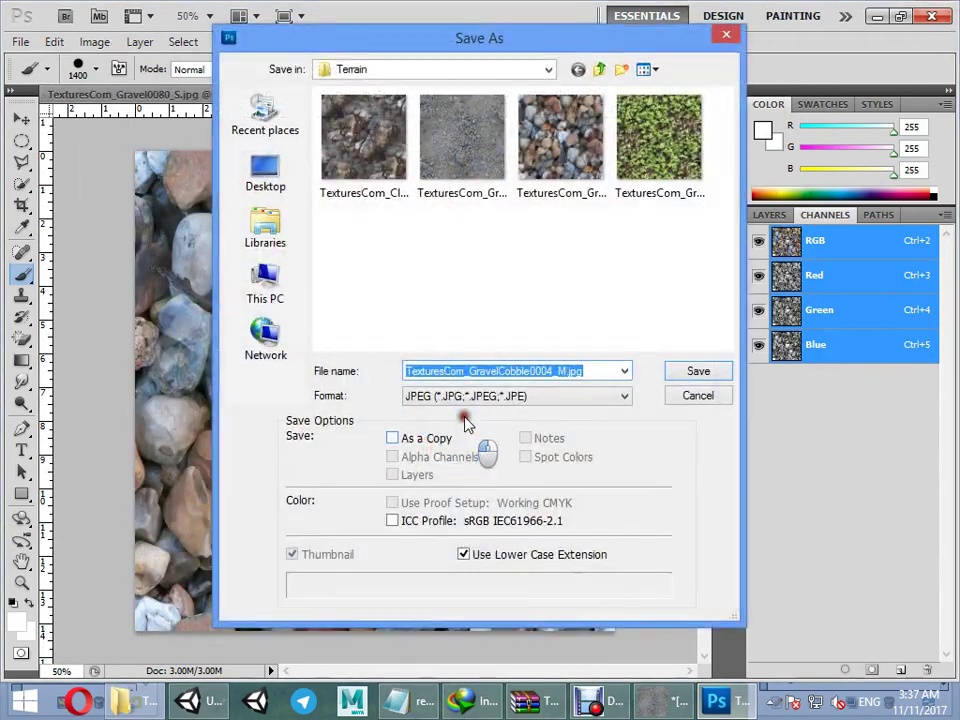
pyautogui.click(470, 396)
pyautogui.click(447, 683)
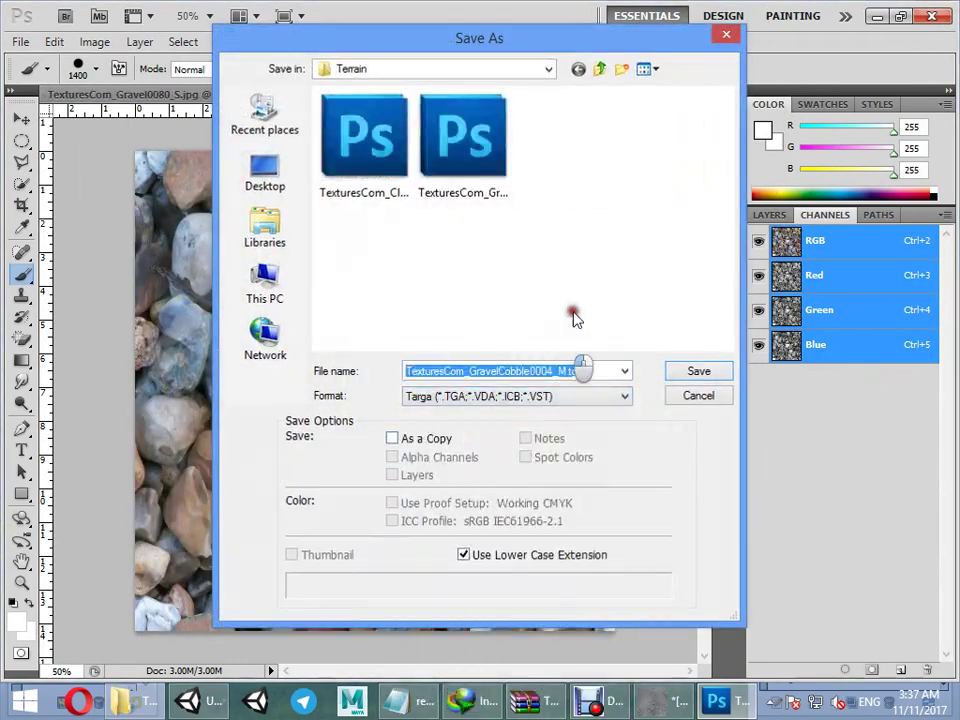
pyautogui.press('Return')
pyautogui.click(534, 223)
pyautogui.click(585, 94)
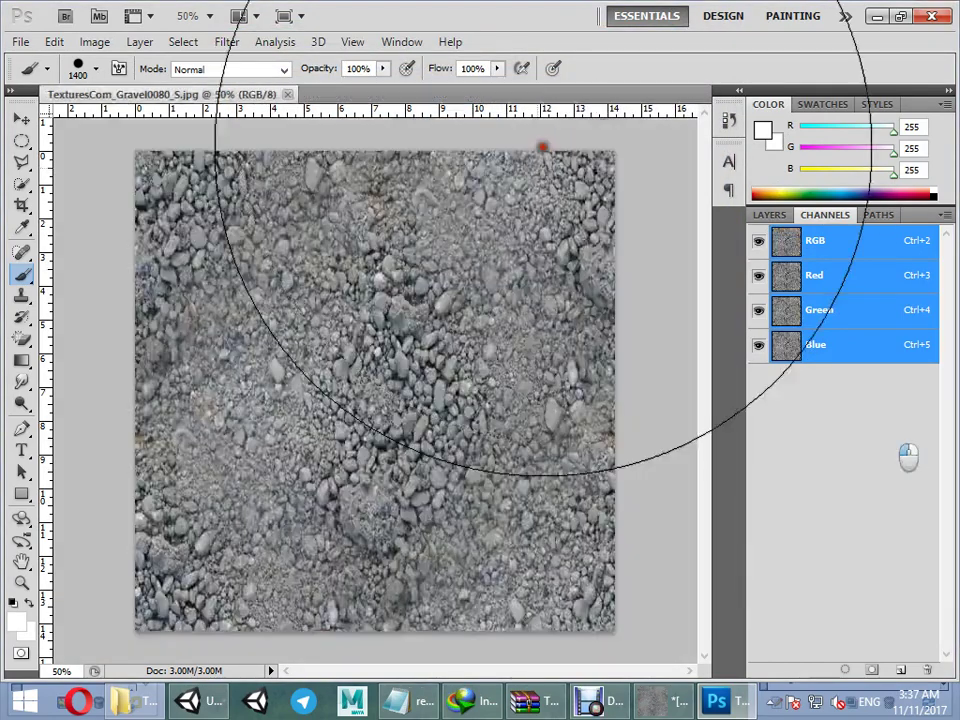
# Save the Gravel0080 image in the Terrain folder in Targa format as TexturesCom_Gravel0080_S.tga
pyautogui.hotkey('ctrl', 'shift', 's')
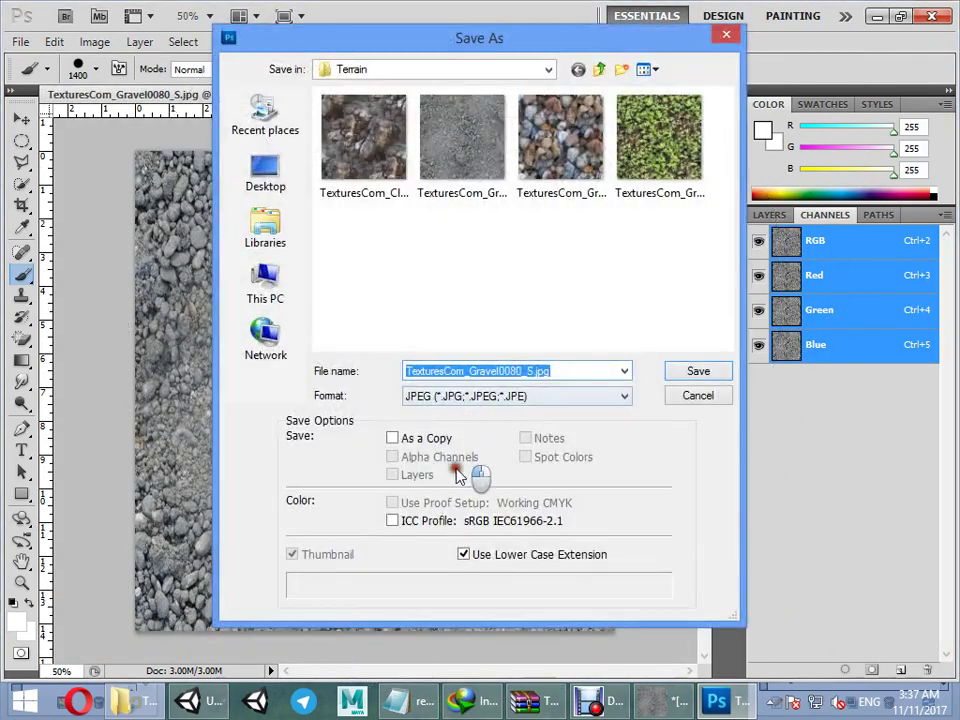
pyautogui.click(430, 396)
pyautogui.click(465, 681)
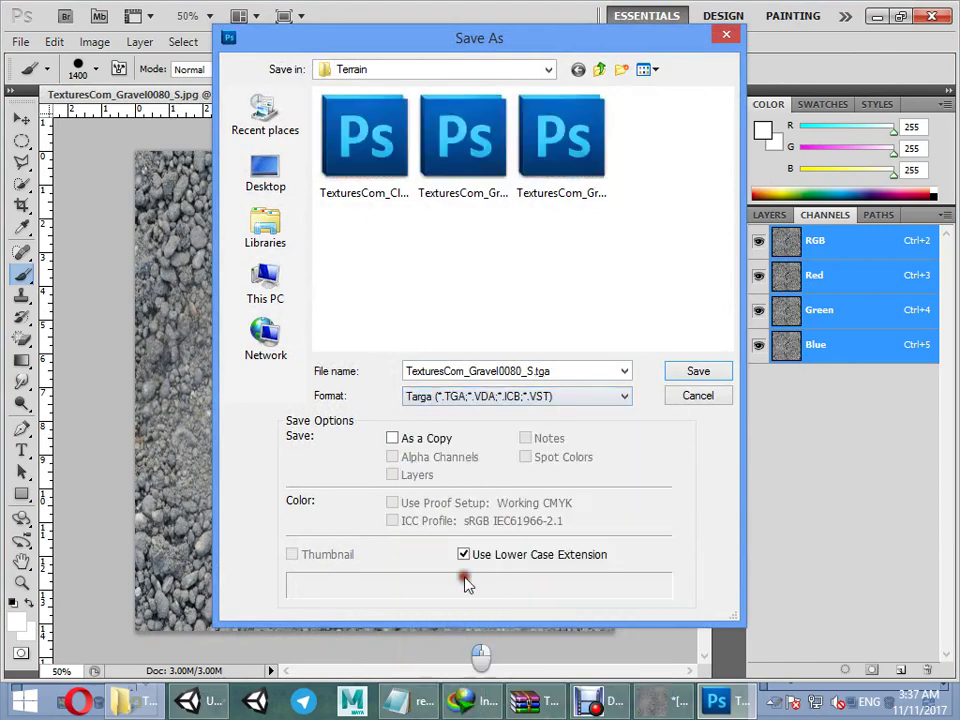
pyautogui.press('Return')
pyautogui.click(530, 230)
# Switch to File Explorer and delete the four JPG textures from the Terrain folder, keeping the TGA files
pyautogui.click(876, 17)
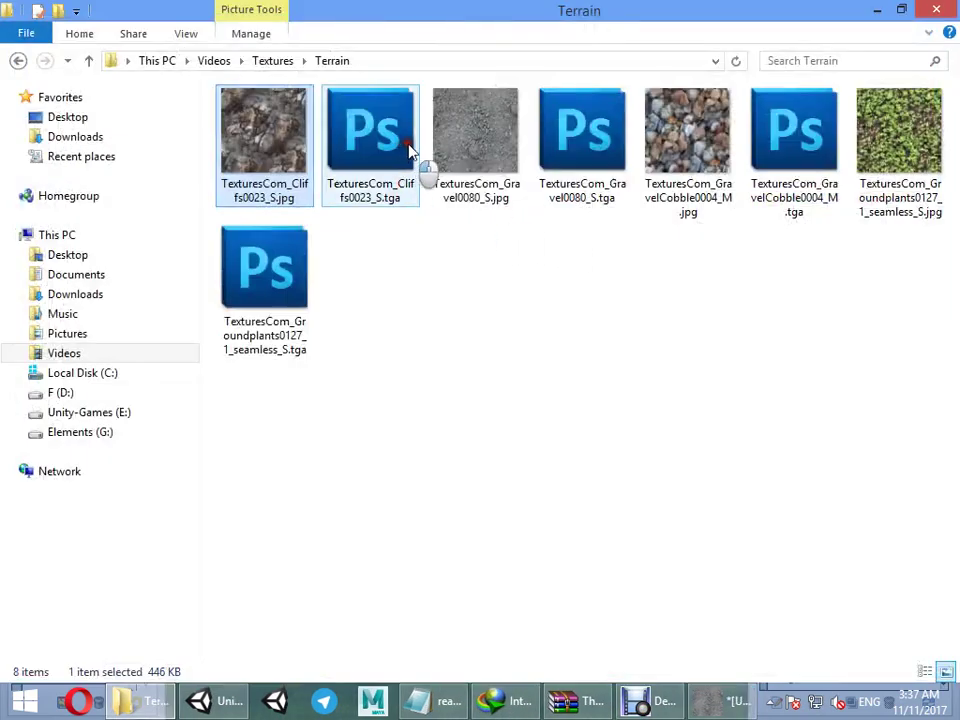
pyautogui.keyDown('ctrl'); pyautogui.click(508, 133); pyautogui.keyUp('ctrl')
pyautogui.keyDown('ctrl'); pyautogui.click(660, 110); pyautogui.keyUp('ctrl')
pyautogui.keyDown('ctrl'); pyautogui.click(895, 135); pyautogui.keyUp('ctrl')
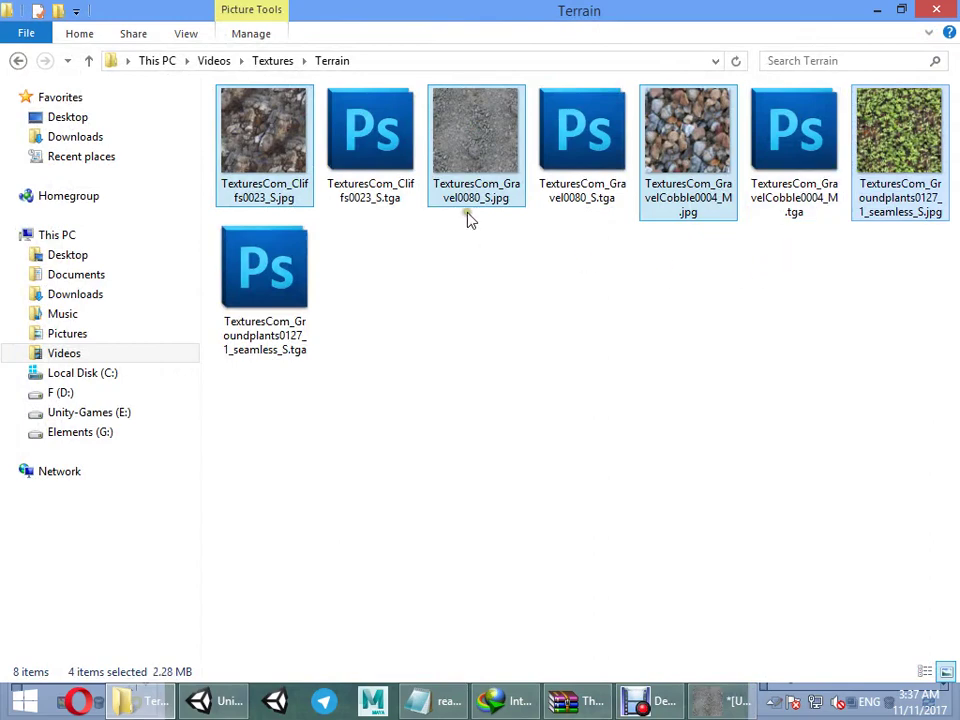
pyautogui.press('Delete')
# Rename TexturesCom_Cliffs0023_S.tga as 1.tga and TexturesCom_Gravel0080_S.tga as 2.tga
pyautogui.moveTo(560, 250); pyautogui.dragTo(317, 146)
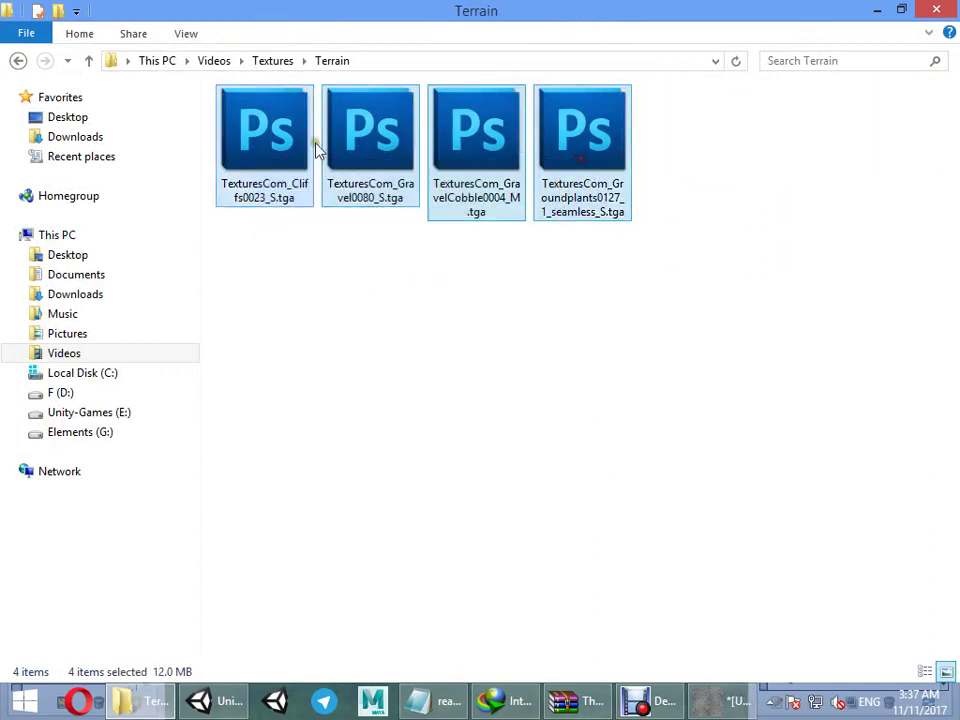
pyautogui.click(262, 150)
pyautogui.press('F2')
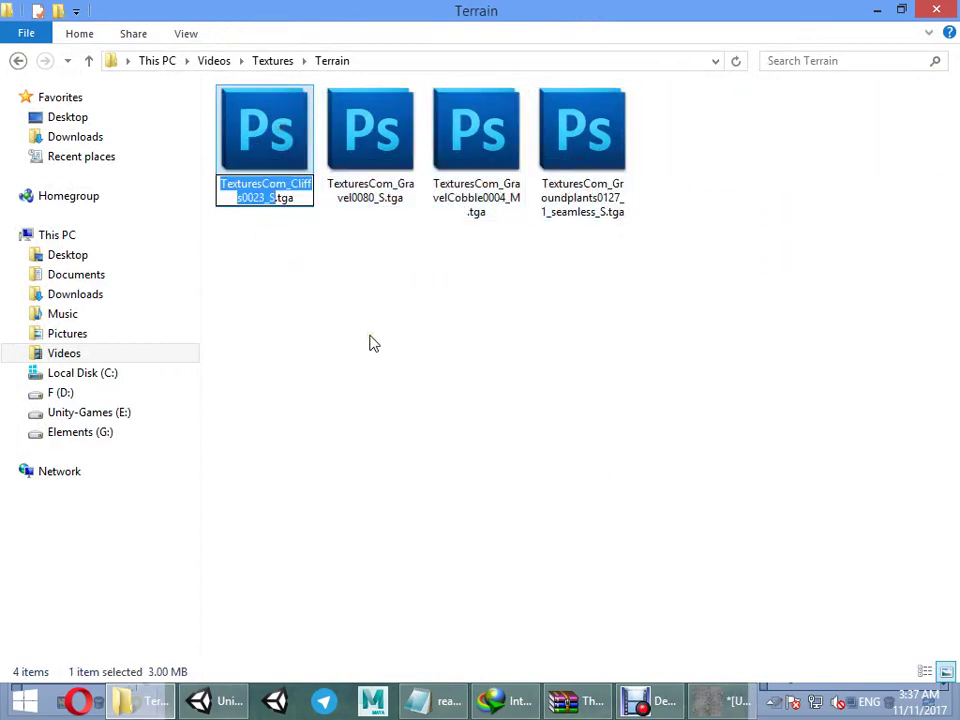
pyautogui.write('1')
pyautogui.press('Tab')
pyautogui.write('2')
pyautogui.press('Return')
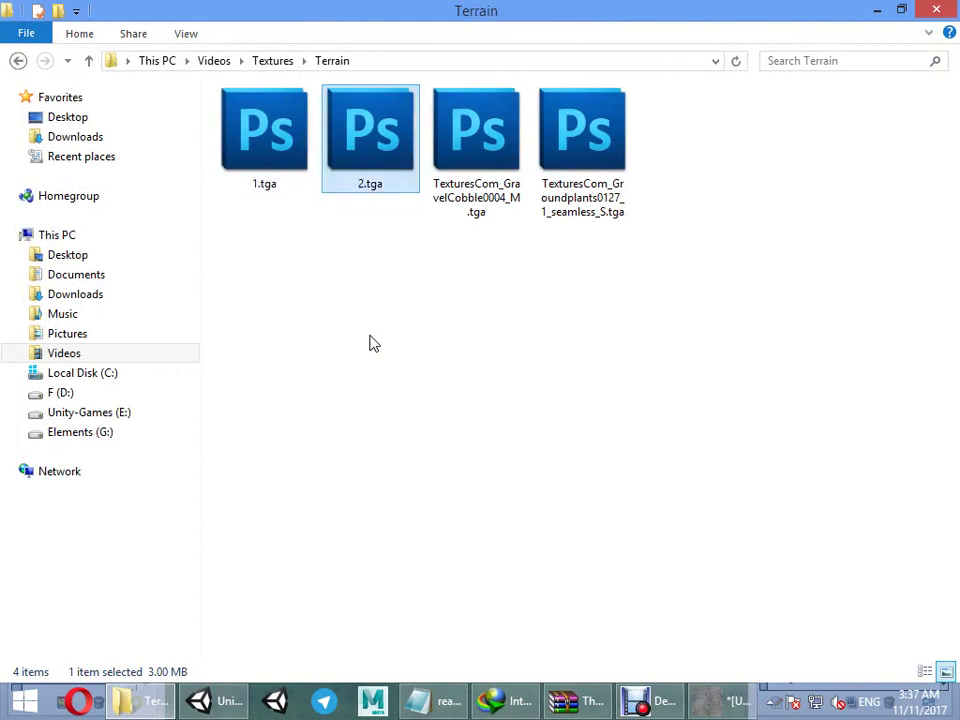
# Rename TexturesCom_GravelCobble0004_M.tga as 3.tga and TexturesCom_Groundplants0127_1_seamless_S.tga as 4.tga
pyautogui.press('Right')
pyautogui.press('F2')
pyautogui.write('2')
pyautogui.write('3')
pyautogui.press('Return')
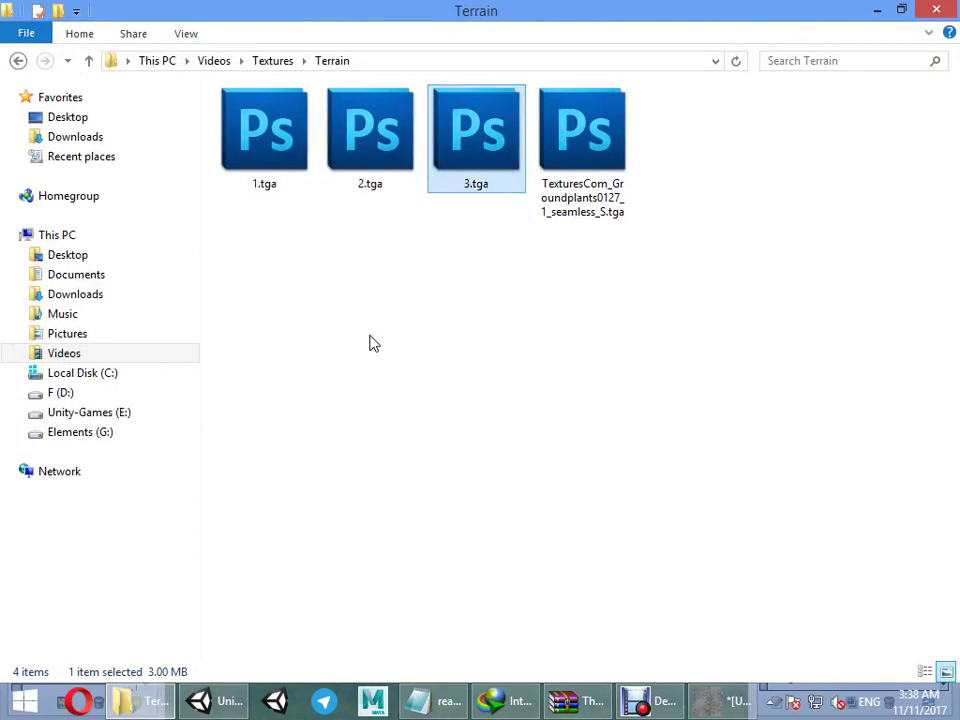
pyautogui.press('Right')
pyautogui.press('F2')
pyautogui.write('4')
pyautogui.press('Return')
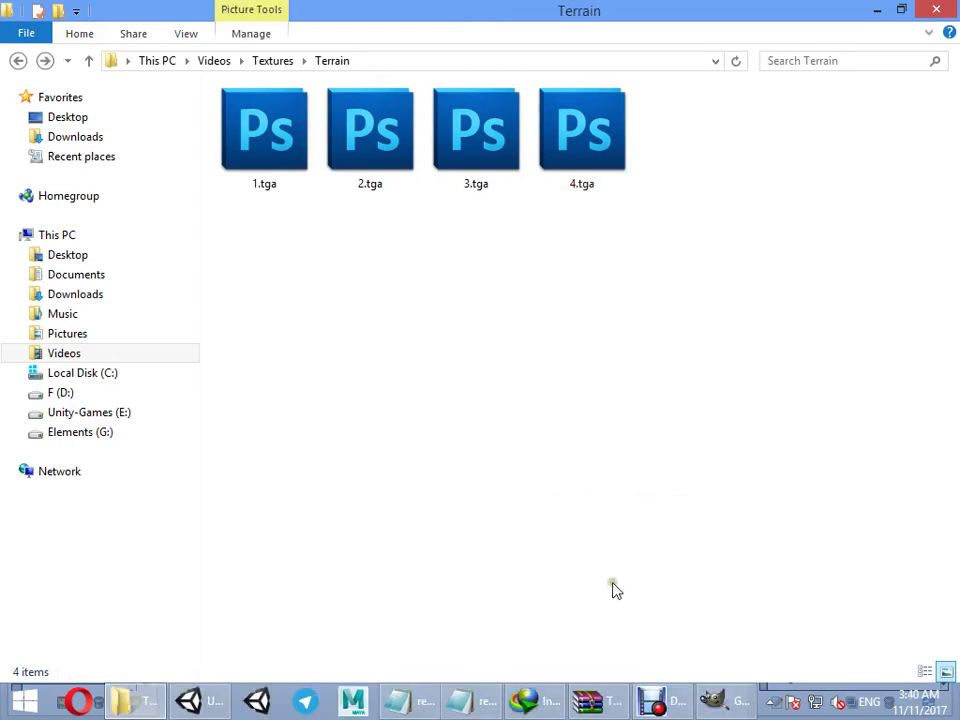
# Open 1.tga in Photoshop and look at the format choice in Save As without saving
pyautogui.doubleClick(278, 128)
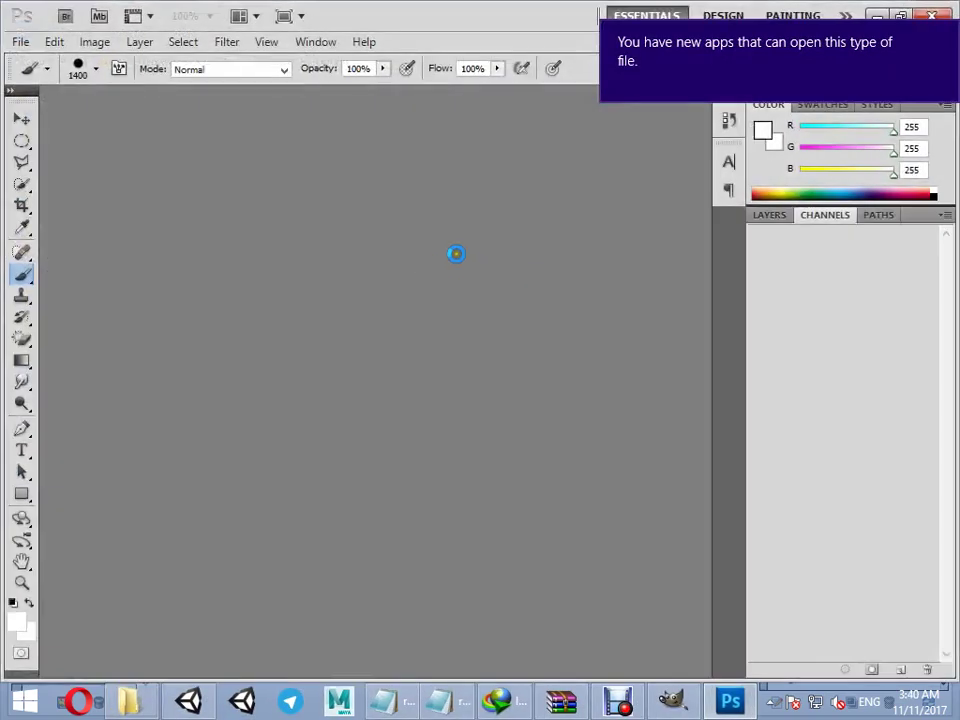
pyautogui.hotkey('ctrl', 'shift', 's')
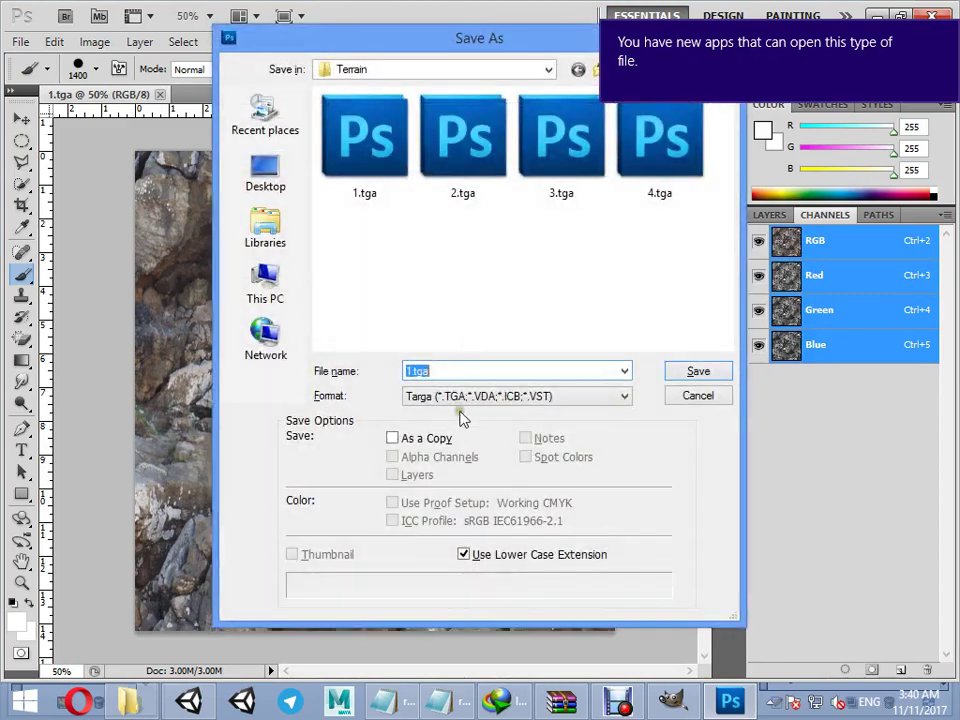
pyautogui.click(462, 396)
pyautogui.click(462, 397)
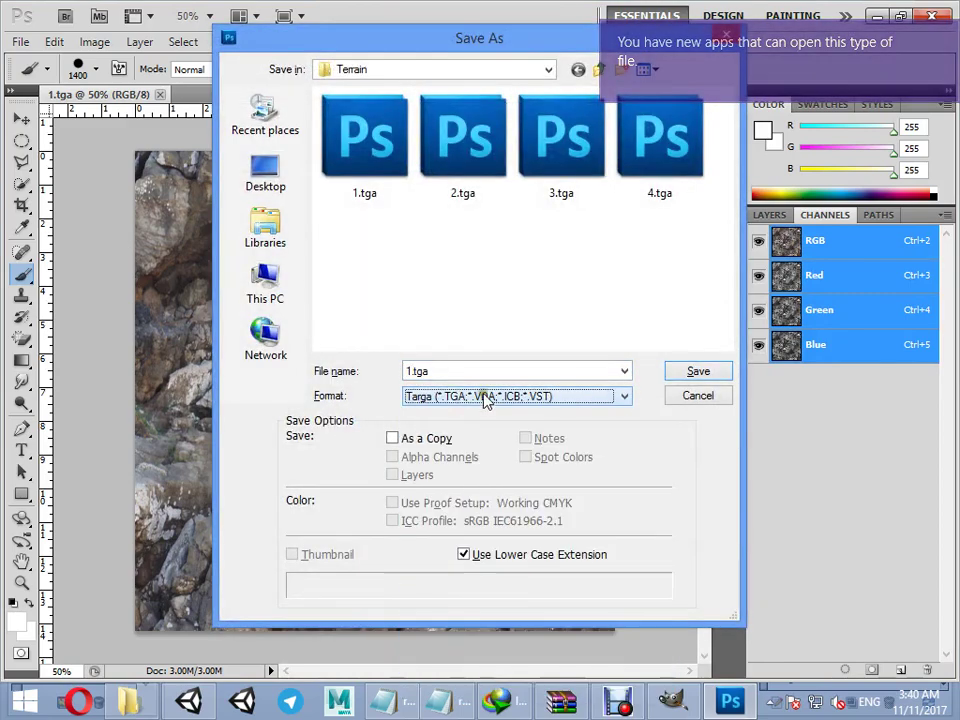
pyautogui.click(697, 396)
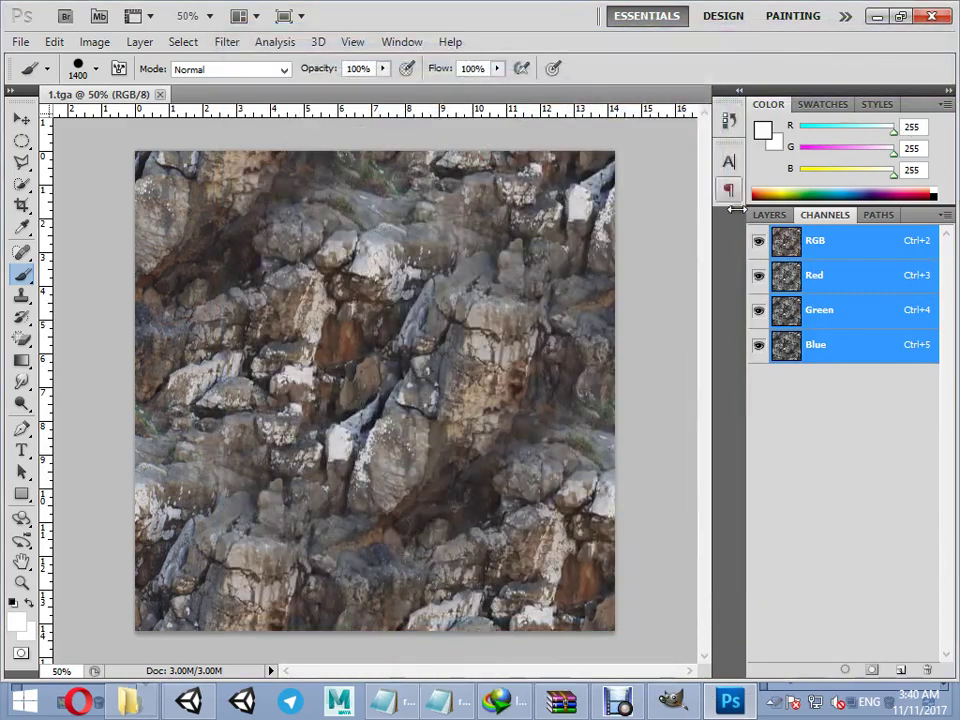
# Switch to GIMP and open 1.tga from the Videos/Textures/Terrain folder
pyautogui.click(876, 16)
pyautogui.click(688, 705)
pyautogui.click(237, 154)
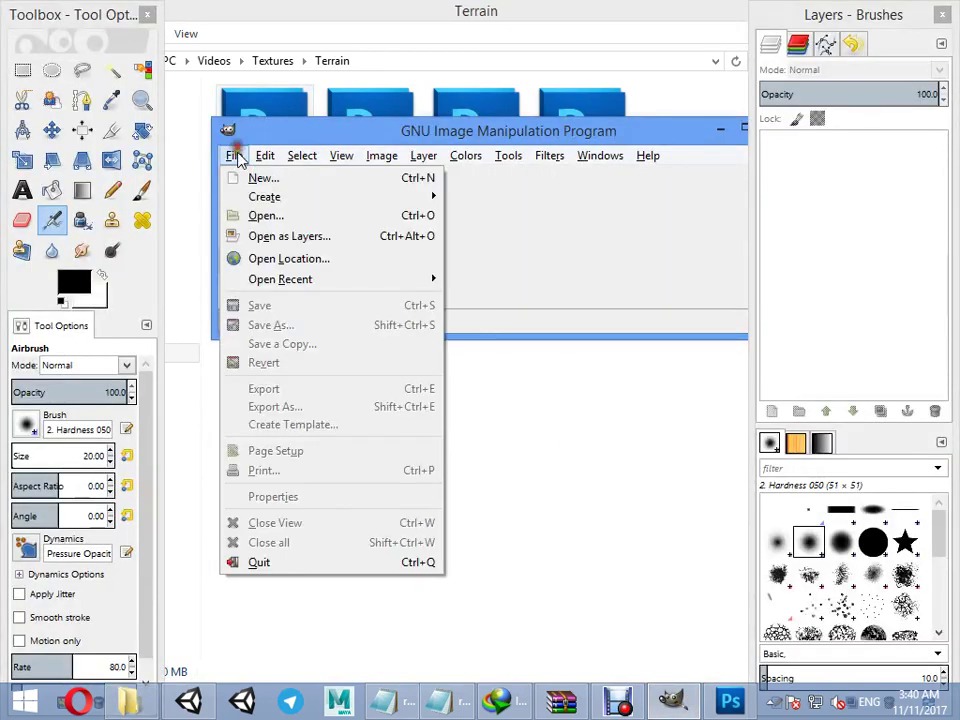
pyautogui.click(259, 214)
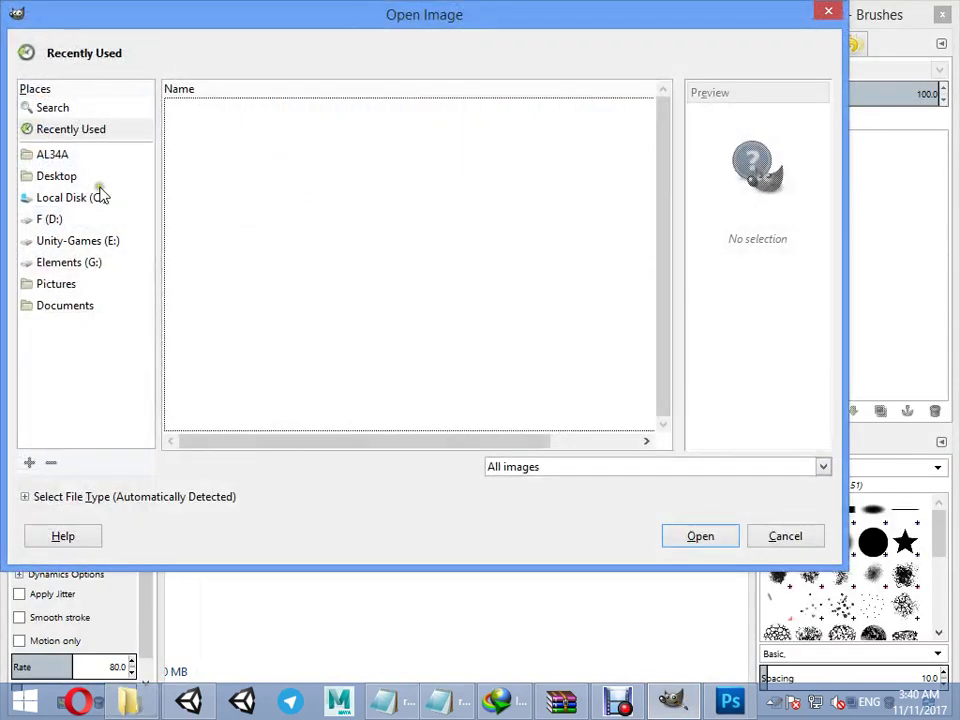
pyautogui.click(52, 154)
pyautogui.click(205, 201)
pyautogui.doubleClick(208, 438)
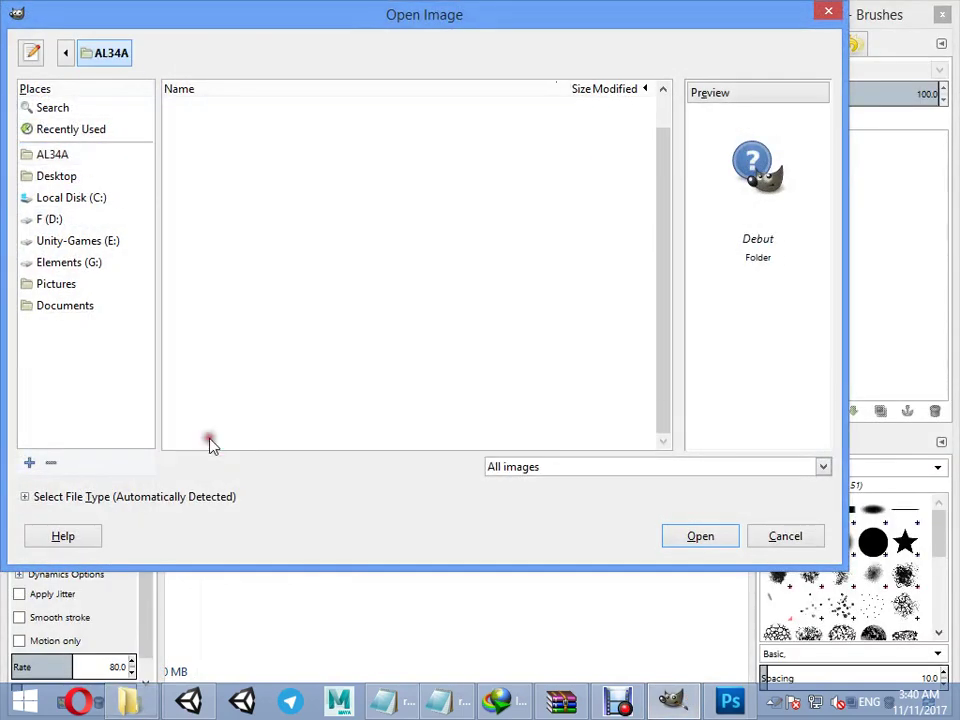
pyautogui.doubleClick(199, 129)
pyautogui.doubleClick(197, 110)
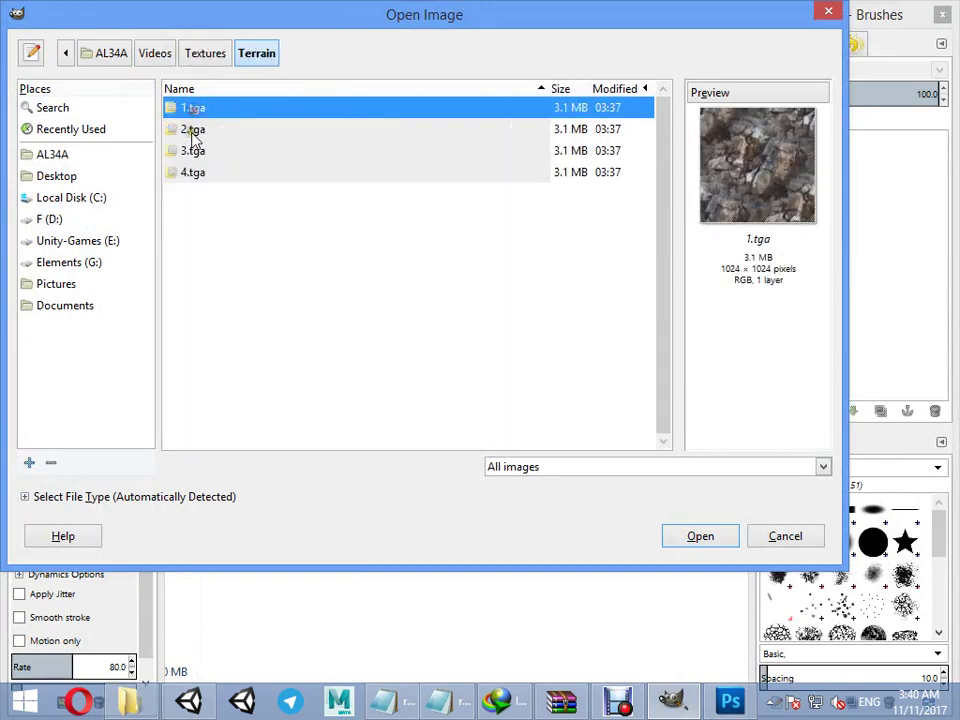
pyautogui.doubleClick(203, 110)
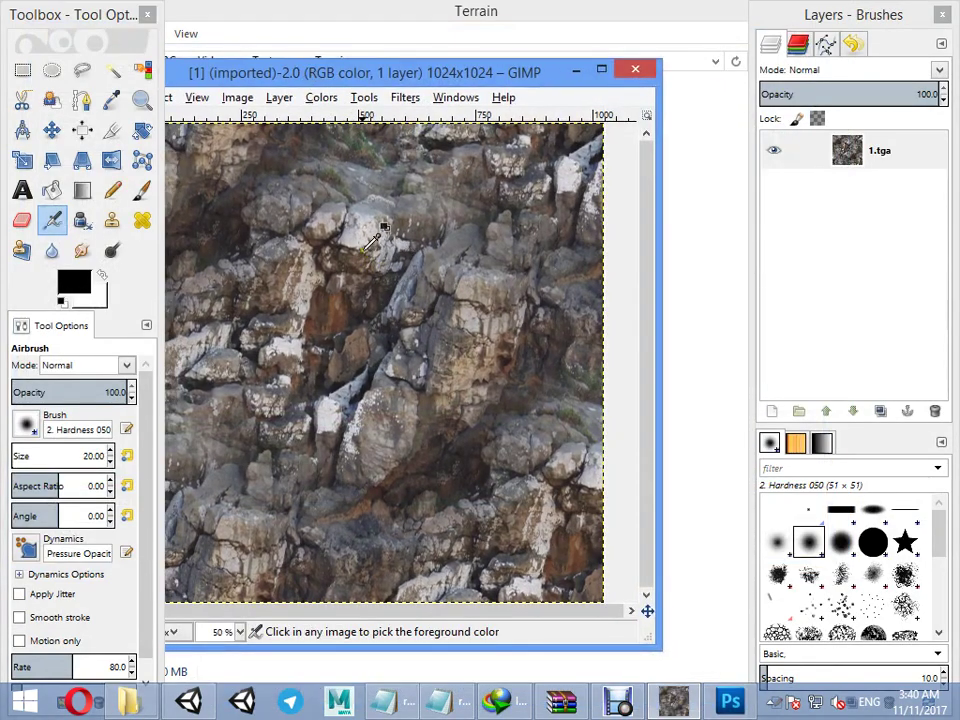
# Start the Normalmap filter on 1.tga and view its relief at a tilted angle in the 3D preview
pyautogui.hotkey('shift', '3')
pyautogui.moveTo(340, 77); pyautogui.dragTo(481, 76)
pyautogui.click(540, 93)
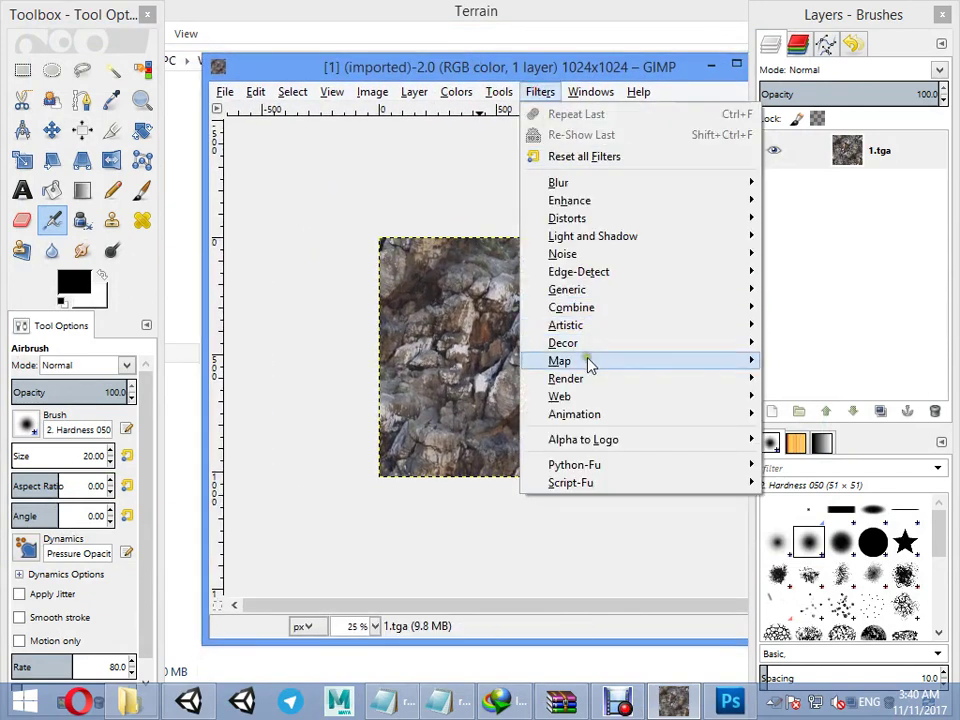
pyautogui.moveTo(590, 362)
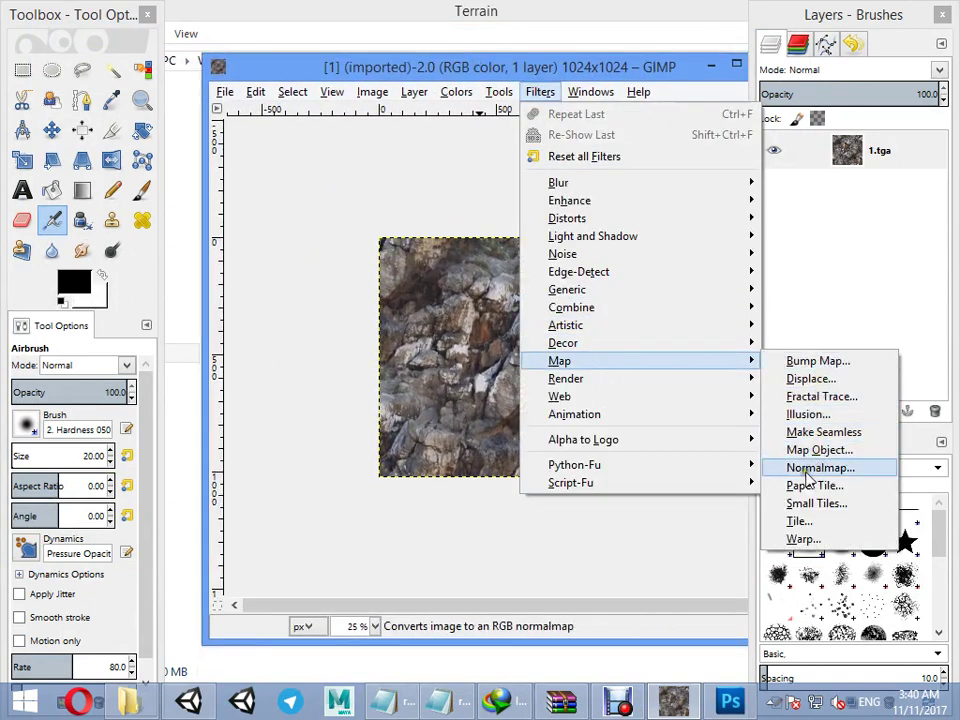
pyautogui.click(797, 468)
pyautogui.moveTo(376, 116); pyautogui.dragTo(818, 50)
pyautogui.click(686, 258)
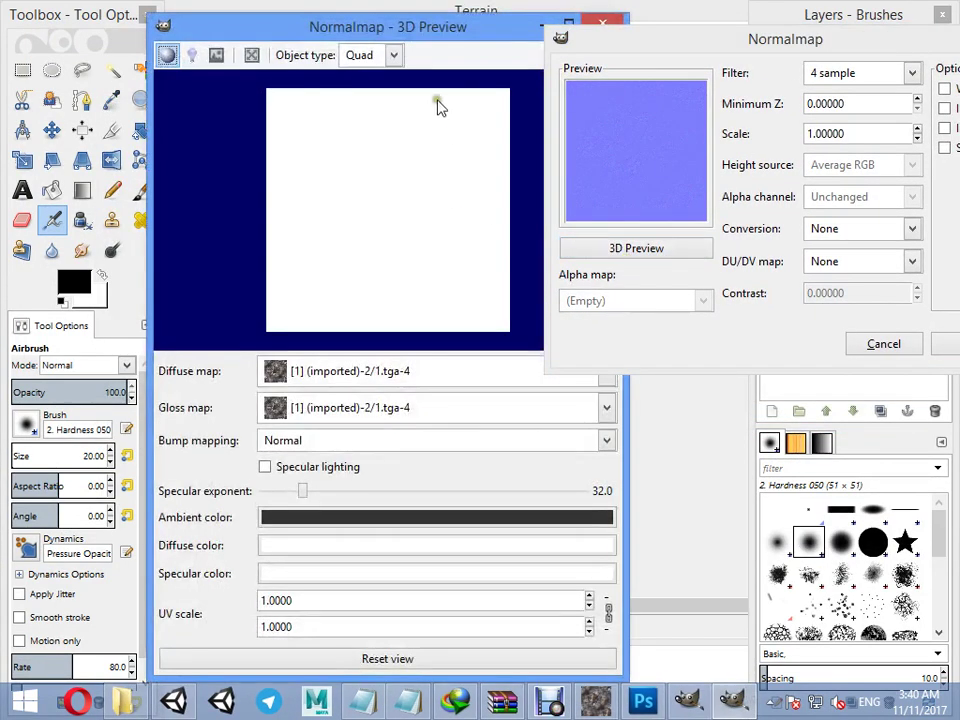
pyautogui.moveTo(293, 53)
pyautogui.mouseDown()
pyautogui.moveTo(247, 92)
pyautogui.moveTo(257, 92)
pyautogui.mouseUp()
pyautogui.moveTo(250, 200)
pyautogui.mouseDown()
pyautogui.moveTo(246, 150)
pyautogui.moveTo(285, 180)
pyautogui.moveTo(246, 266)
pyautogui.moveTo(272, 275)
pyautogui.moveTo(282, 240)
pyautogui.moveTo(314, 224)
pyautogui.mouseUp()
pyautogui.scroll(5, 290, 289)
pyautogui.moveTo(325, 287)
pyautogui.mouseDown()
pyautogui.moveTo(300, 274)
pyautogui.moveTo(251, 274)
pyautogui.moveTo(300, 272)
pyautogui.moveTo(318, 285)
pyautogui.moveTo(309, 242)
pyautogui.moveTo(334, 259)
pyautogui.moveTo(321, 259)
pyautogui.moveTo(318, 285)
pyautogui.moveTo(364, 279)
pyautogui.mouseUp()
# Try normal map scales of 3 and 4 in the 3D preview, and settle on a scale of 7
pyautogui.moveTo(720, 44); pyautogui.dragTo(608, 66)
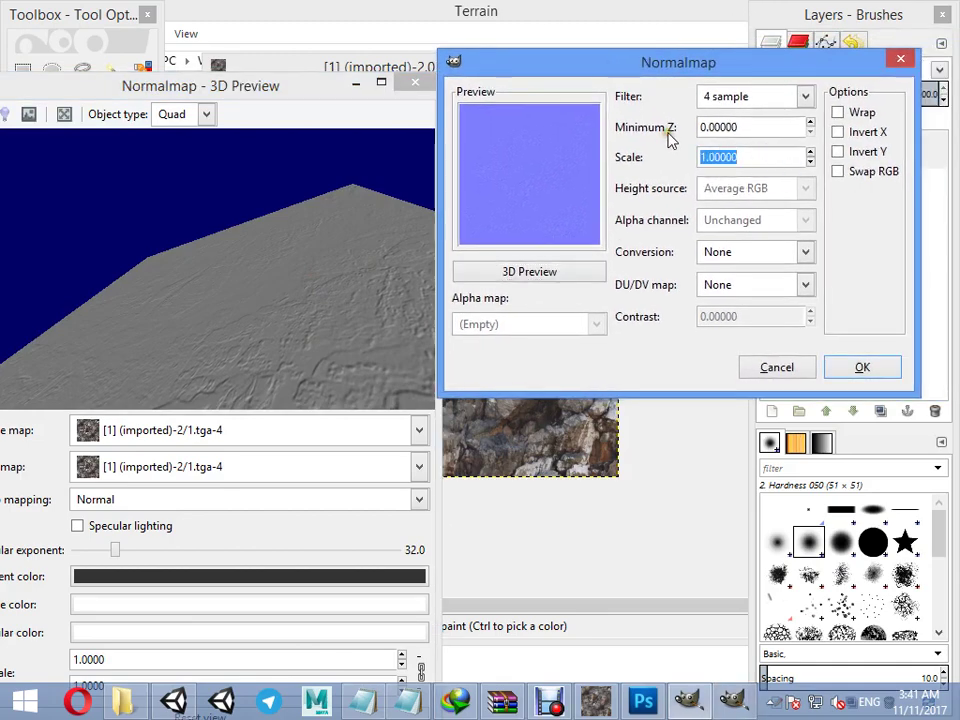
pyautogui.press('Return')
pyautogui.moveTo(305, 288)
pyautogui.mouseDown()
pyautogui.moveTo(364, 336)
pyautogui.moveTo(343, 360)
pyautogui.moveTo(326, 289)
pyautogui.moveTo(305, 283)
pyautogui.mouseUp()
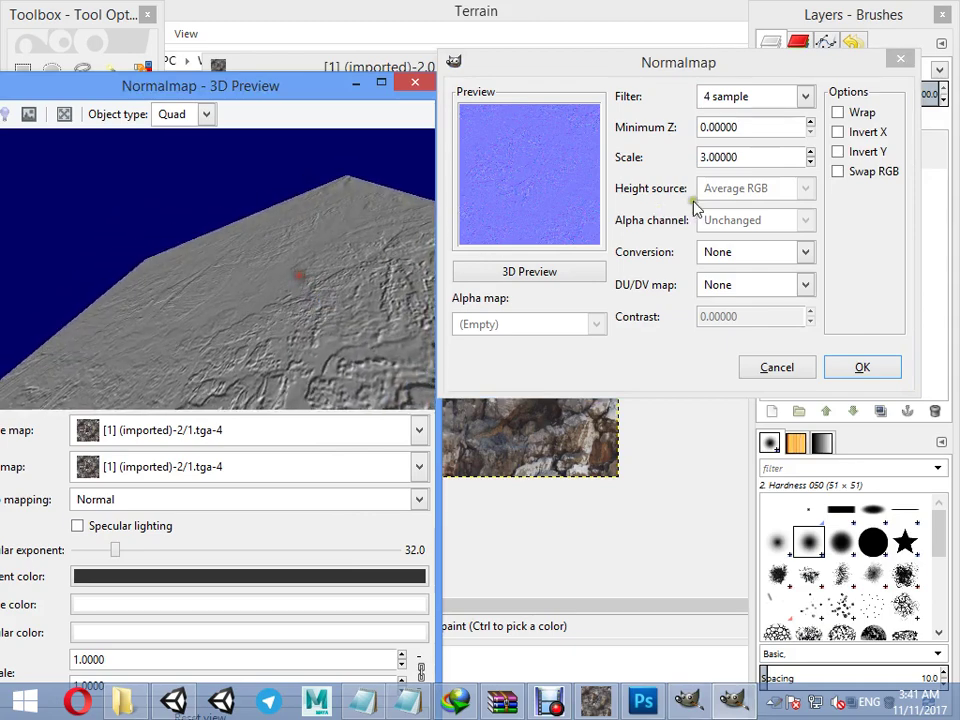
pyautogui.tripleClick(800, 157)
pyautogui.write('4')
pyautogui.moveTo(430, 228); pyautogui.dragTo(518, 210)
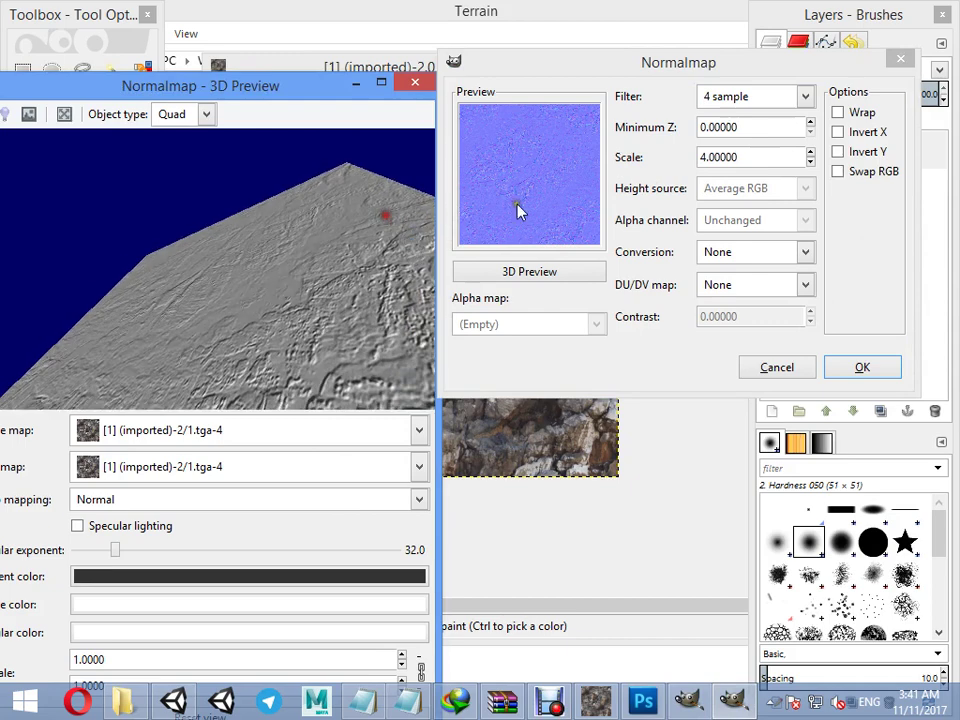
pyautogui.click(665, 154)
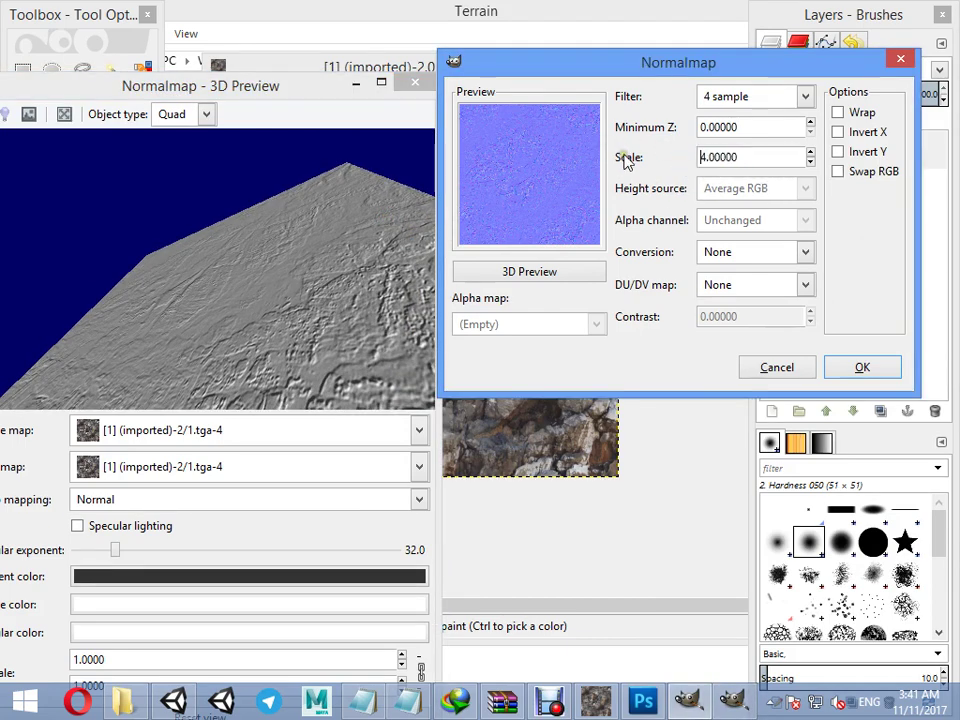
pyautogui.press('Return')
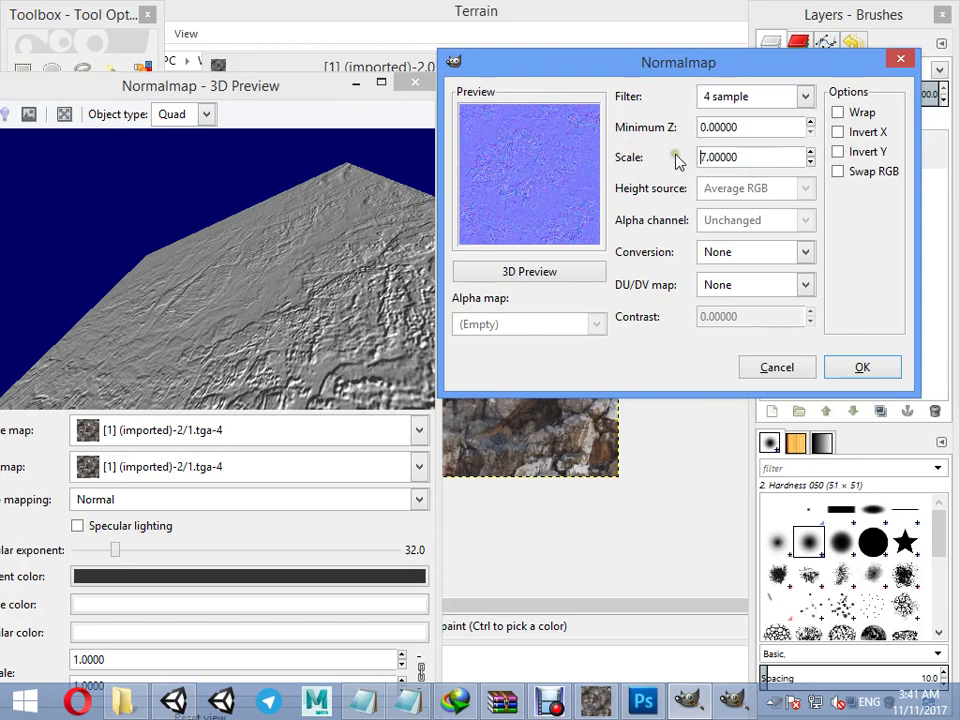
pyautogui.moveTo(260, 255); pyautogui.dragTo(298, 258)
# Try the Blue conversion for the normal map and settle on Green, checking it in the 3D preview
pyautogui.click(715, 262)
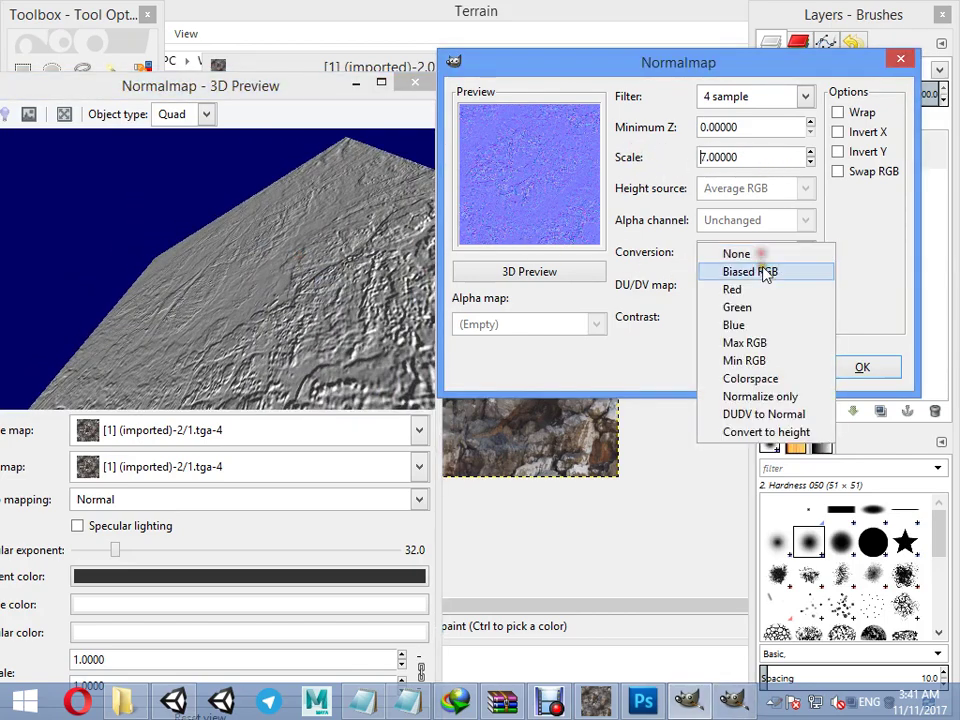
pyautogui.click(757, 326)
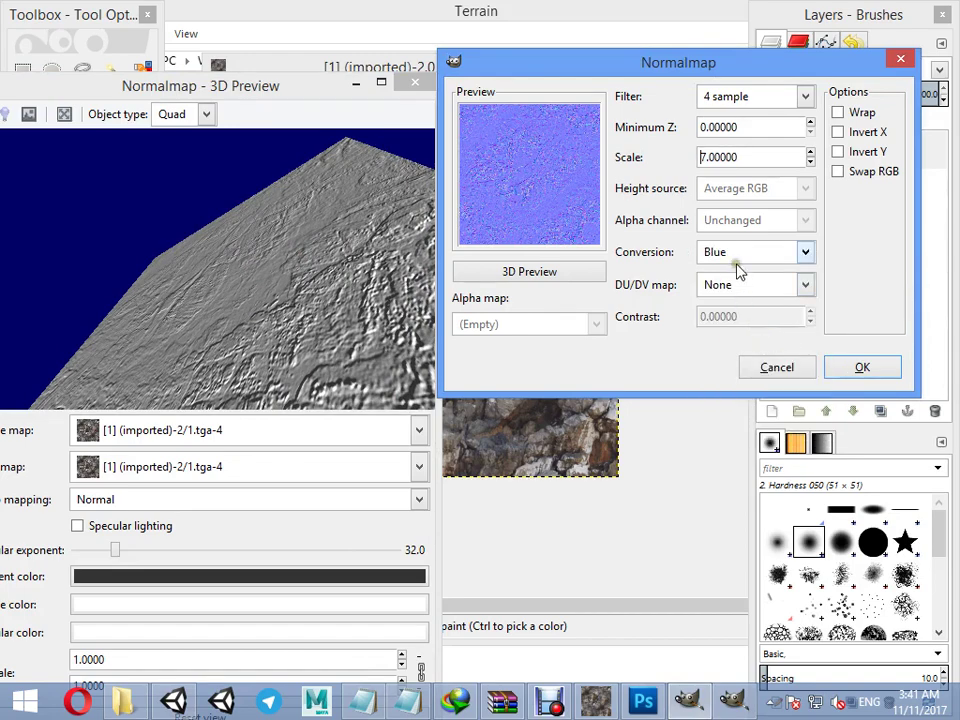
pyautogui.click(737, 255)
pyautogui.click(746, 287)
pyautogui.click(740, 252)
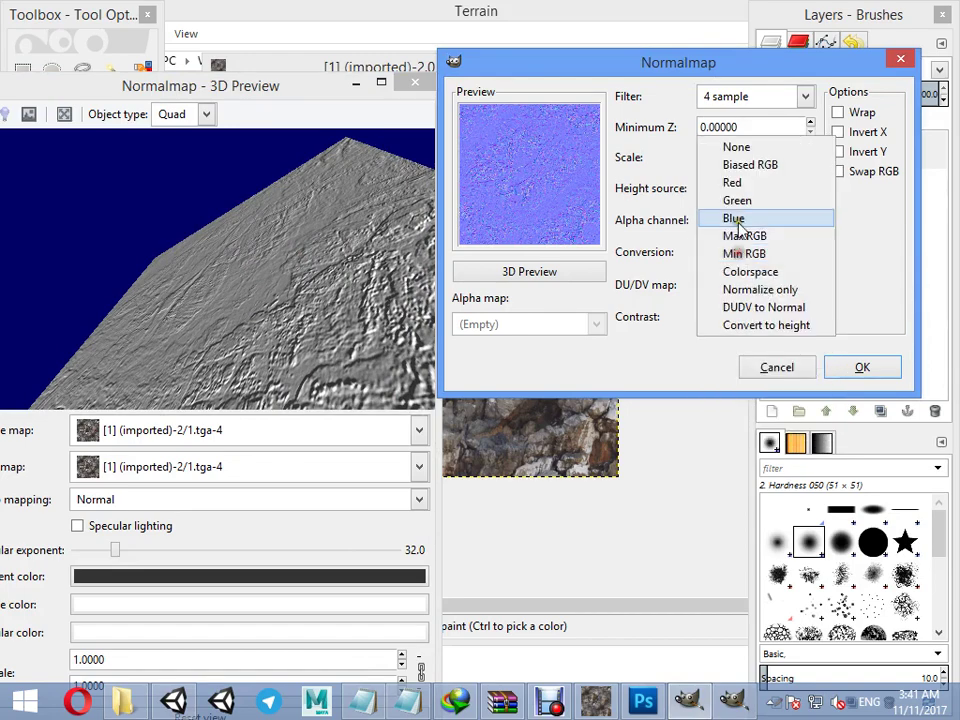
pyautogui.click(739, 200)
pyautogui.click(535, 272)
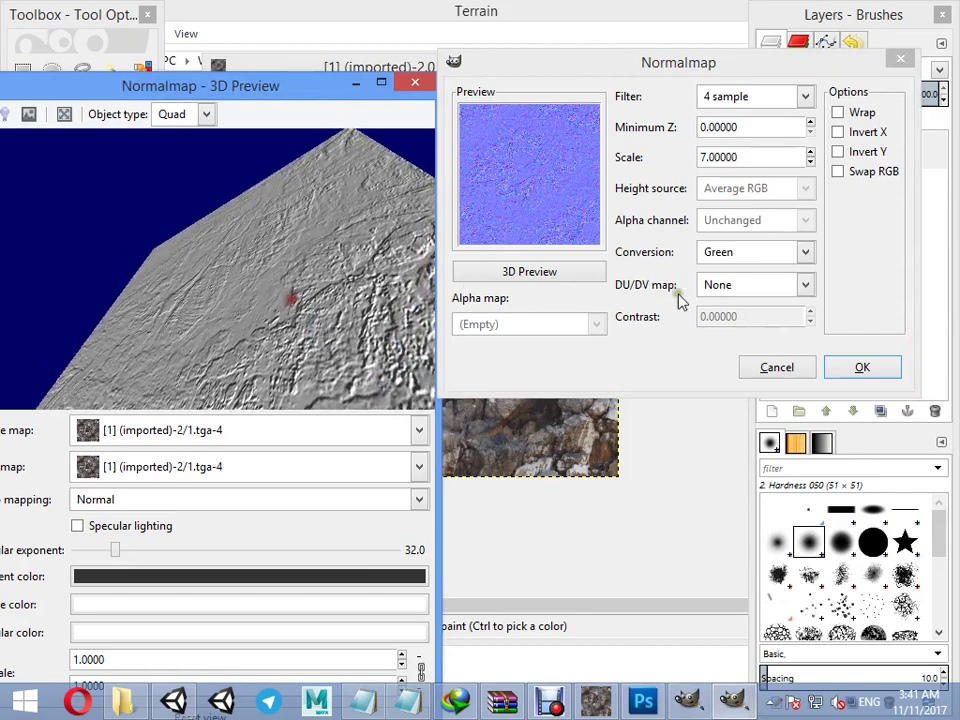
# Try the 8 bits (unsigned) DU/DV map and return the option to None
pyautogui.click(762, 285)
pyautogui.click(752, 327)
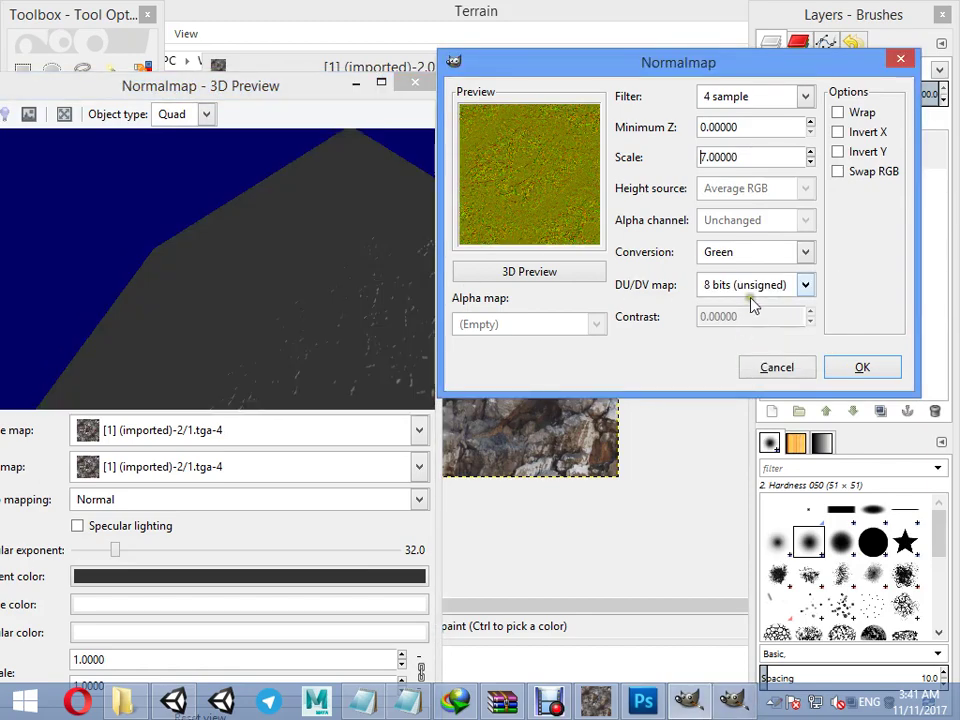
pyautogui.click(750, 285)
pyautogui.click(749, 253)
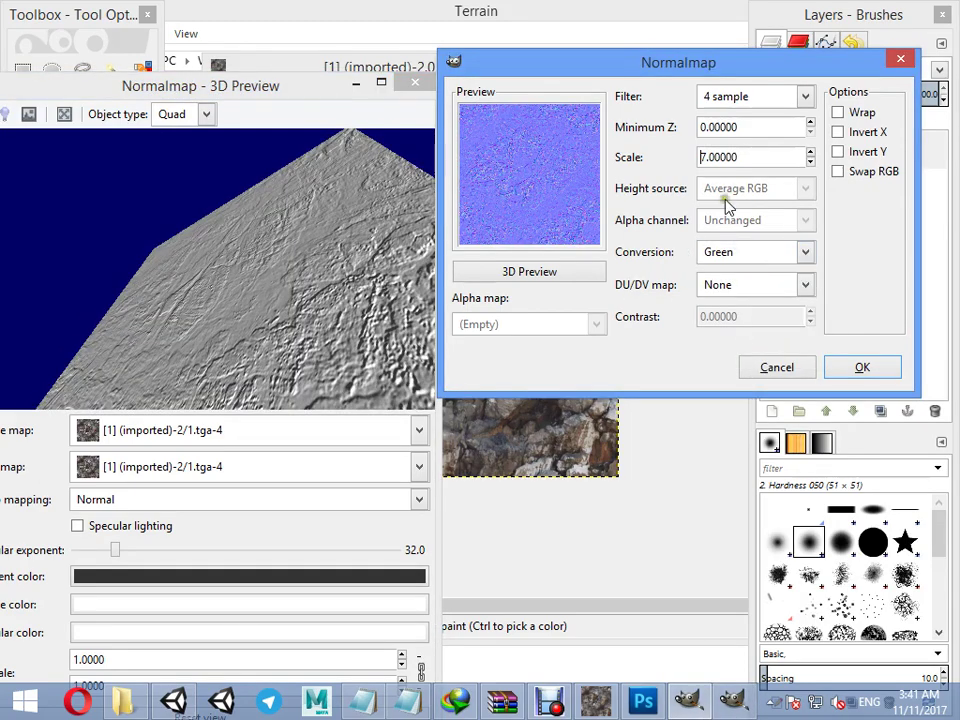
# Try the 9x9 filter for the normal map, inspect it in the 3D preview, and settle on 7x7
pyautogui.click(794, 95)
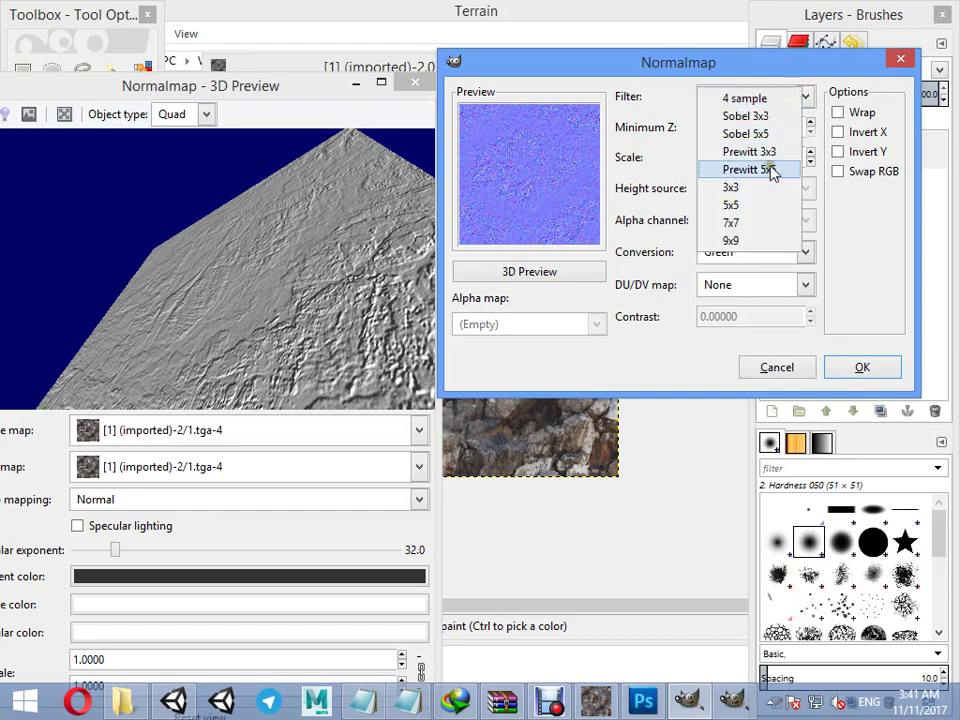
pyautogui.click(748, 241)
pyautogui.moveTo(352, 300); pyautogui.dragTo(320, 283)
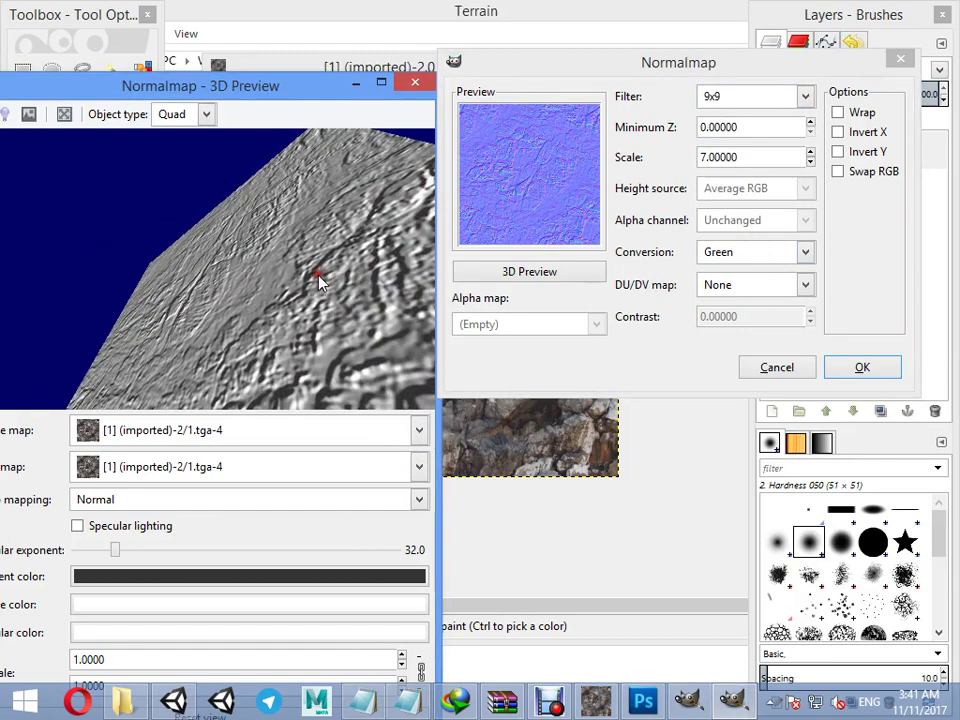
pyautogui.click(765, 103)
pyautogui.click(760, 96)
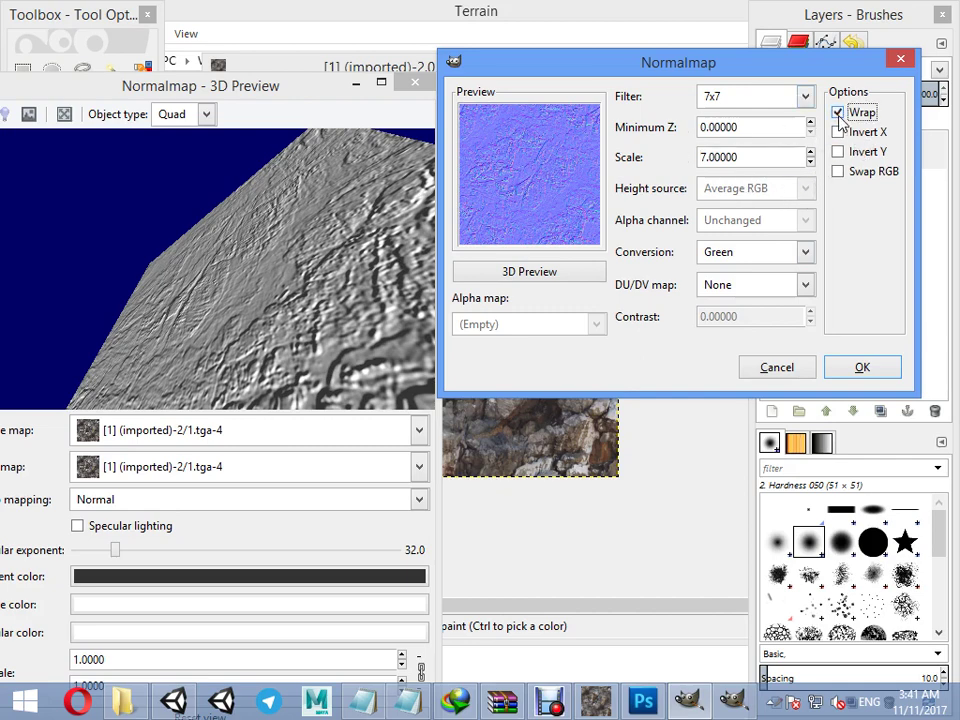
# Try the Wrap and Swap RGB options, leave both off, and apply the normal map to the image
pyautogui.click(840, 172)
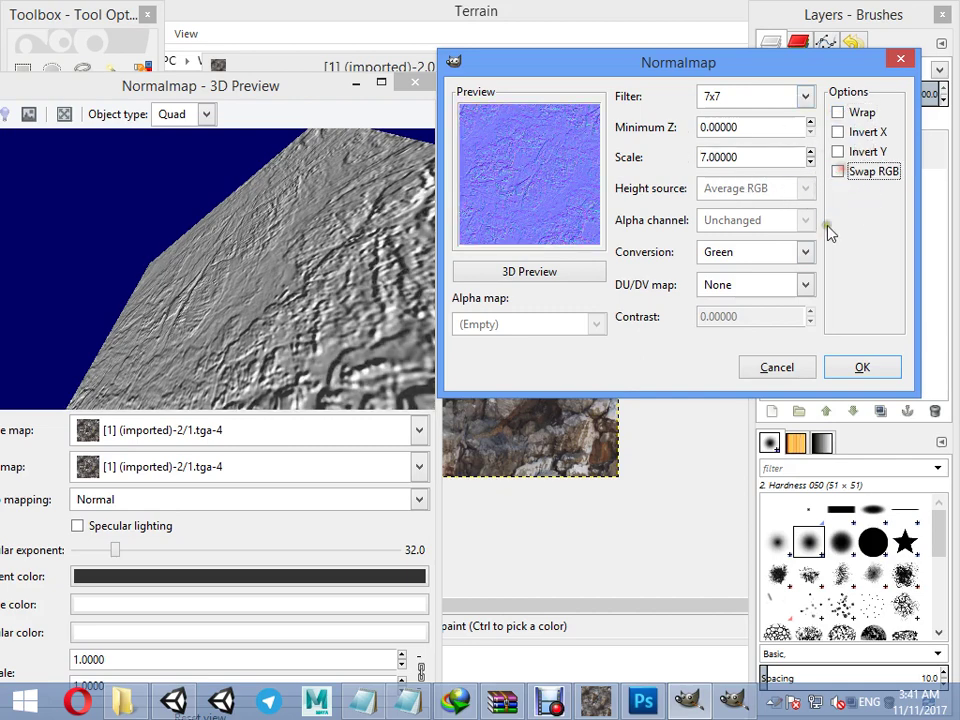
pyautogui.click(838, 172)
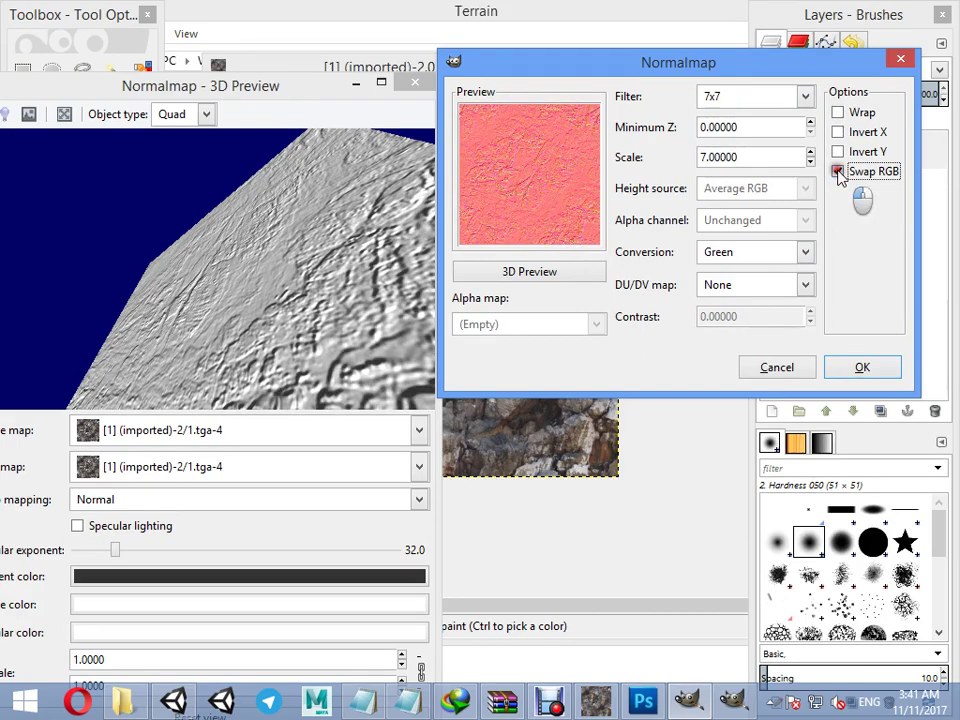
pyautogui.click(838, 172)
pyautogui.click(858, 367)
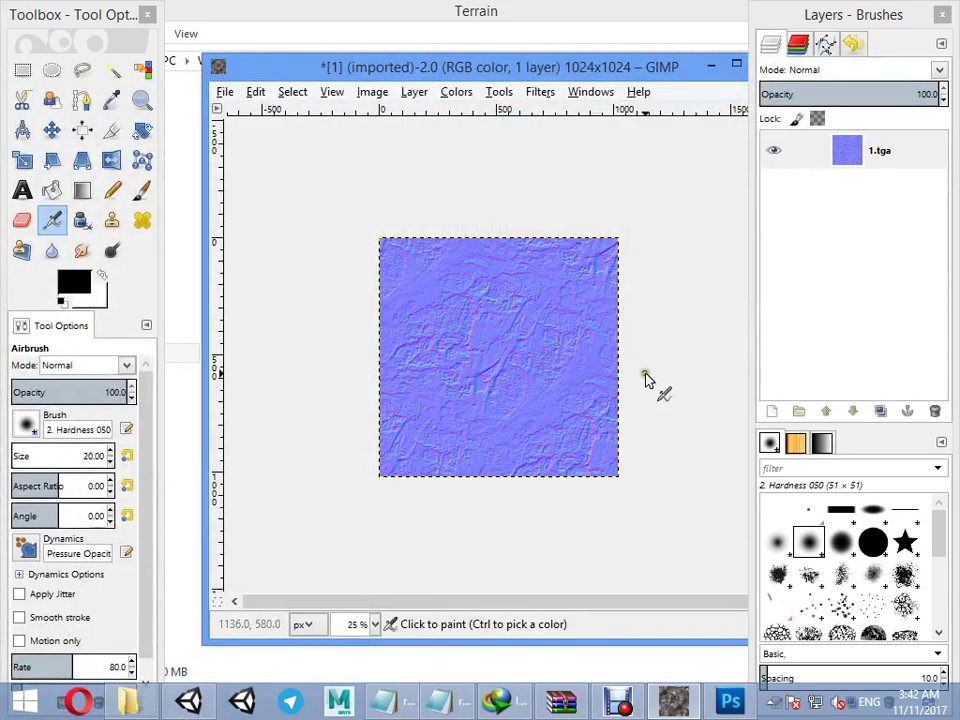
# Export the normal map as 1_n.tga in the Terrain folder with RLE compression
pyautogui.click(225, 91)
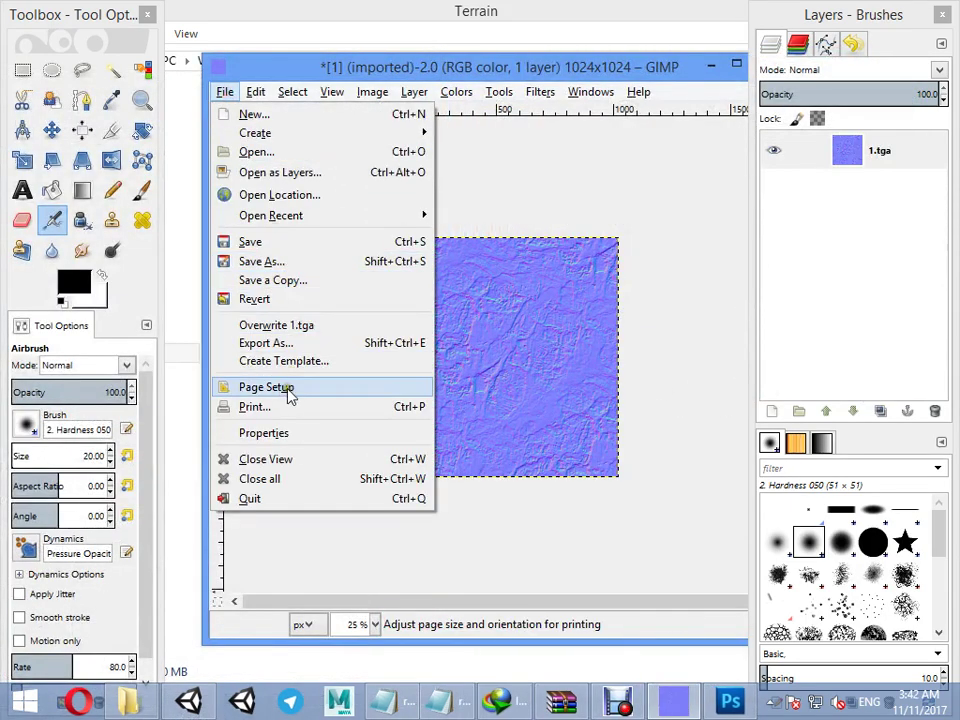
pyautogui.click(287, 345)
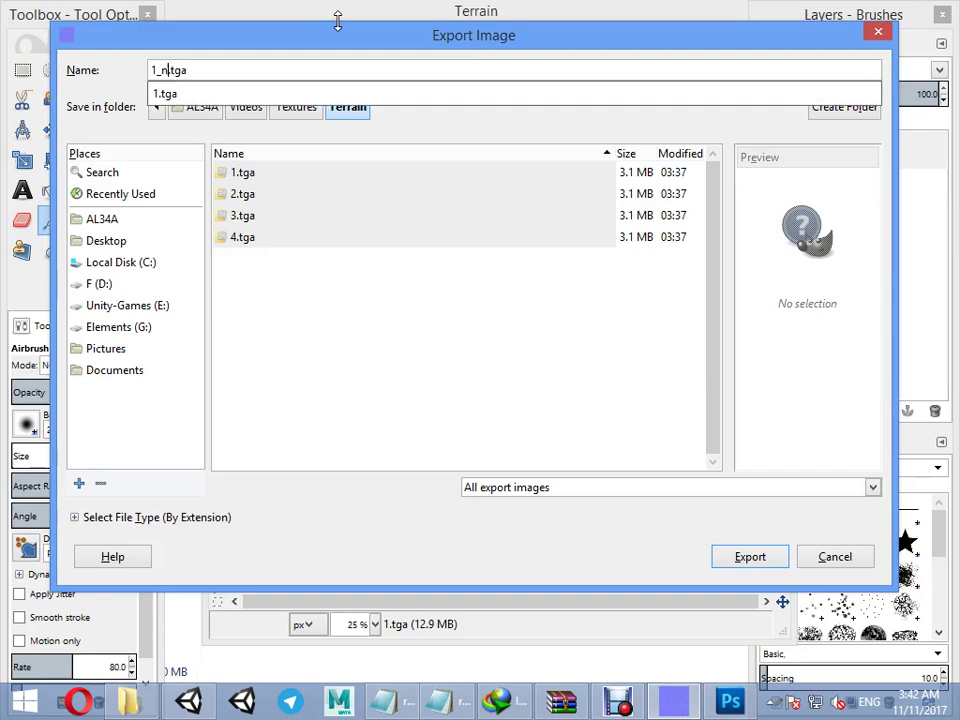
pyautogui.press('Return')
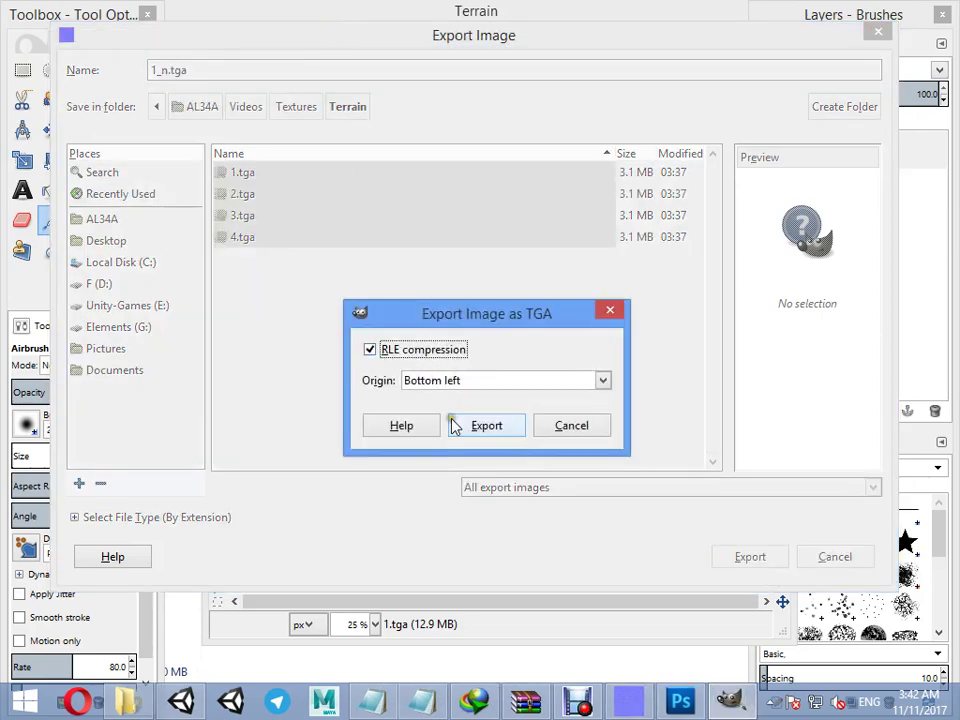
pyautogui.click(487, 426)
# Open 2.tga from the Terrain folder and close the 1_n.tga image window
pyautogui.click(230, 92)
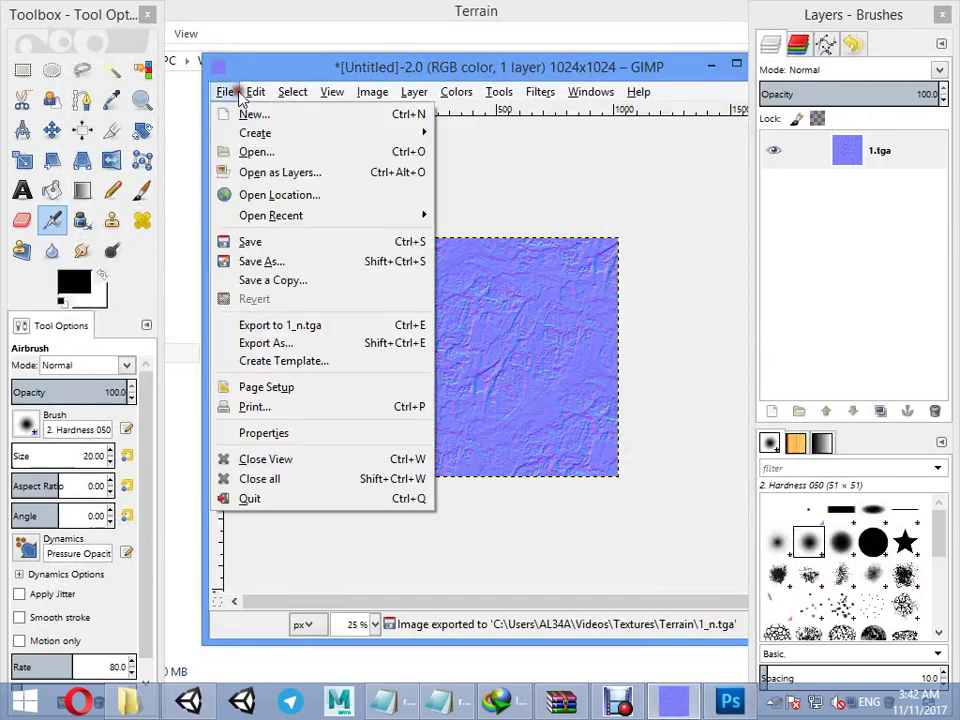
pyautogui.click(257, 153)
pyautogui.click(200, 151)
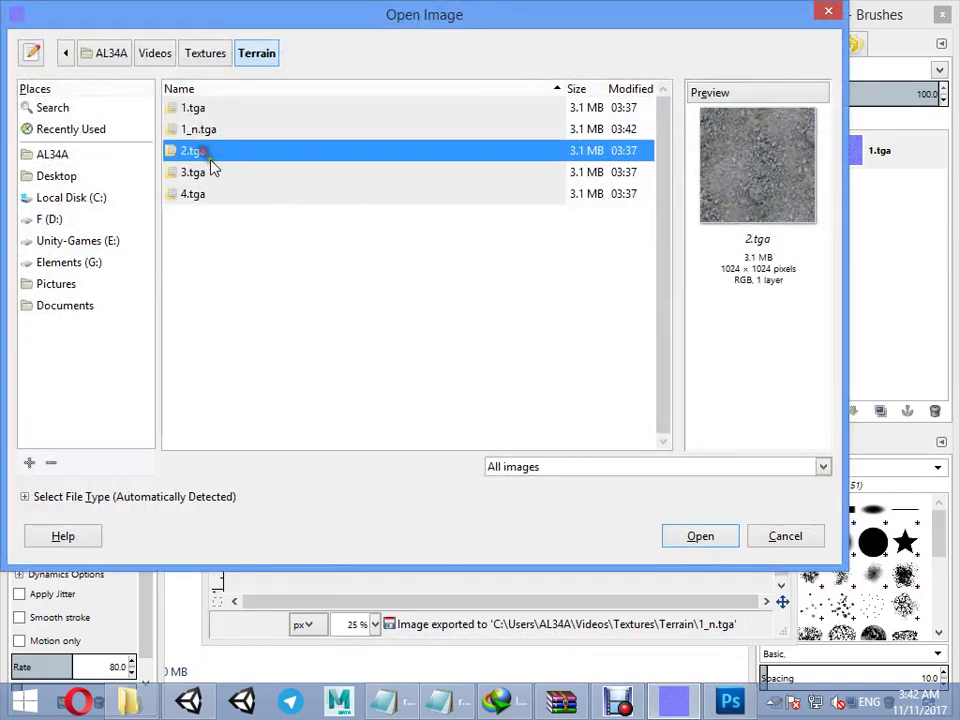
pyautogui.doubleClick(215, 160)
pyautogui.moveTo(455, 75); pyautogui.dragTo(495, 68)
pyautogui.click(712, 111)
pyautogui.click(462, 527)
# Start the Normalmap filter on 2.tga and inspect its relief at an angle in the 3D preview
pyautogui.click(524, 90)
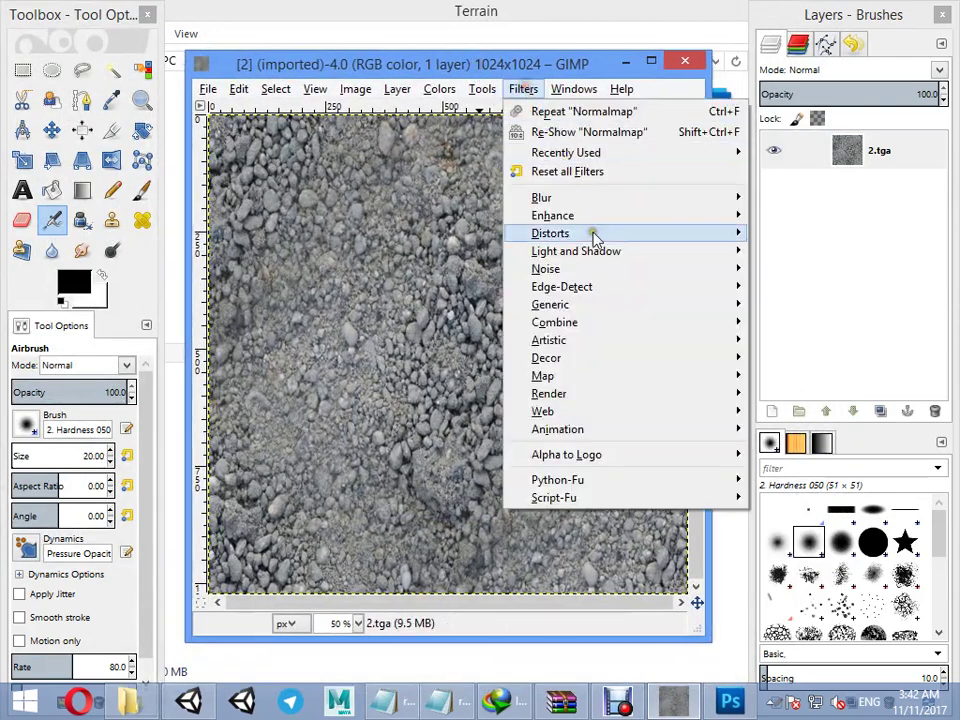
pyautogui.click(598, 377)
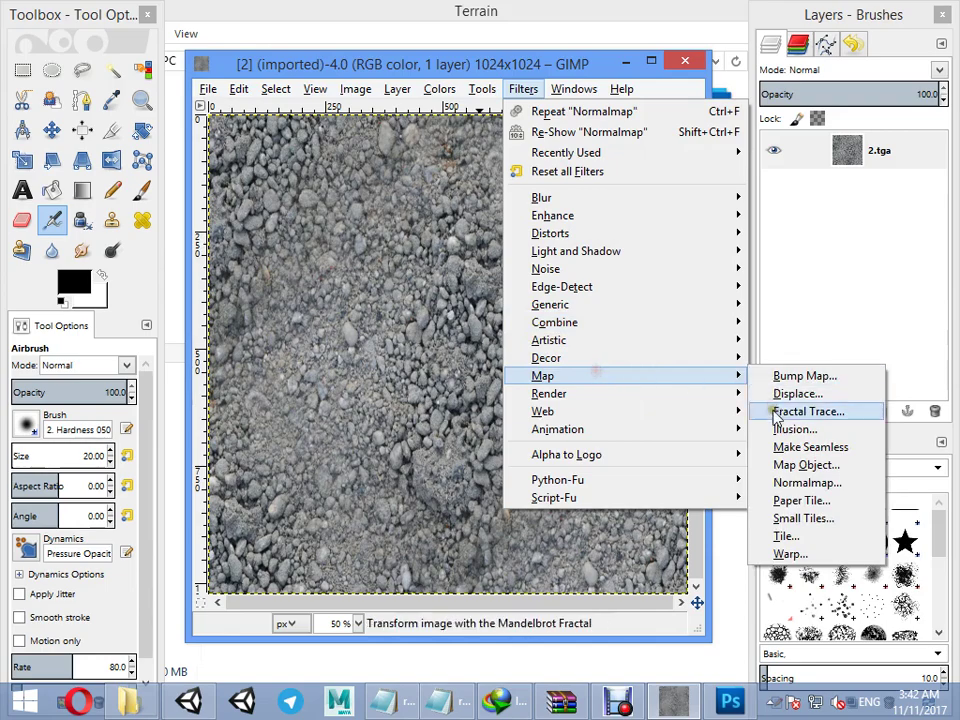
pyautogui.click(776, 483)
pyautogui.moveTo(418, 171); pyautogui.dragTo(578, 156)
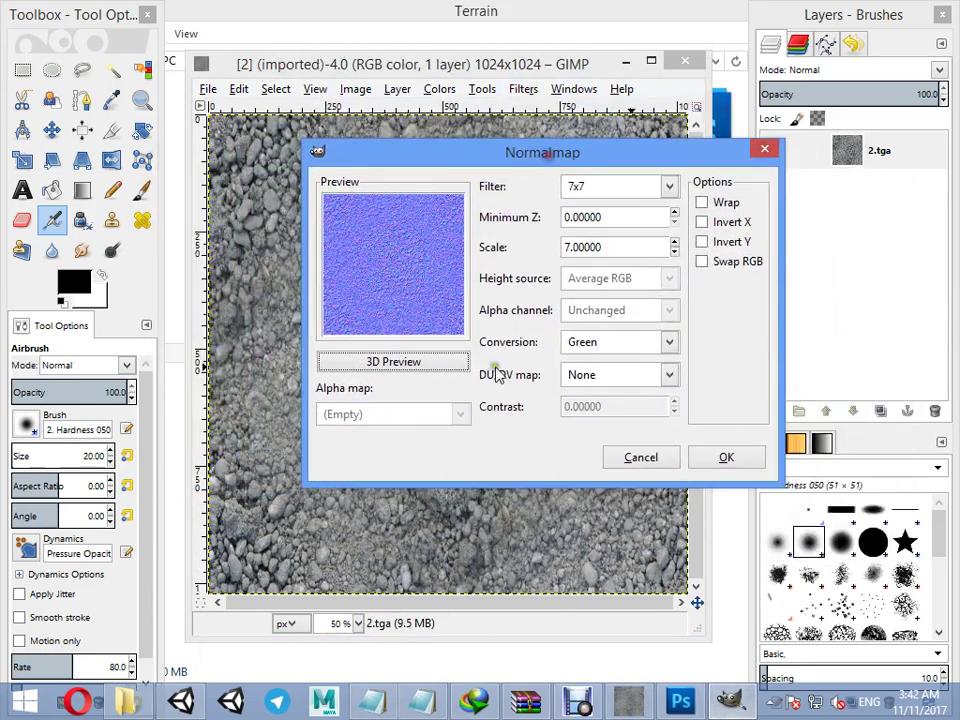
pyautogui.click(433, 362)
pyautogui.moveTo(242, 317); pyautogui.dragTo(255, 226)
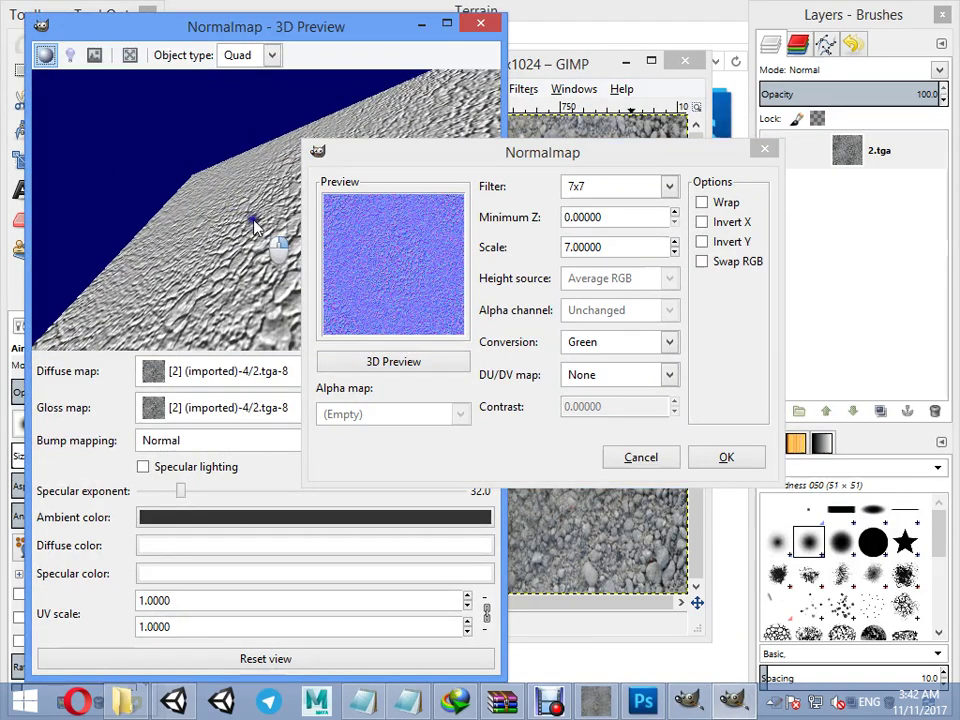
pyautogui.moveTo(385, 155); pyautogui.dragTo(565, 55)
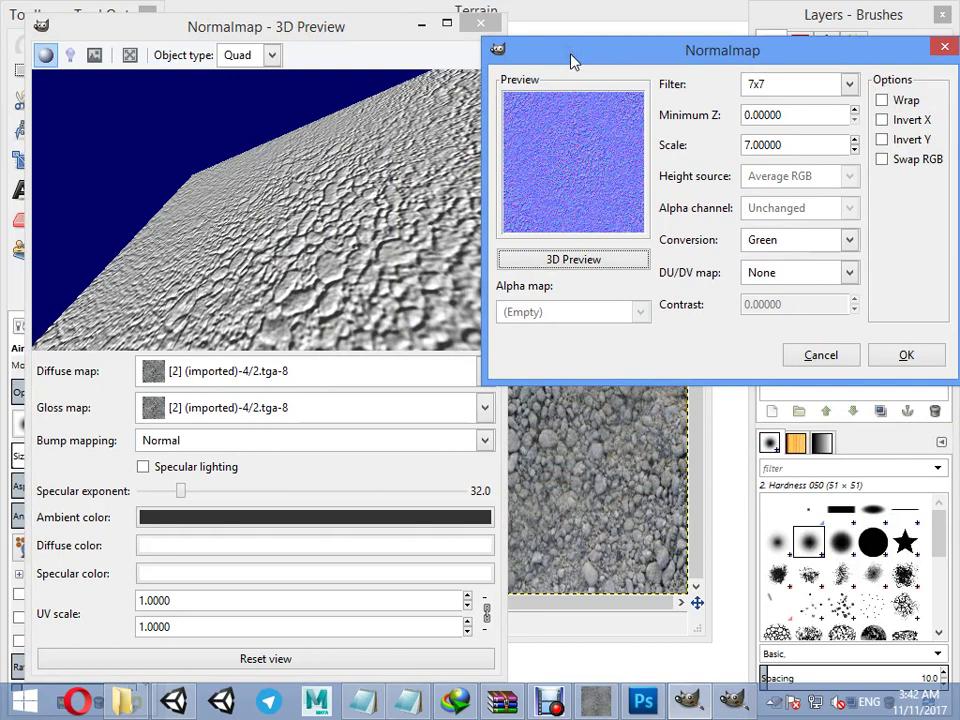
# Set the Normalmap filter to 9x9 and apply it to 2.tga
pyautogui.click(788, 84)
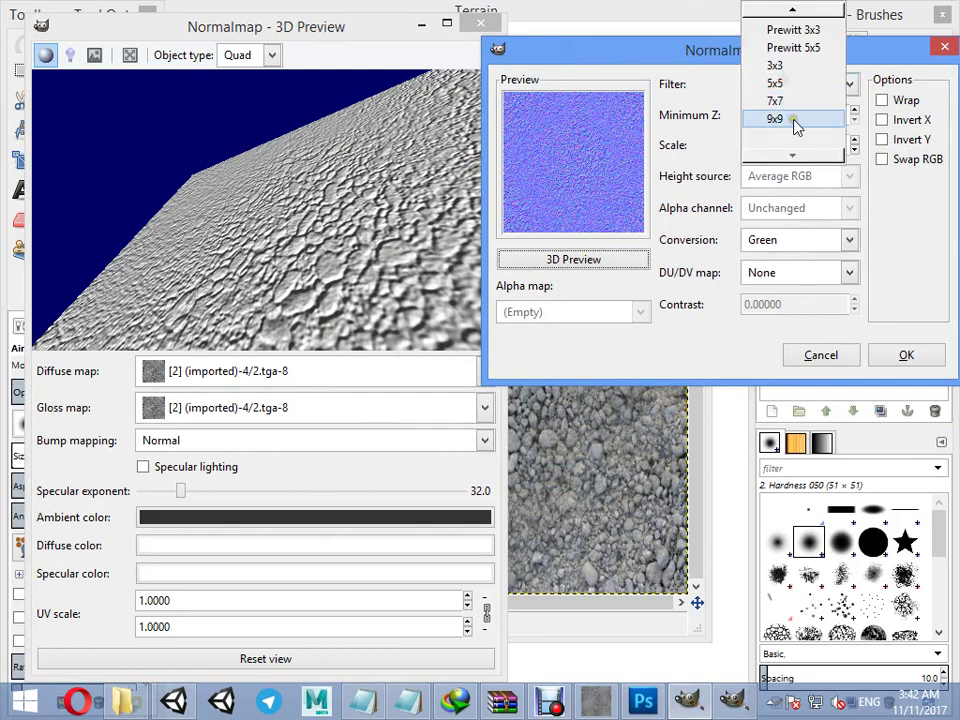
pyautogui.click(786, 118)
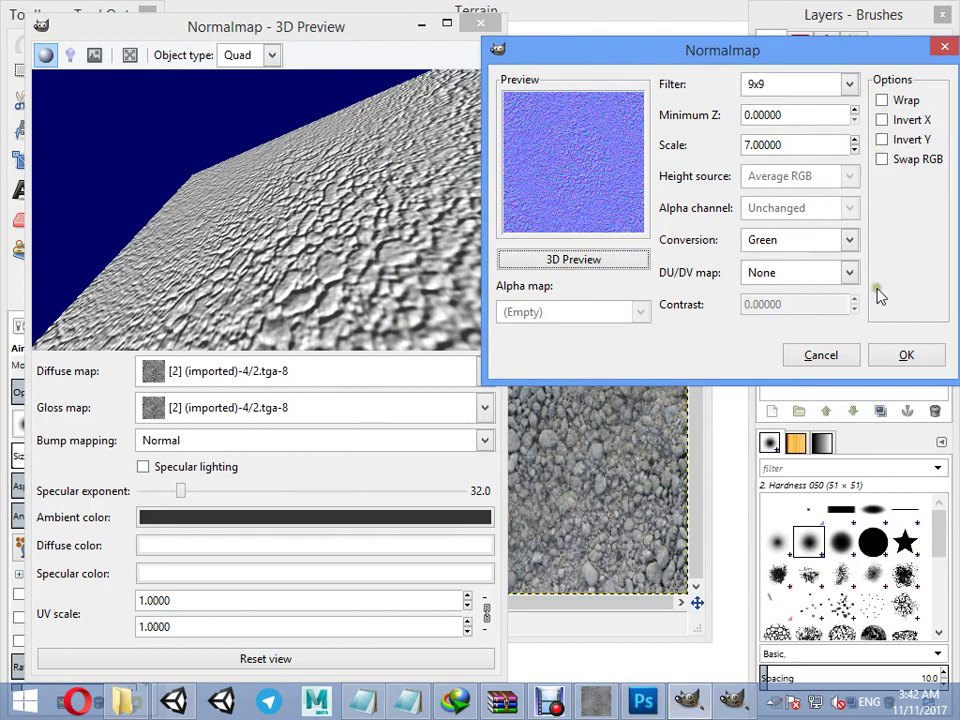
pyautogui.click(900, 358)
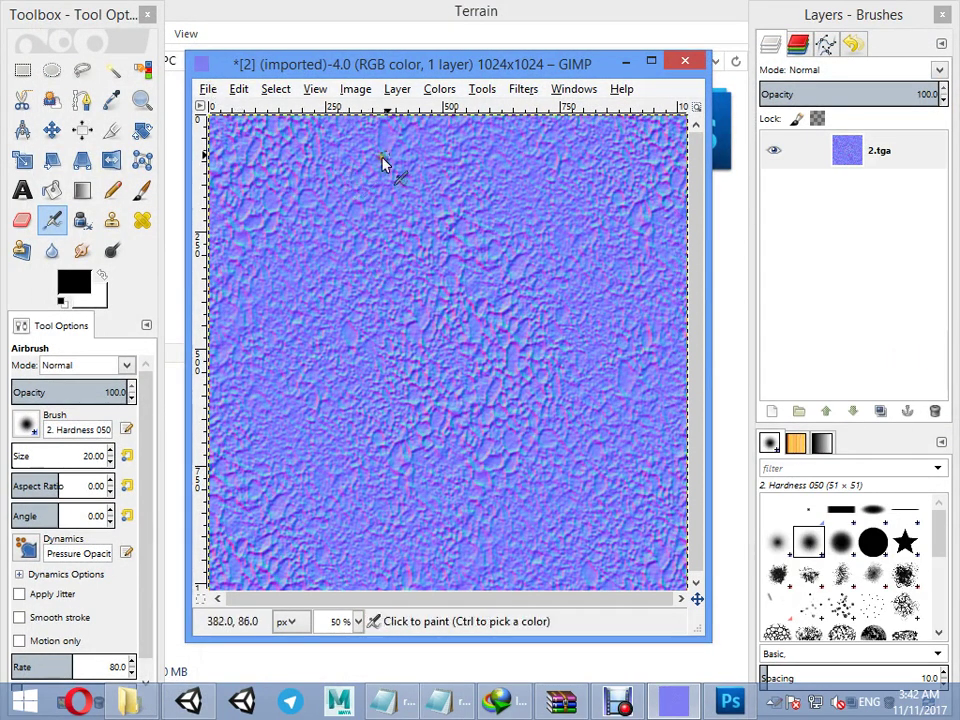
# Undo the normal map on 2.tga and reopen the Normalmap filter for that image
pyautogui.hotkey('ctrl', 'z')
pyautogui.click(512, 90)
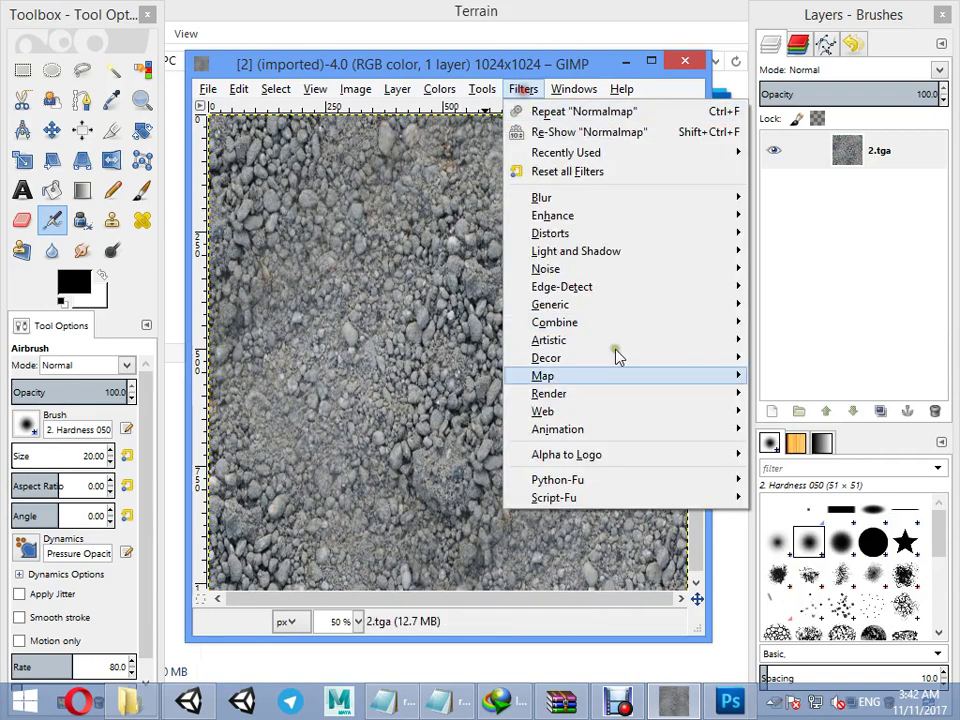
pyautogui.moveTo(626, 374)
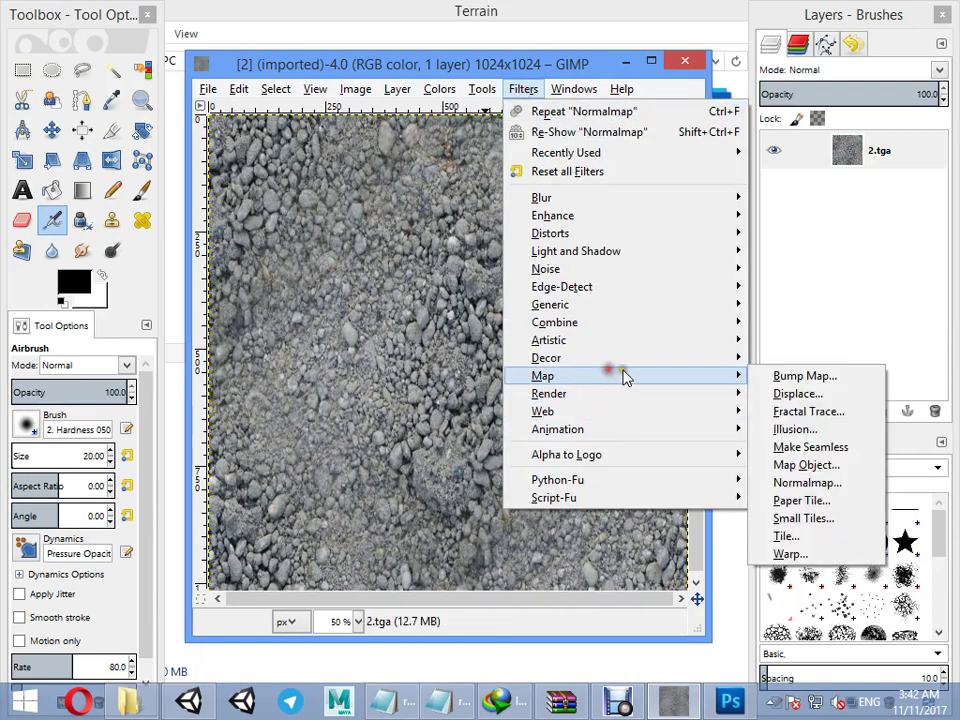
pyautogui.click(806, 483)
pyautogui.moveTo(350, 88); pyautogui.dragTo(724, 84)
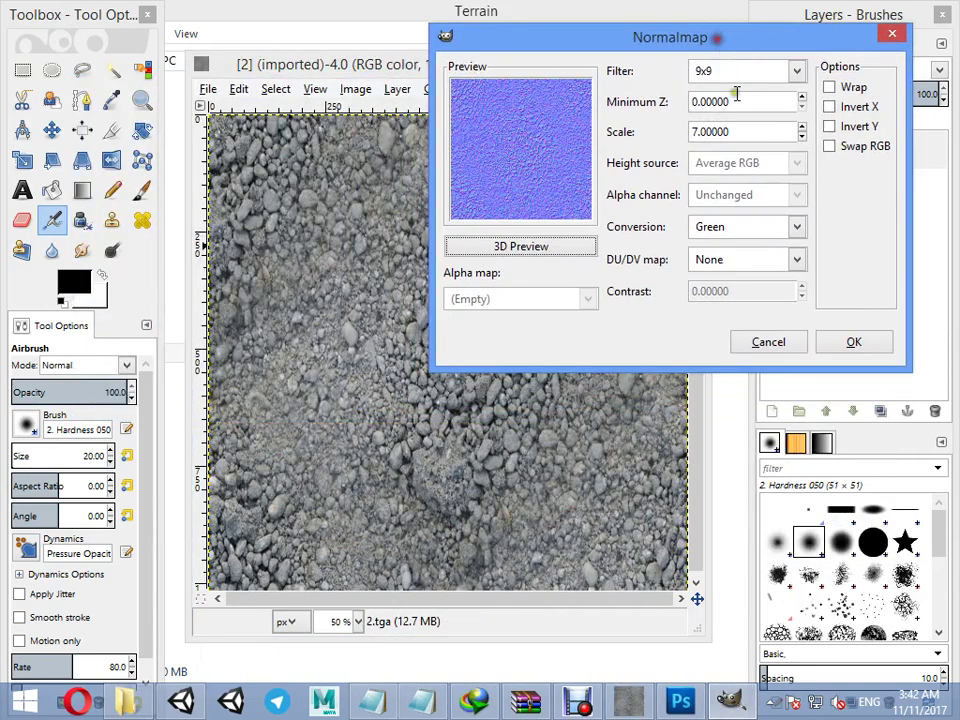
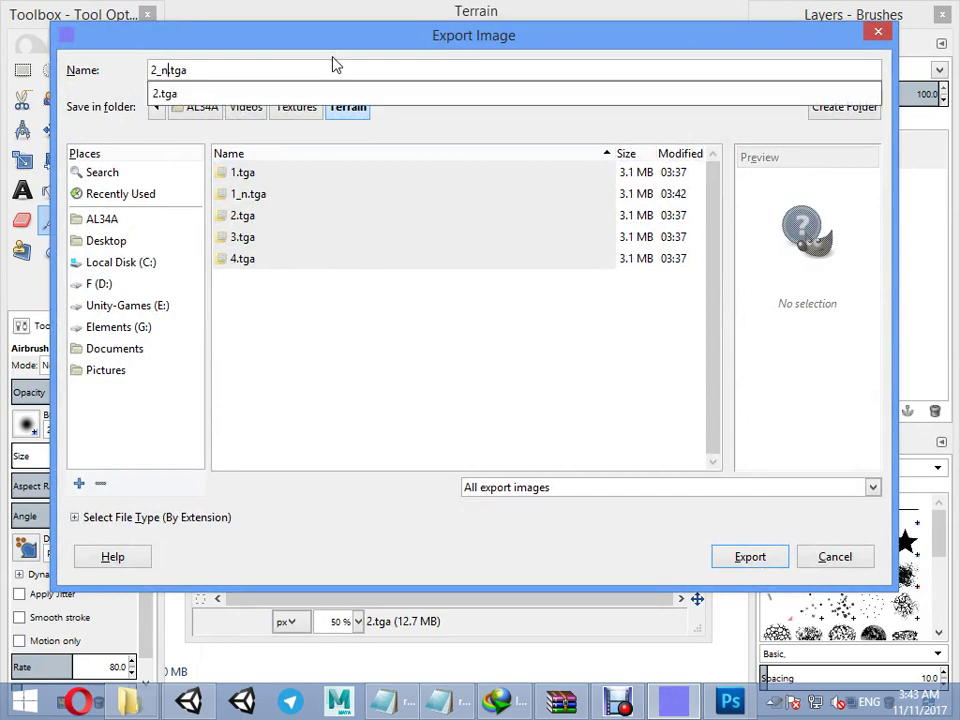
# Export the normal map as 2_n.tga in the Terrain folder
pyautogui.press('Return')
pyautogui.click(487, 426)
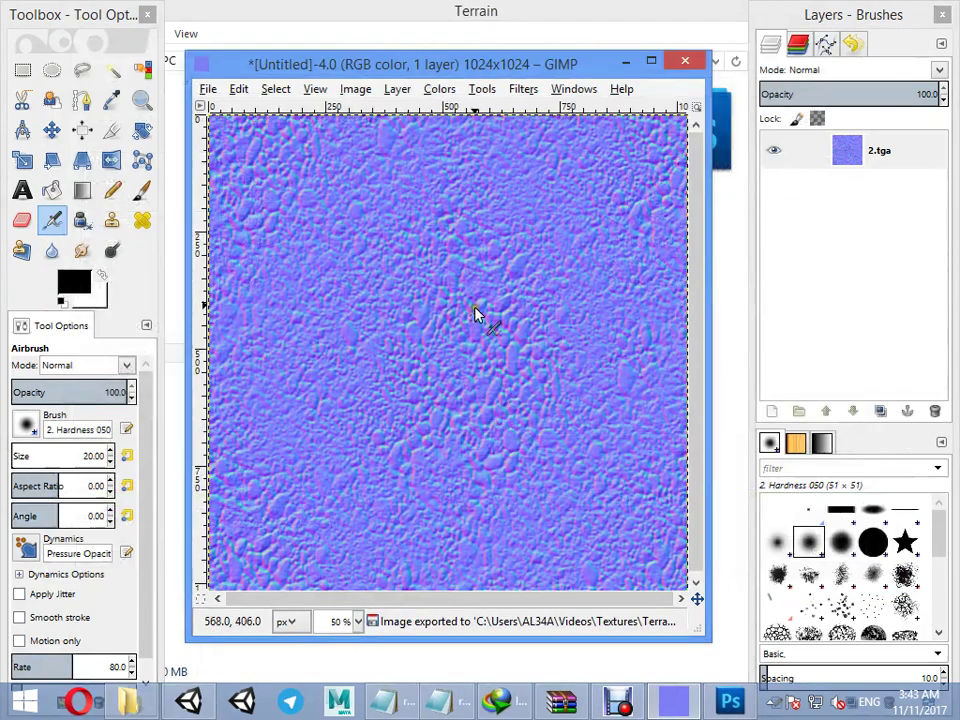
# Open 3.tga from the Terrain folder and close the 2_n.tga image window without saving
pyautogui.click(208, 89)
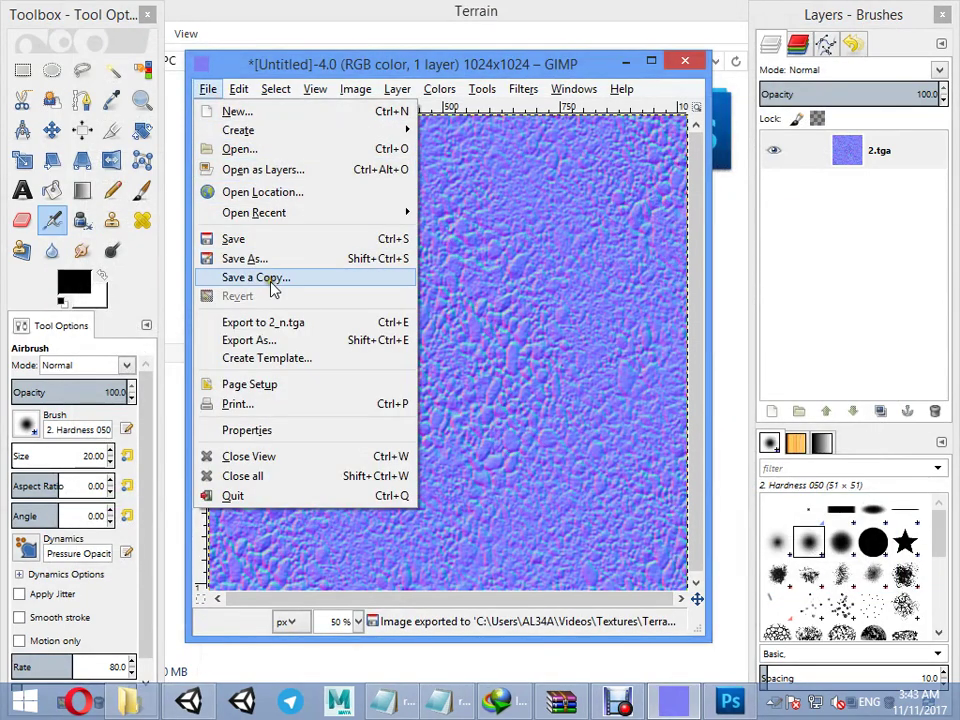
pyautogui.click(278, 150)
pyautogui.doubleClick(225, 193)
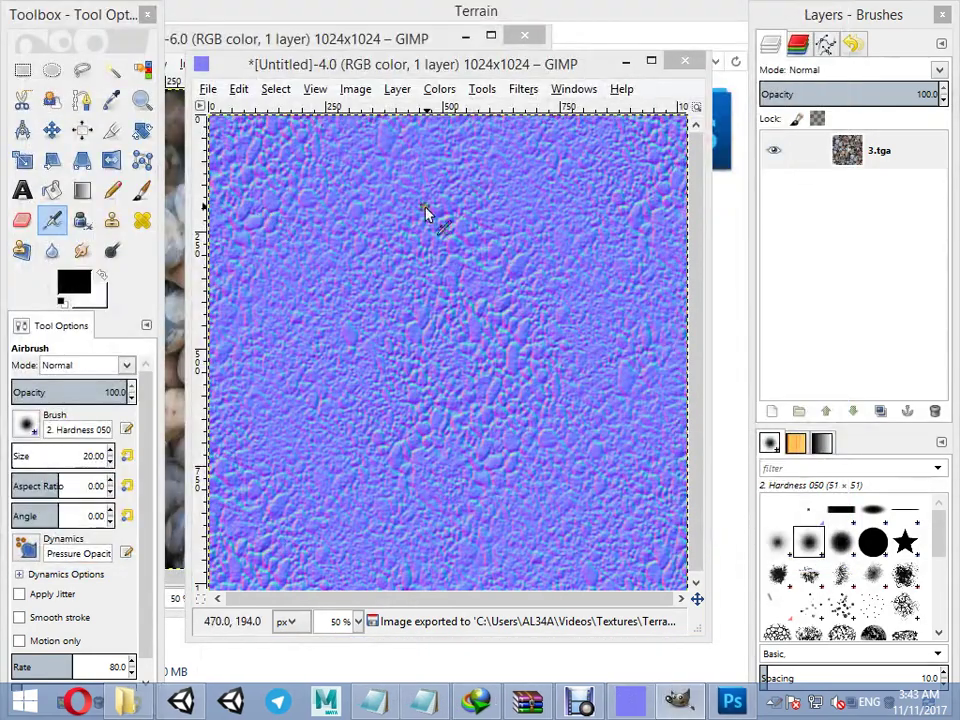
pyautogui.click(684, 61)
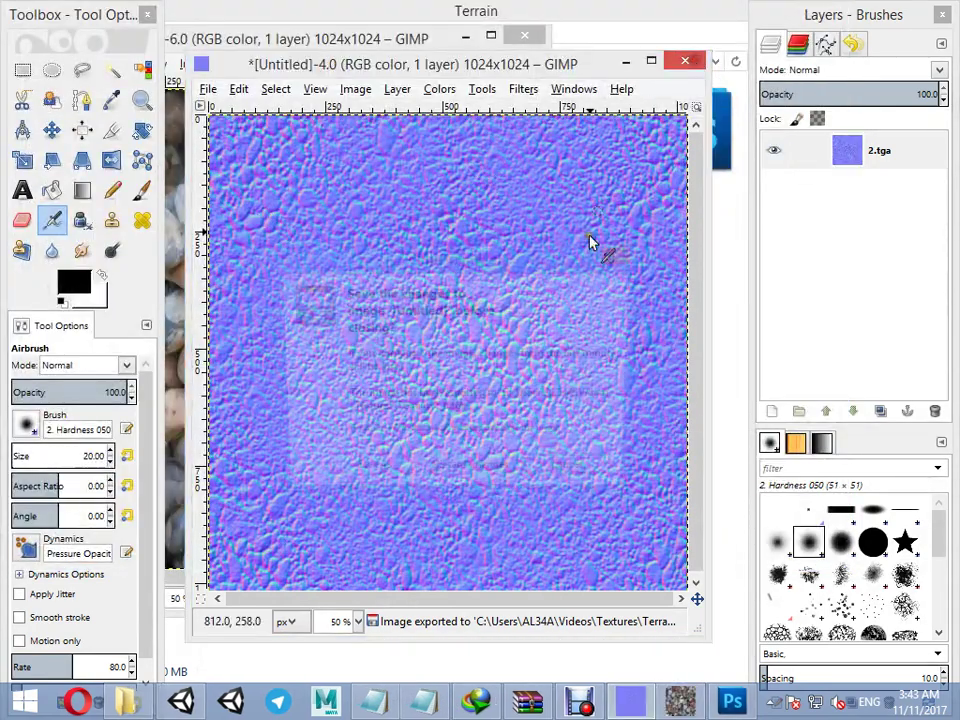
pyautogui.click(468, 474)
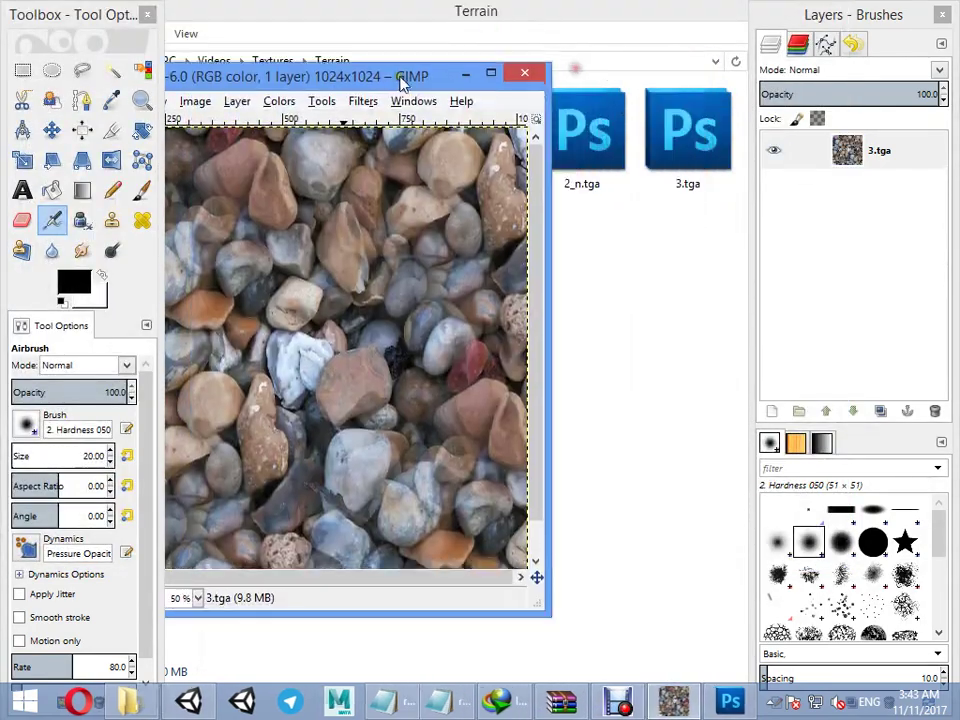
# Start the Normalmap filter on 3.tga and inspect its relief at an angle in the 3D preview
pyautogui.moveTo(401, 86); pyautogui.dragTo(621, 43)
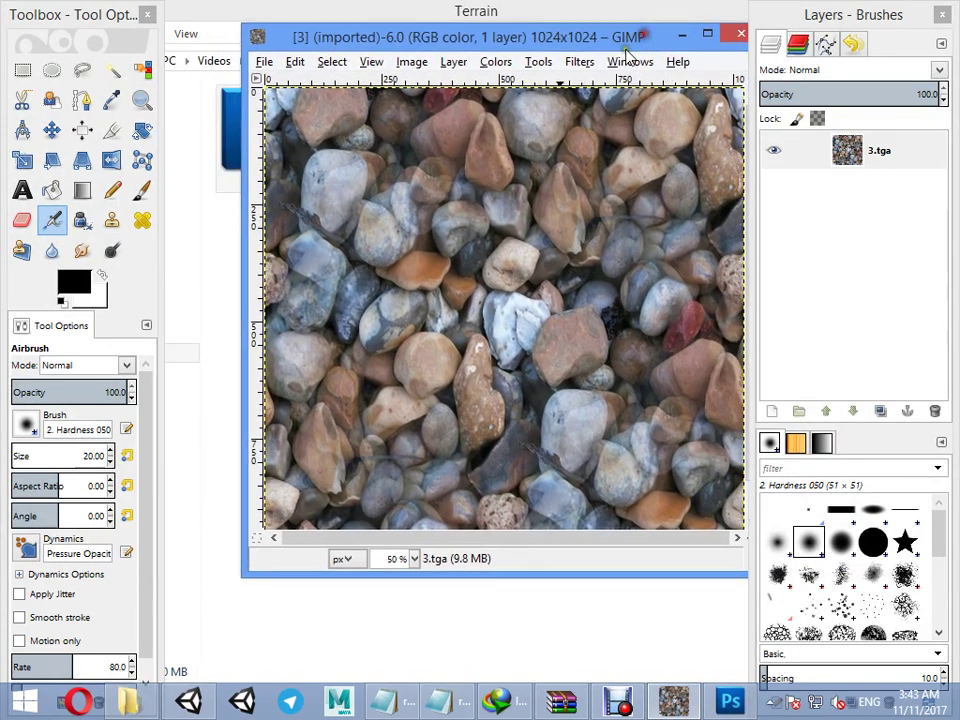
pyautogui.click(579, 62)
pyautogui.moveTo(677, 347)
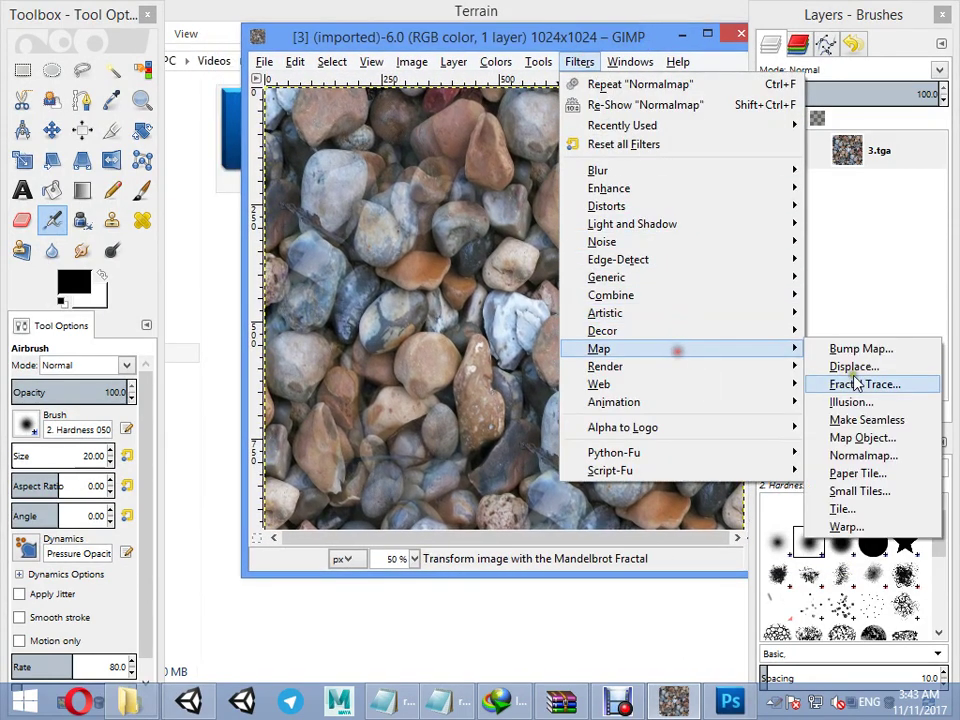
pyautogui.click(862, 455)
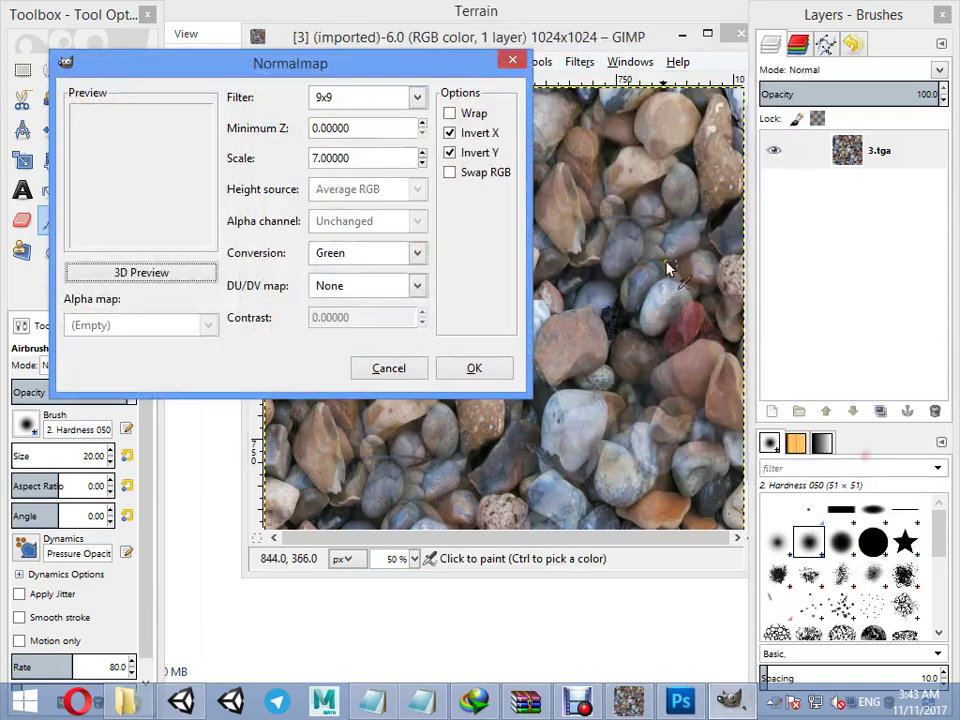
pyautogui.click(195, 278)
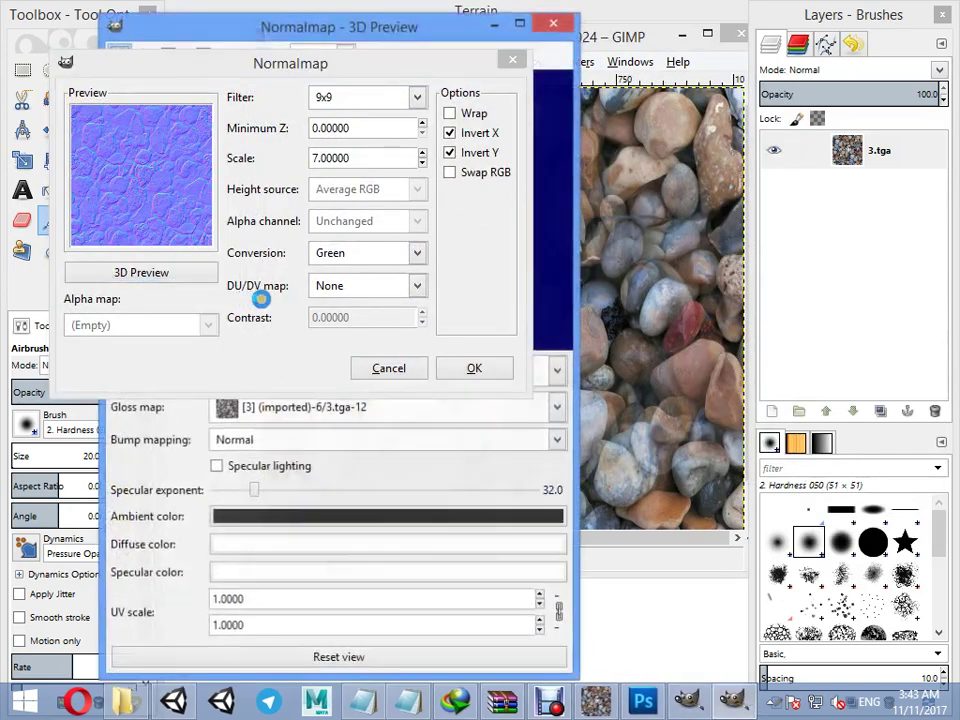
pyautogui.moveTo(376, 70); pyautogui.dragTo(885, 121)
pyautogui.moveTo(399, 261); pyautogui.dragTo(229, 30)
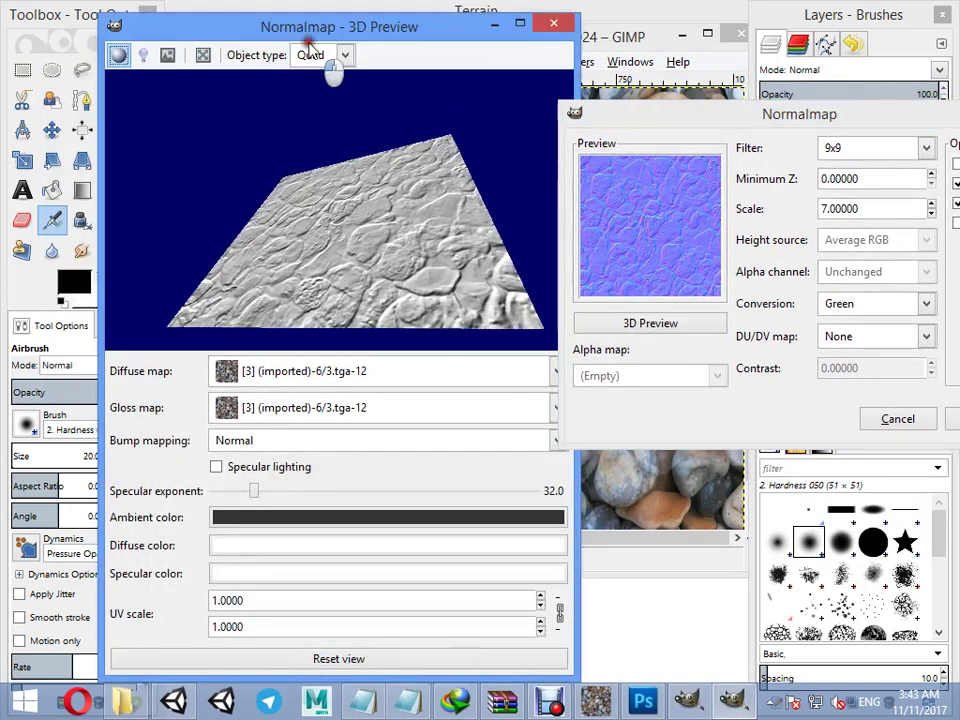
pyautogui.moveTo(847, 121); pyautogui.dragTo(724, 39)
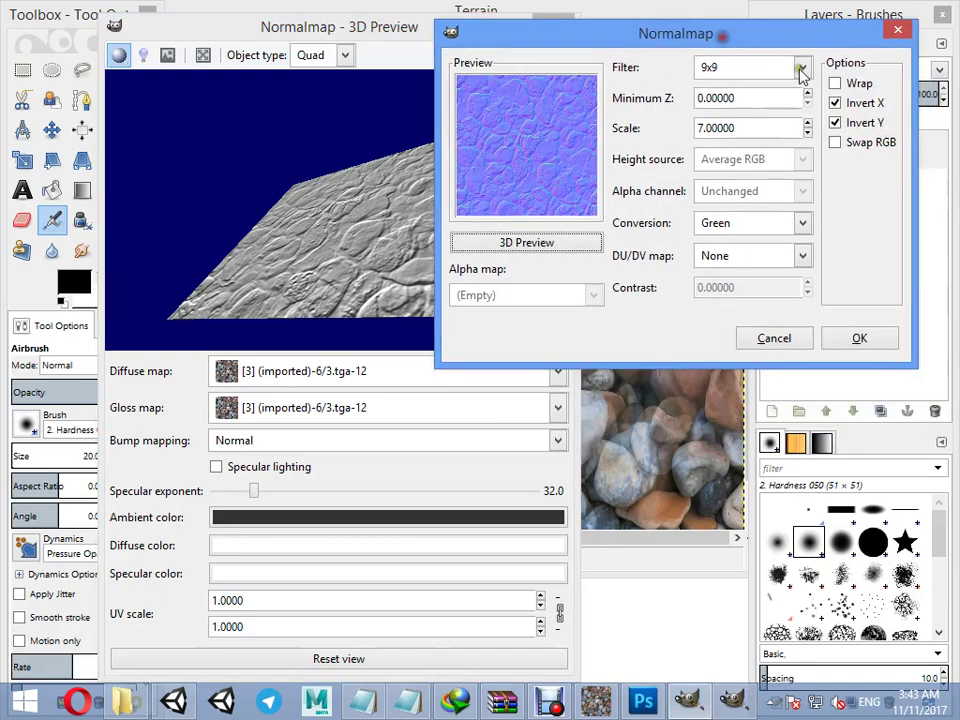
# Try the Wrap option, leave it off, and turn off Invert X and Invert Y
pyautogui.click(834, 85)
pyautogui.click(834, 84)
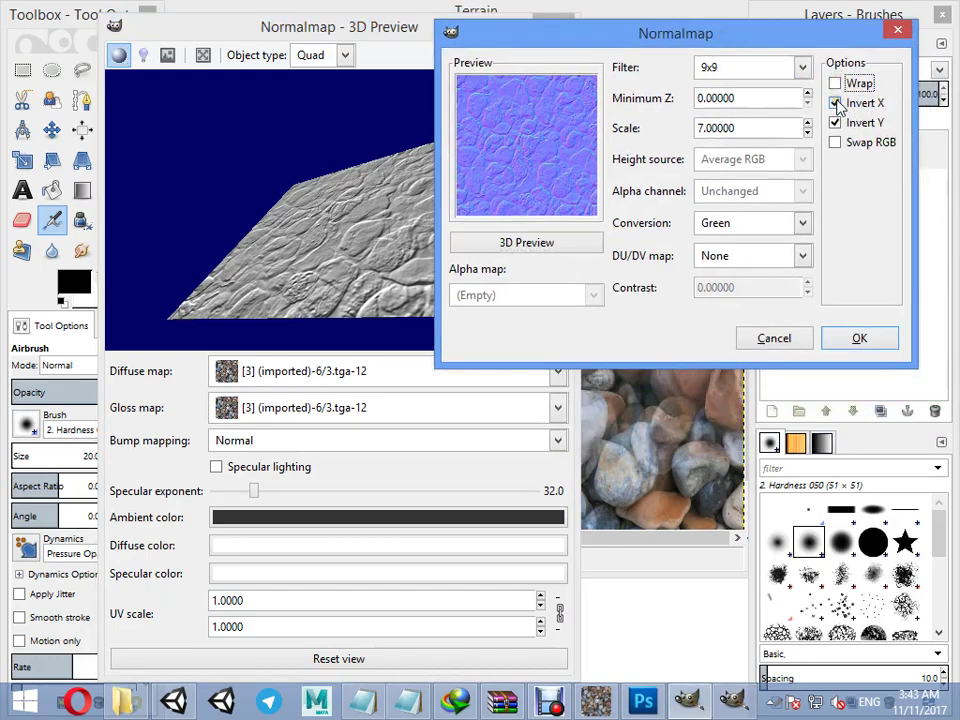
pyautogui.click(836, 104)
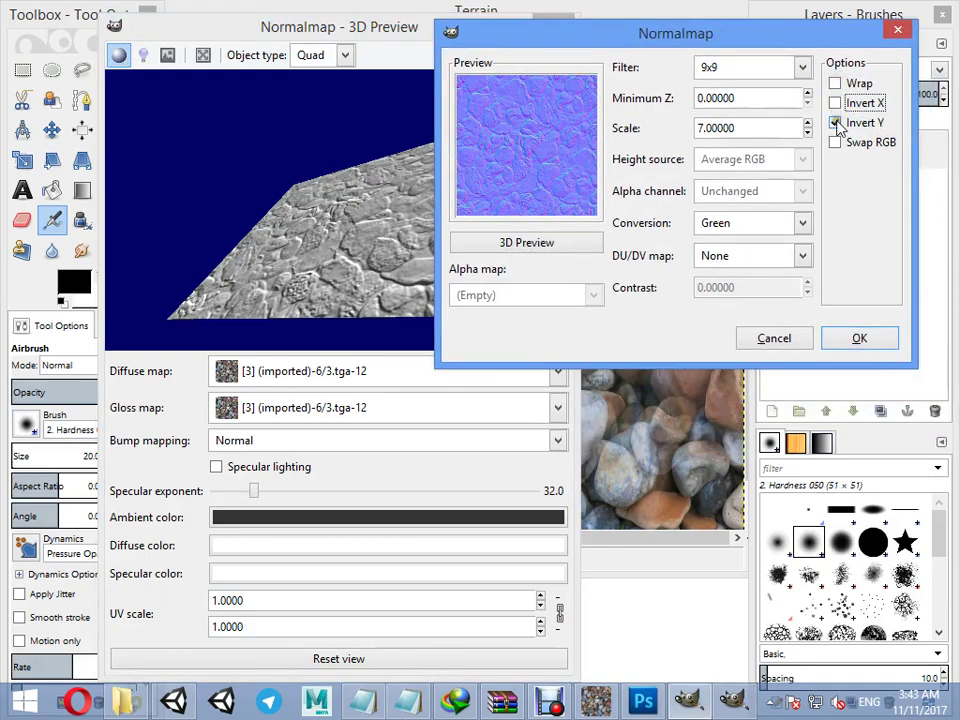
pyautogui.click(836, 123)
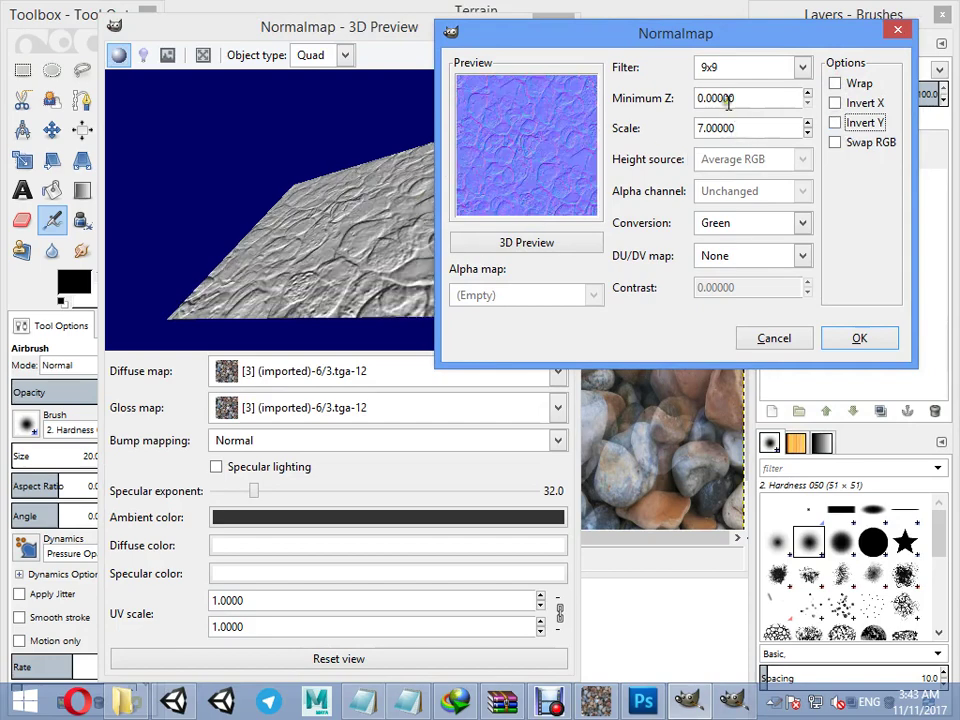
# Try a normal map scale of 20 in the 3D preview, settle on 10, and apply the filter to 3.tga
pyautogui.doubleClick(762, 131)
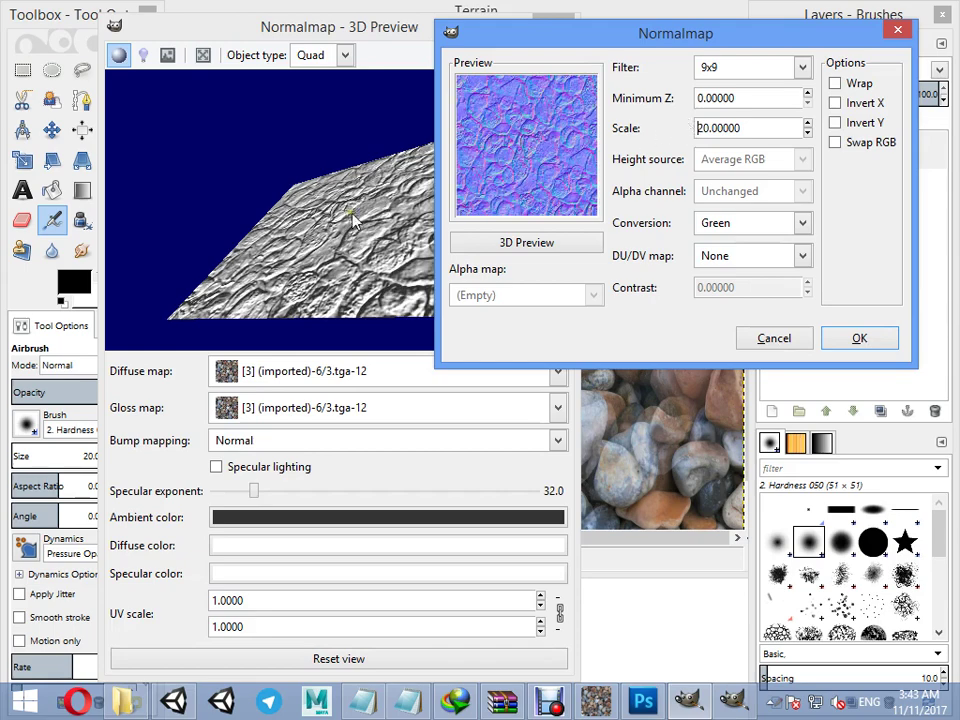
pyautogui.moveTo(264, 160); pyautogui.dragTo(310, 182)
pyautogui.moveTo(369, 273); pyautogui.dragTo(380, 265)
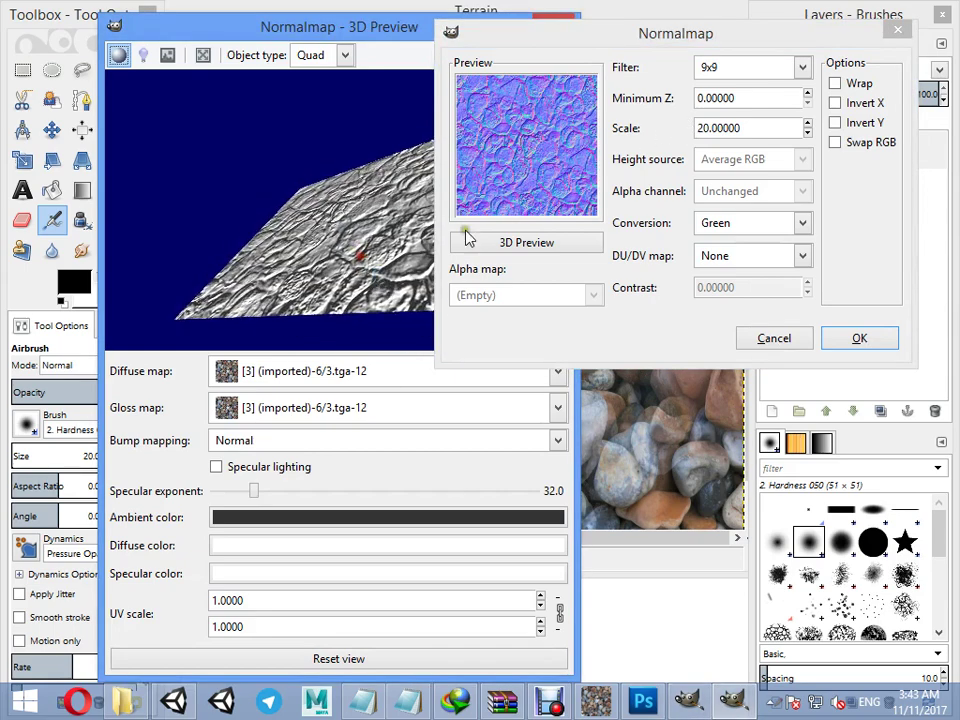
pyautogui.doubleClick(770, 136)
pyautogui.write('10')
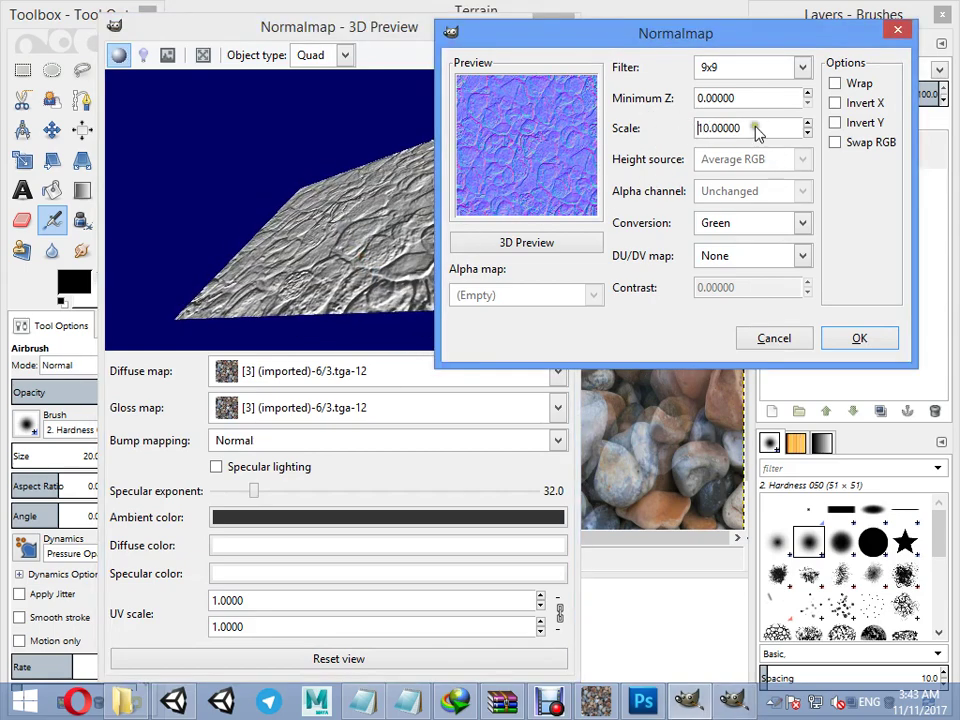
pyautogui.click(860, 338)
pyautogui.click(262, 63)
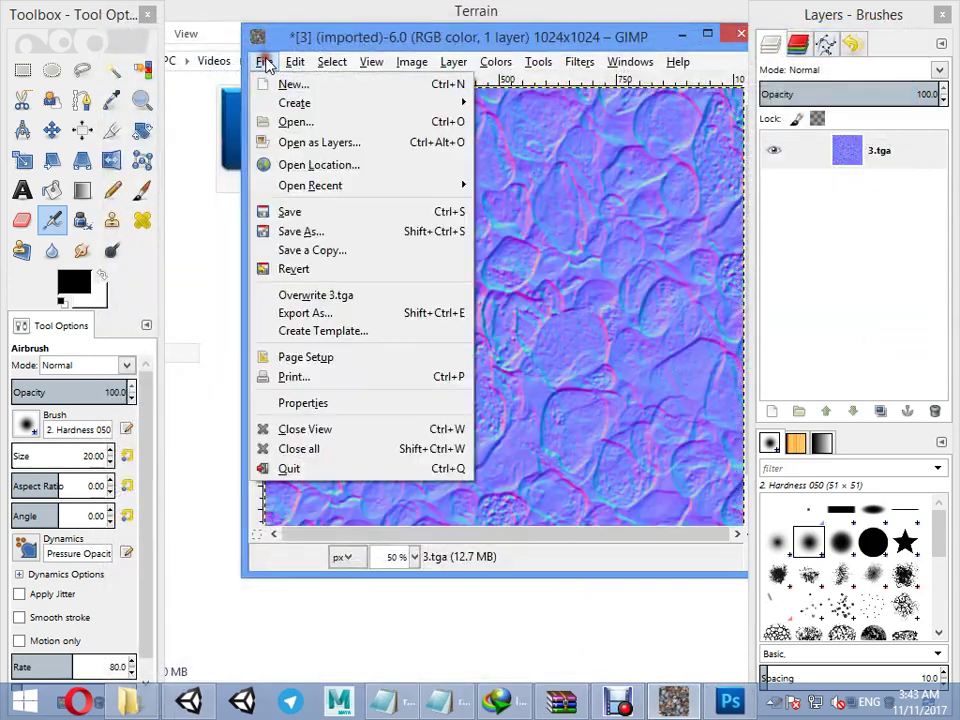
pyautogui.click(285, 80)
pyautogui.click(294, 62)
pyautogui.hotkey('ctrl', 'z')
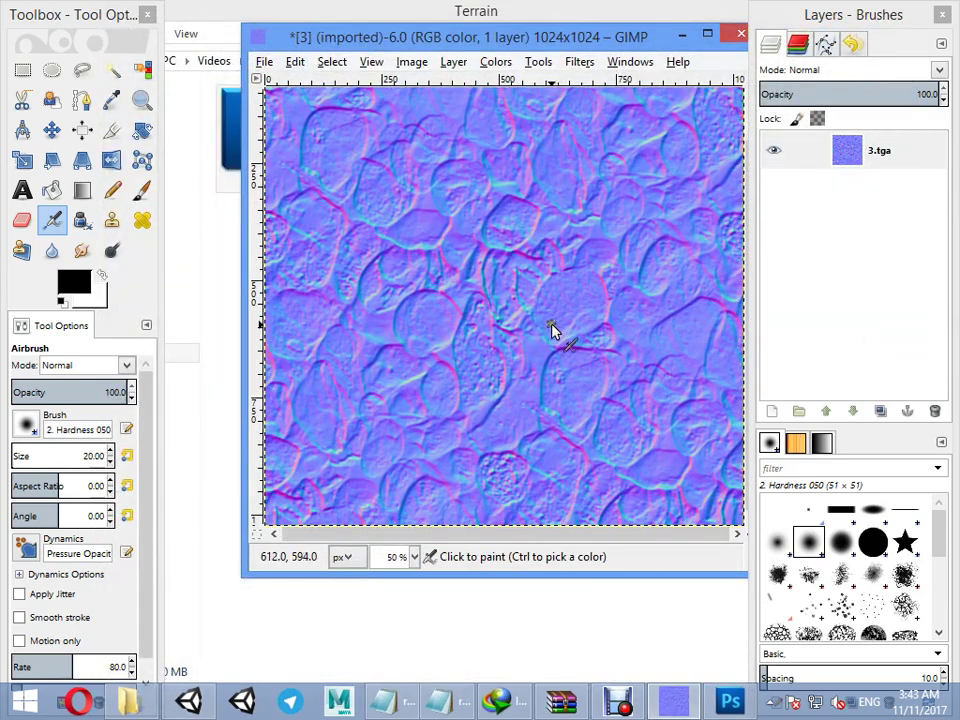
pyautogui.press('less')
pyautogui.press('less')
pyautogui.press('less')
pyautogui.press('less')
pyautogui.press('less')
pyautogui.press('>')
pyautogui.press('>')
pyautogui.press('>')
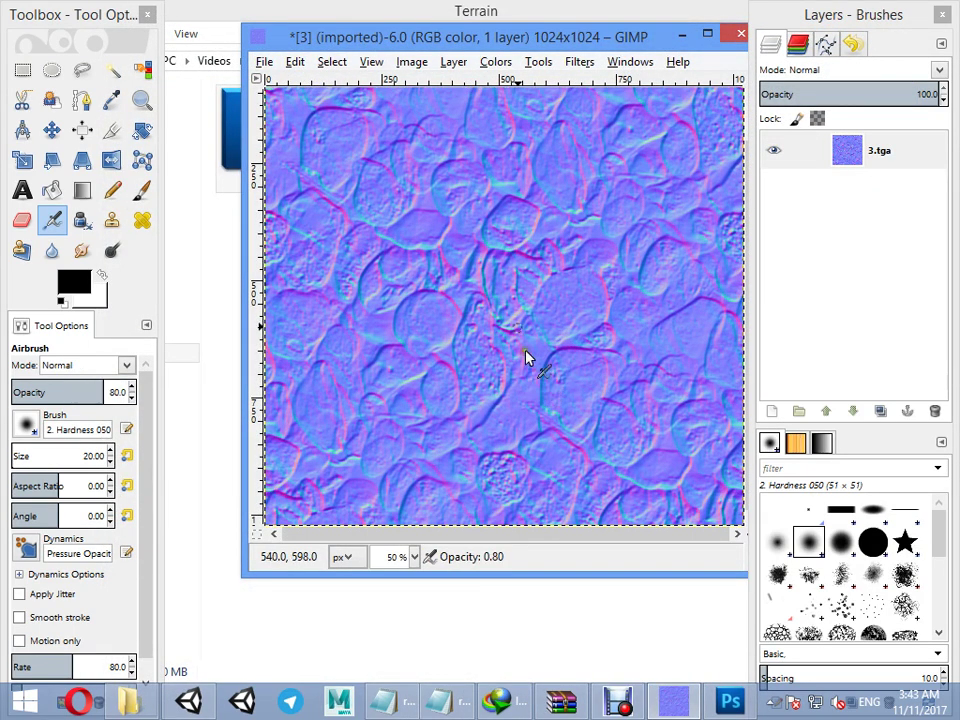
# Compare the normal map with the original pebble texture by undoing and redoing it, and finish with the normal map undone
pyautogui.hotkey('ctrl', 'z')
pyautogui.hotkey('ctrl', 'y')
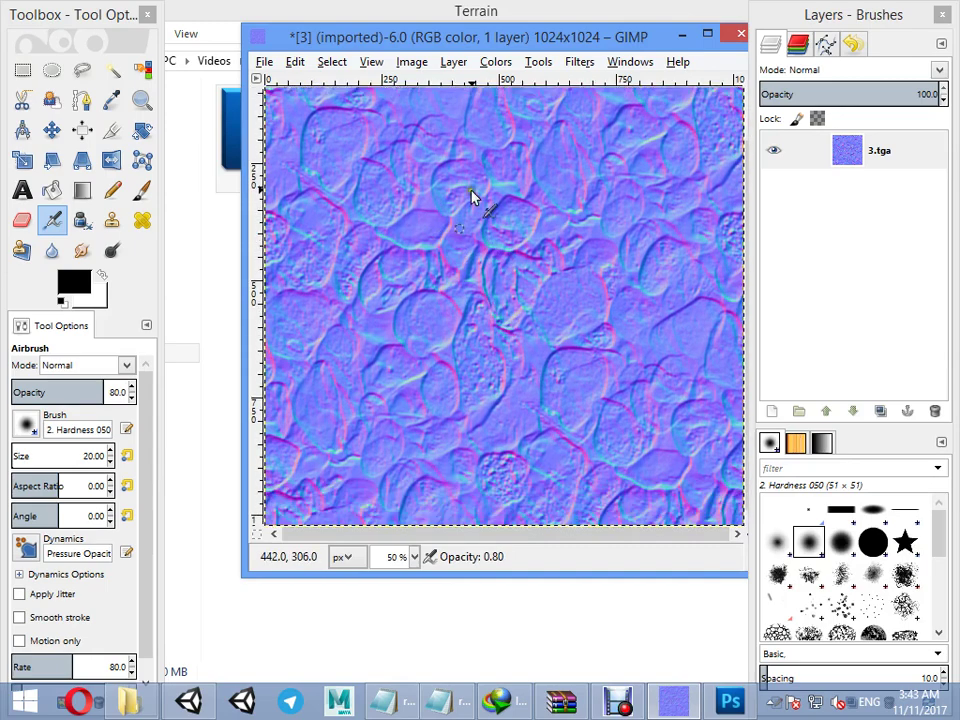
pyautogui.hotkey('ctrl', 'z')
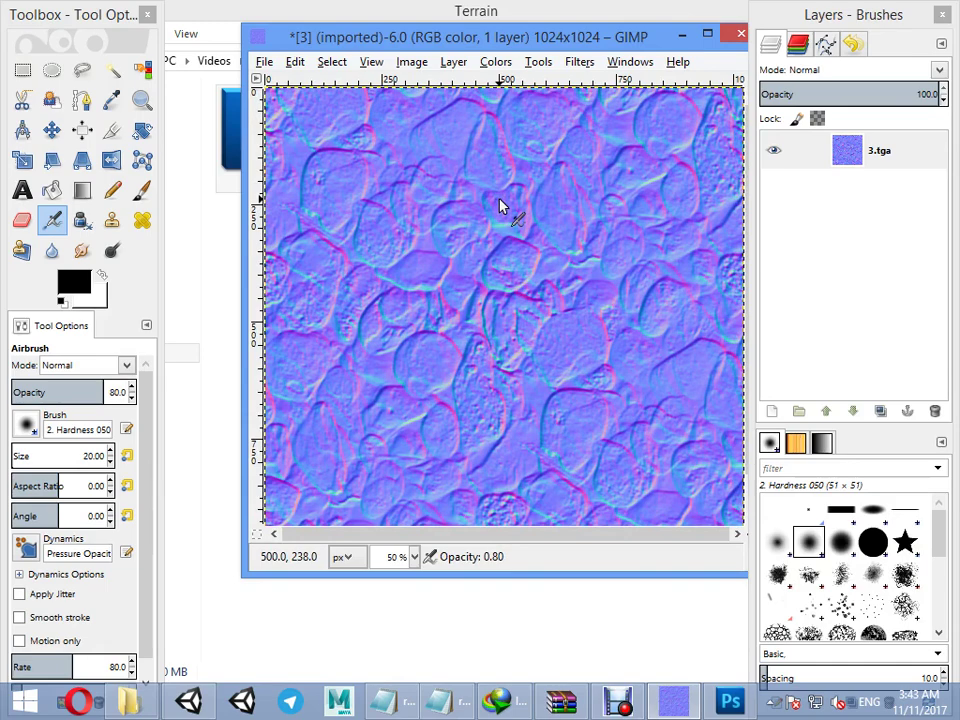
pyautogui.hotkey('ctrl', 'z')
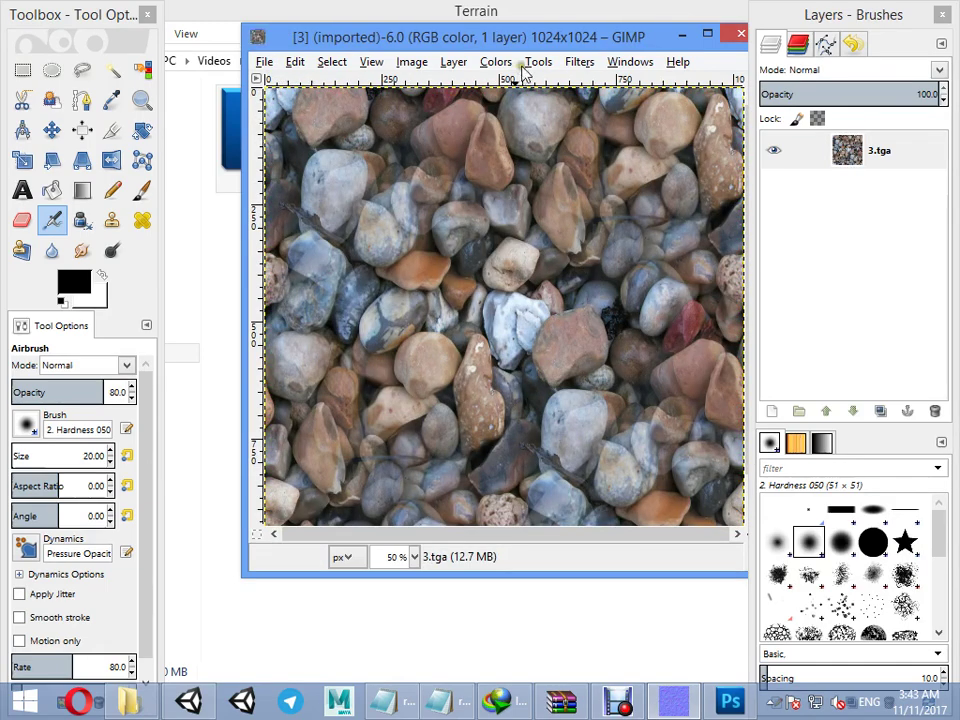
# Reapply the Normalmap filter to 3.tga with Invert X and Invert Y turned on
pyautogui.click(538, 61)
pyautogui.moveTo(636, 347)
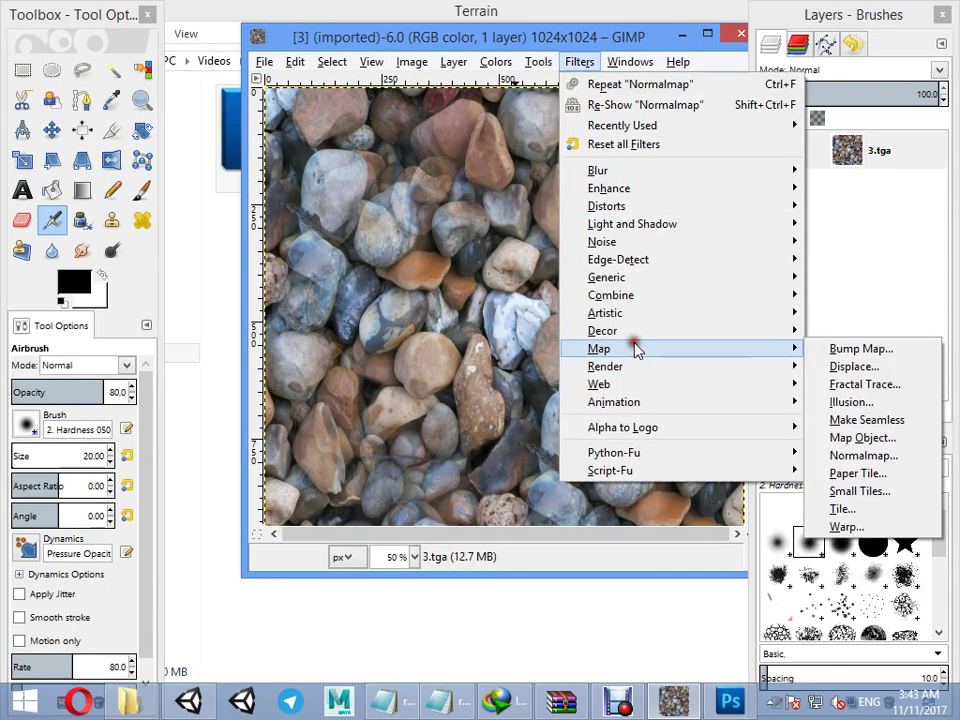
pyautogui.click(866, 455)
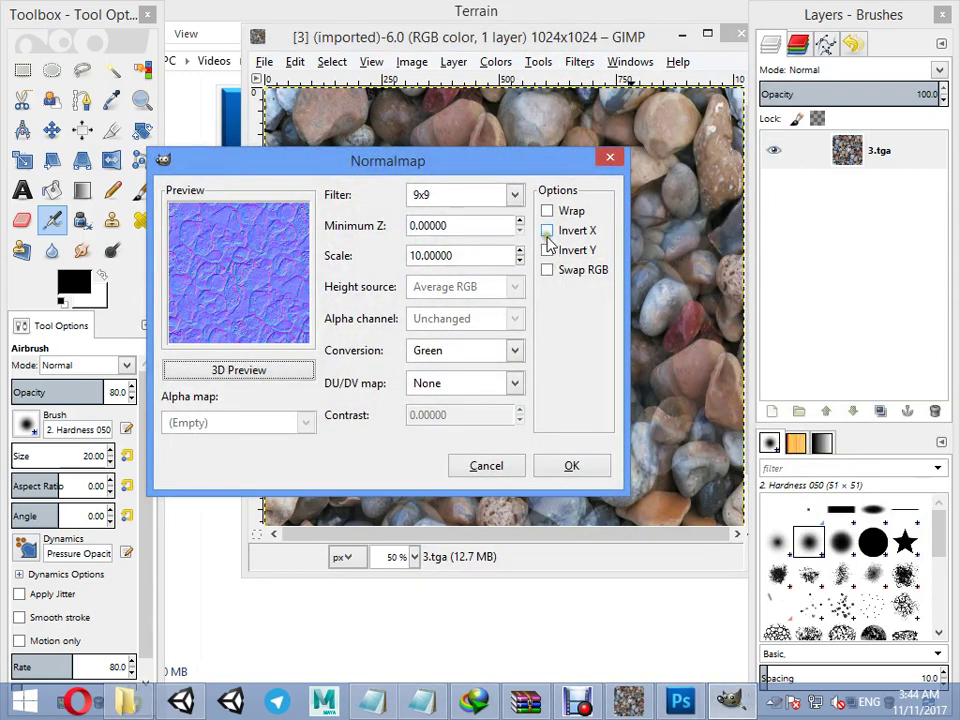
pyautogui.click(550, 231)
pyautogui.click(562, 250)
pyautogui.click(552, 466)
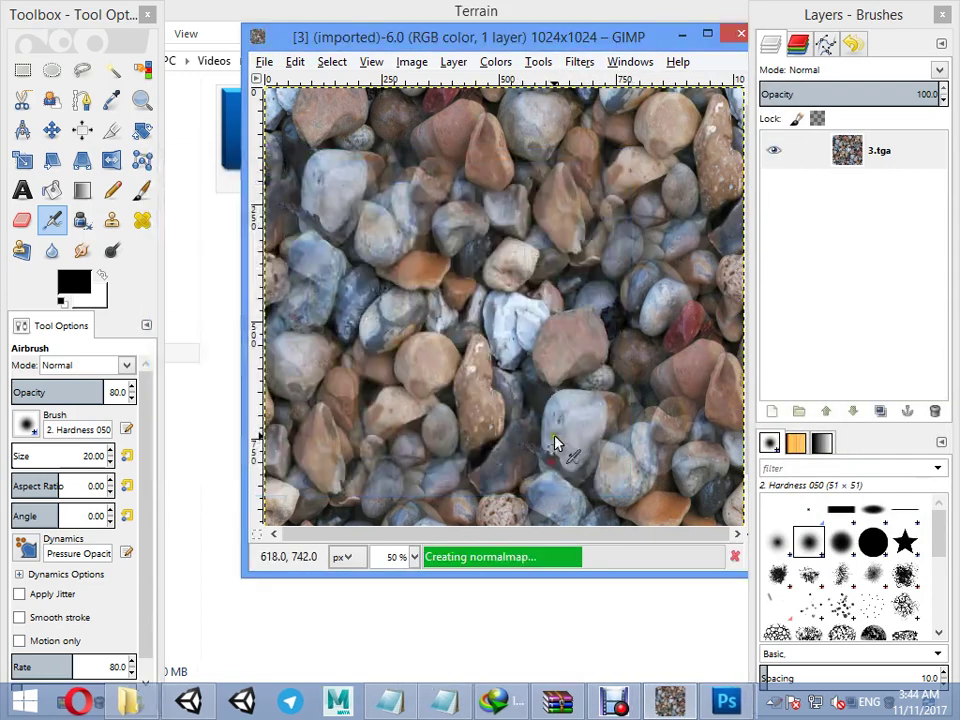
# Export the pebble normal map to the Terrain folder as 3_n.tga using the default TGA options
pyautogui.click(264, 61)
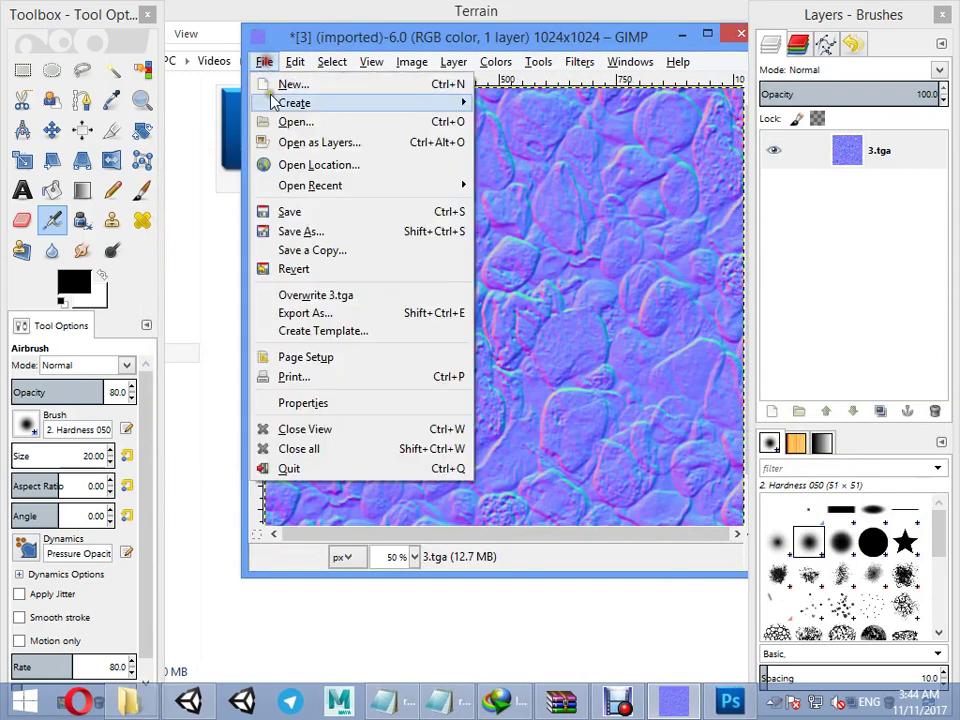
pyautogui.click(305, 312)
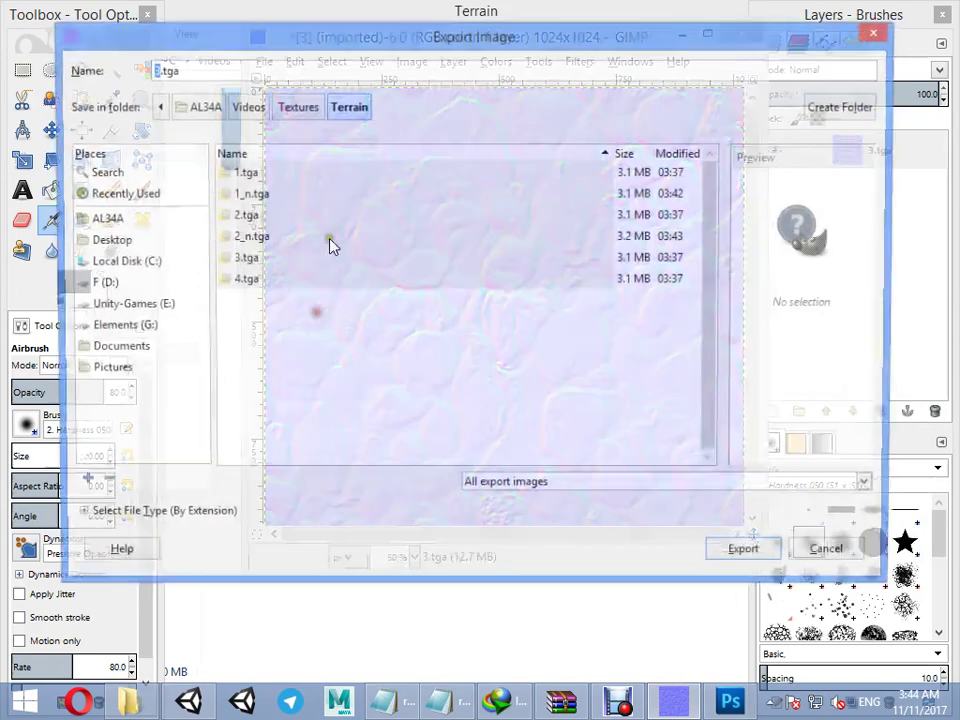
pyautogui.click(252, 262)
pyautogui.click(176, 70)
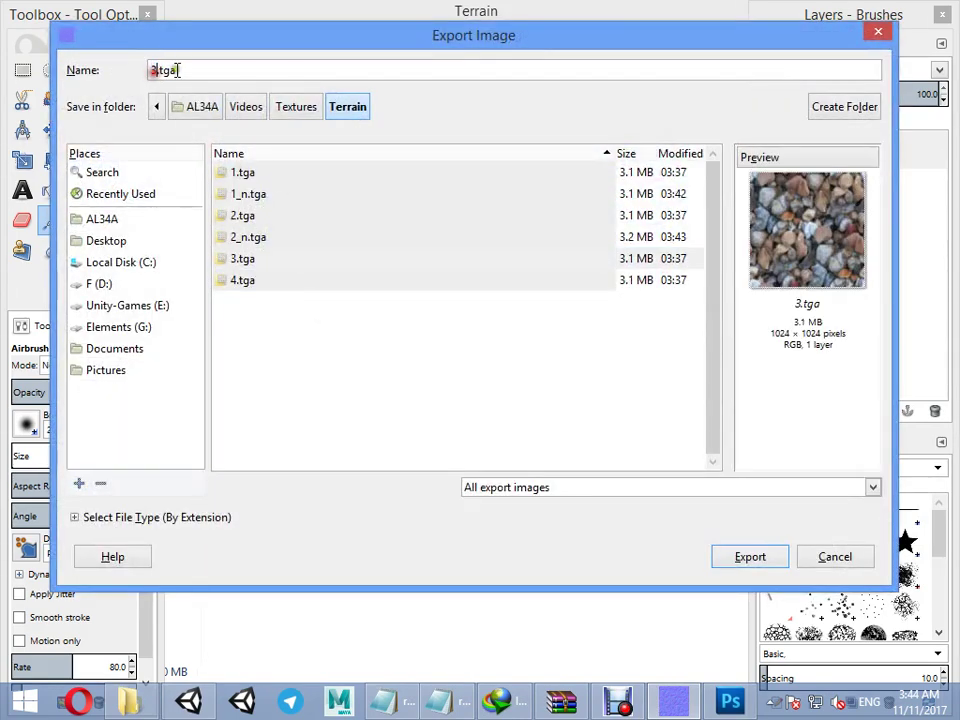
pyautogui.write('_n')
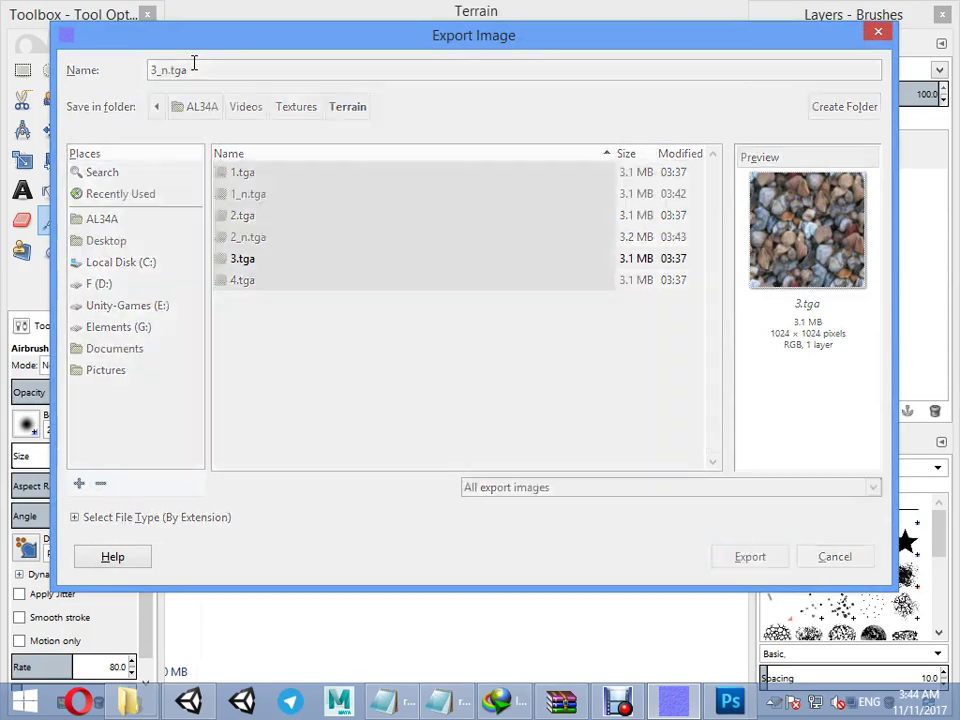
pyautogui.press('Return')
pyautogui.click(500, 426)
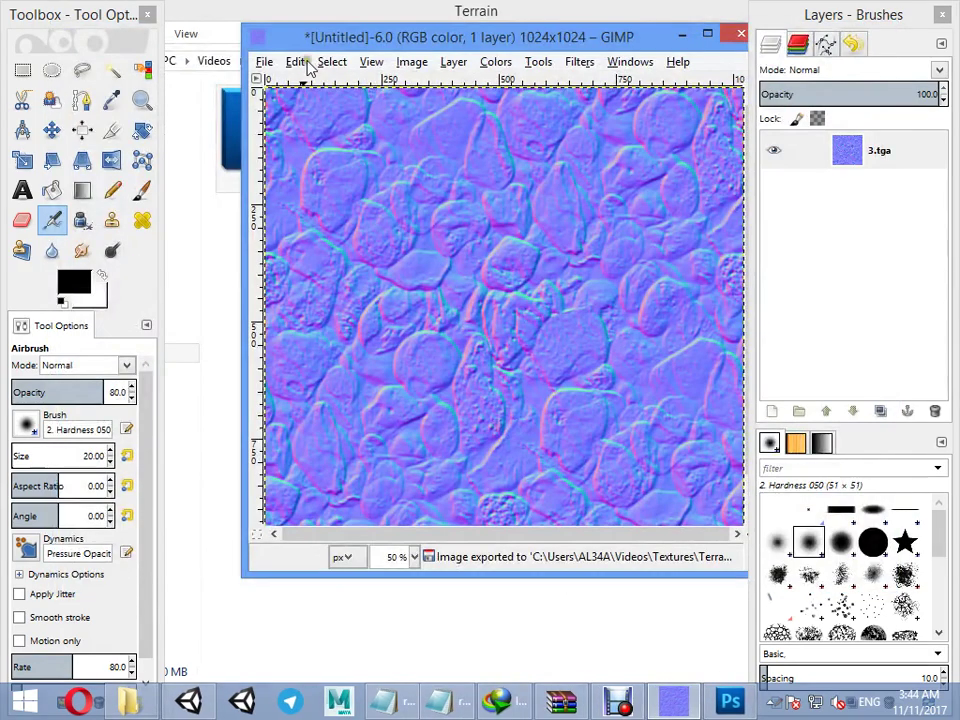
# Open 4.tga from the Terrain folder and close the exported pebble normal map image, discarding its changes
pyautogui.click(264, 62)
pyautogui.click(295, 121)
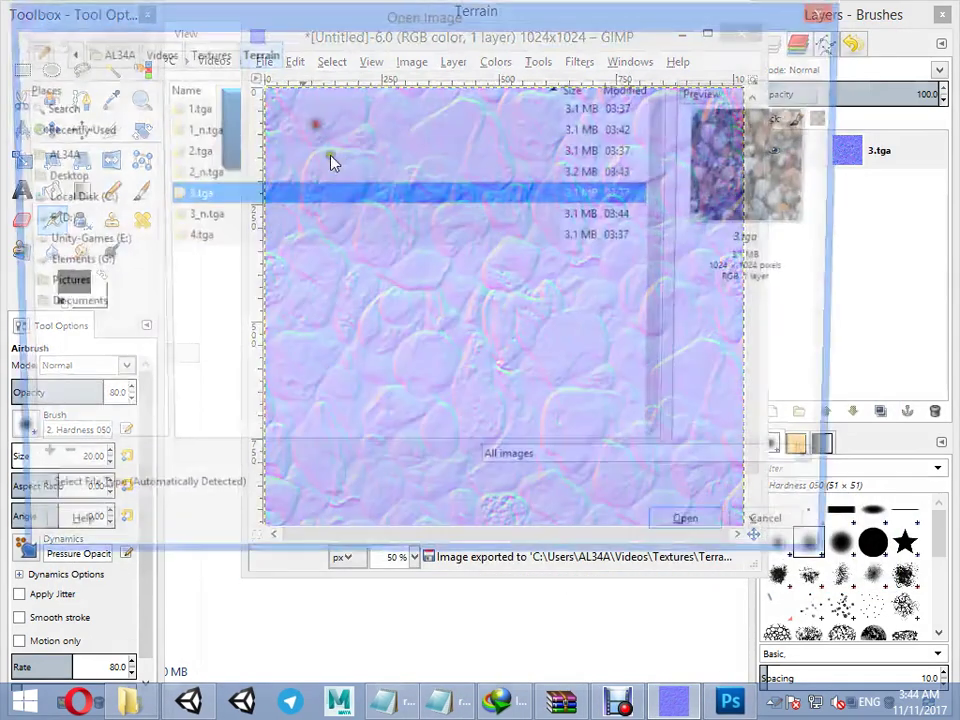
pyautogui.click(209, 238)
pyautogui.doubleClick(210, 240)
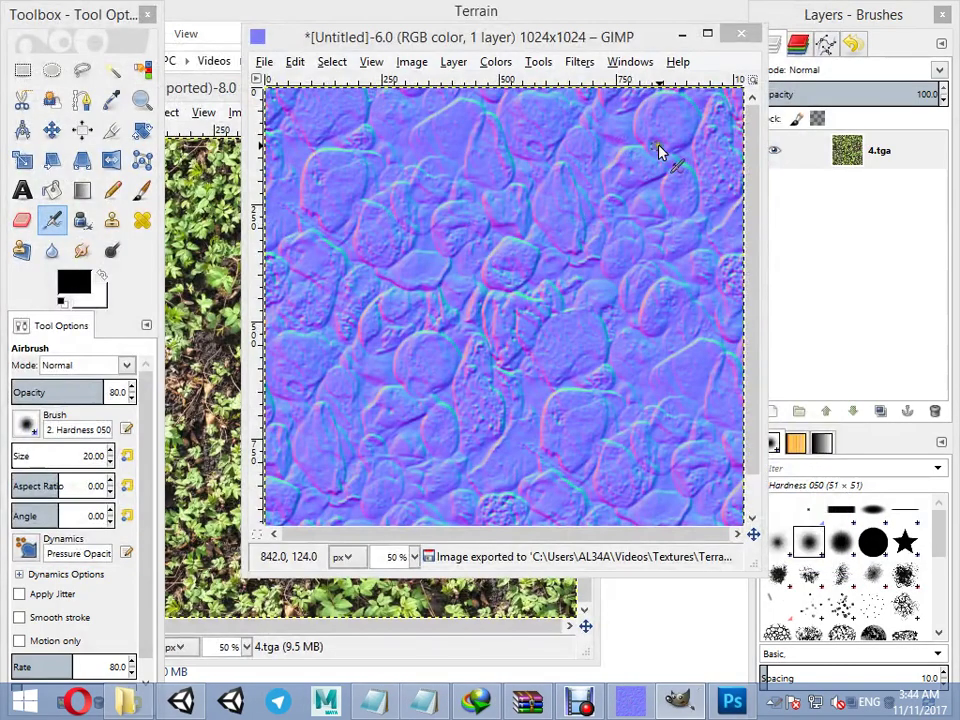
pyautogui.click(740, 33)
pyautogui.hotkey('ctrl', 'd')
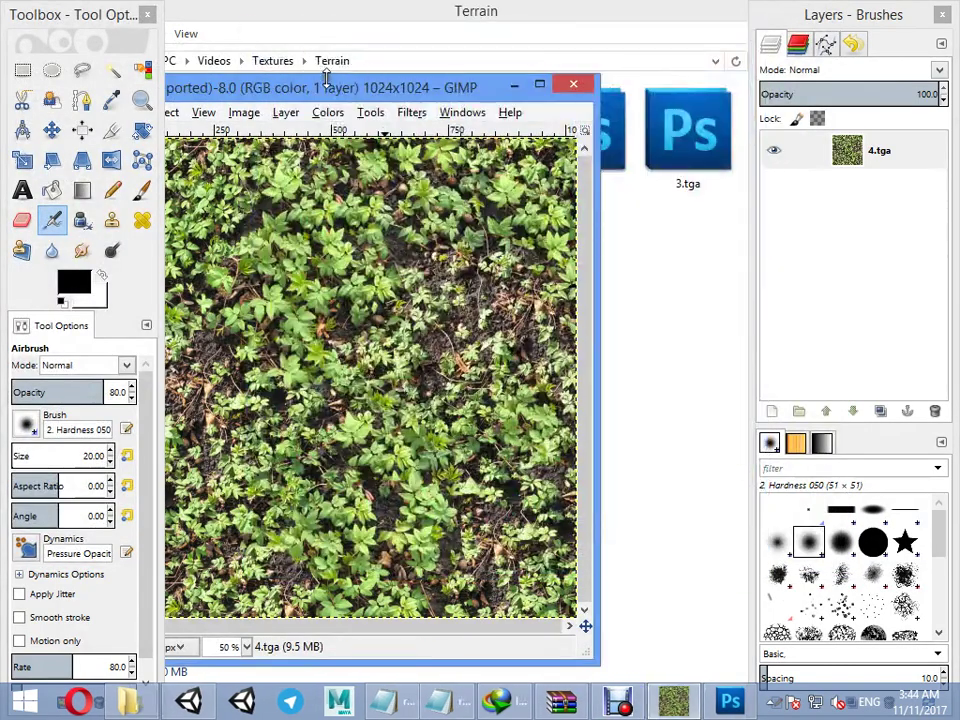
# Apply the Normalmap filter to 4.tga with the scale set to 7, keeping Invert X and Invert Y on
pyautogui.click(411, 112)
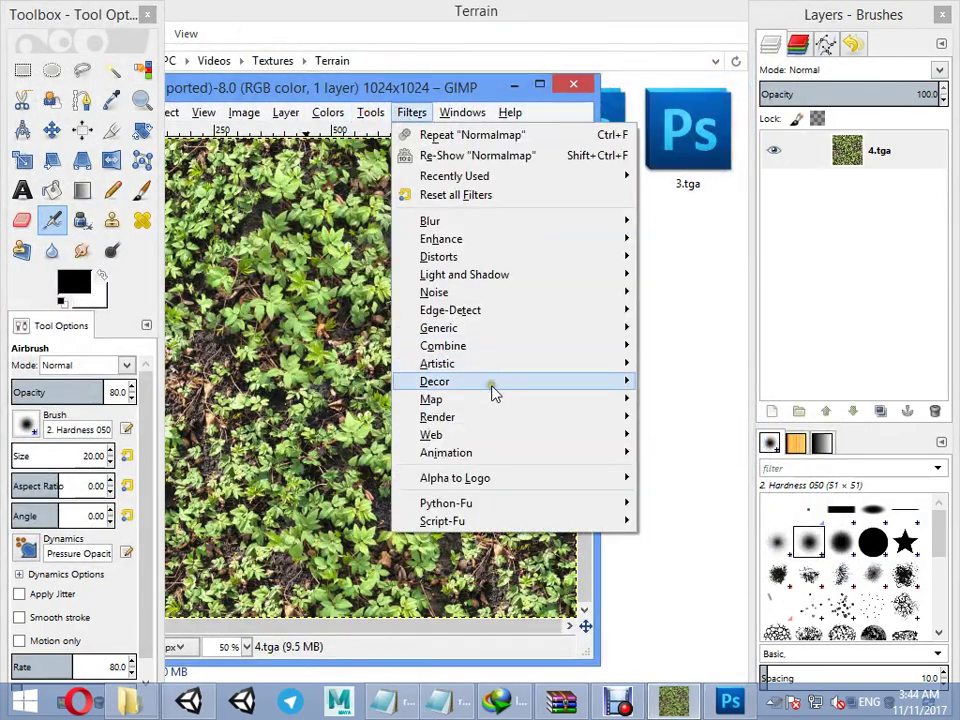
pyautogui.moveTo(485, 399)
pyautogui.click(703, 507)
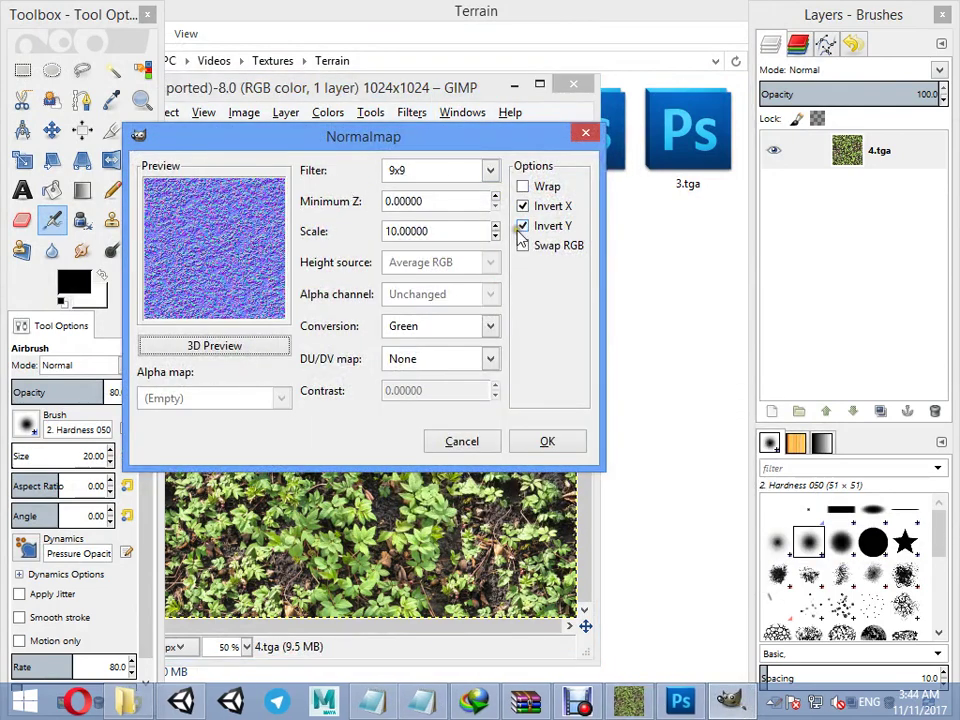
pyautogui.doubleClick(425, 231)
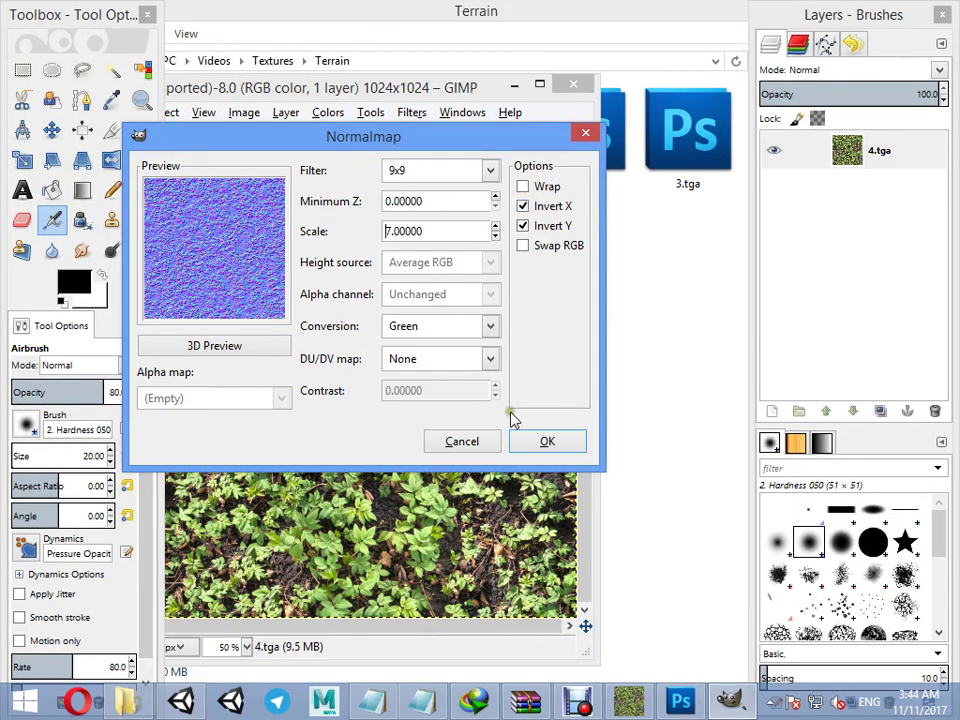
pyautogui.click(543, 441)
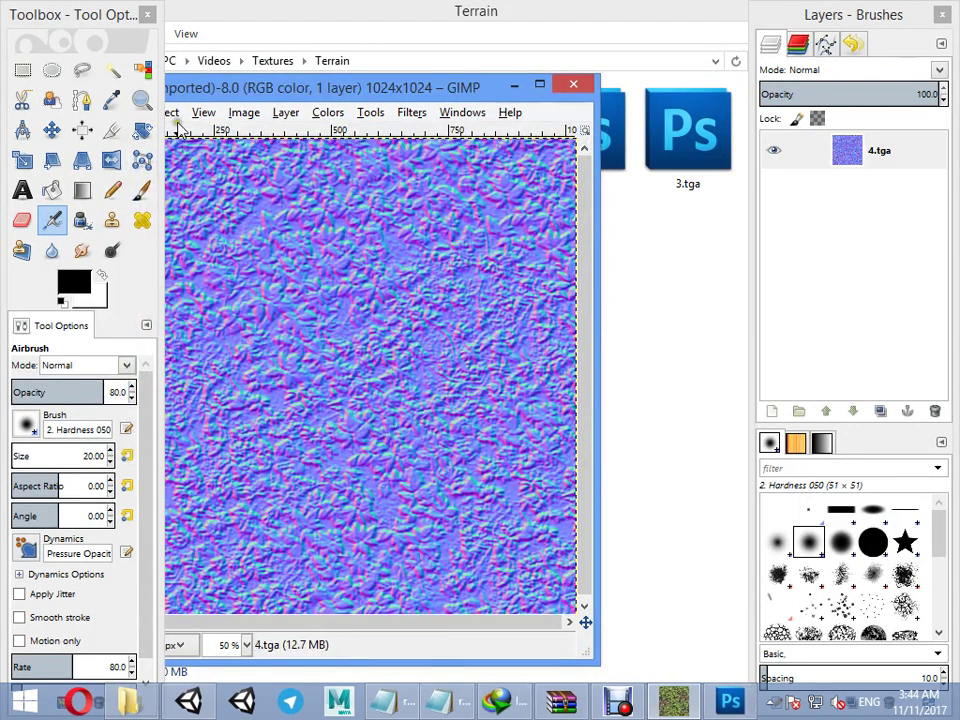
# Export the foliage normal map to the Terrain folder as 4_n.tga with RLE compression and a bottom left origin
pyautogui.click(203, 112)
pyautogui.moveTo(365, 97); pyautogui.dragTo(471, 99)
pyautogui.click(292, 115)
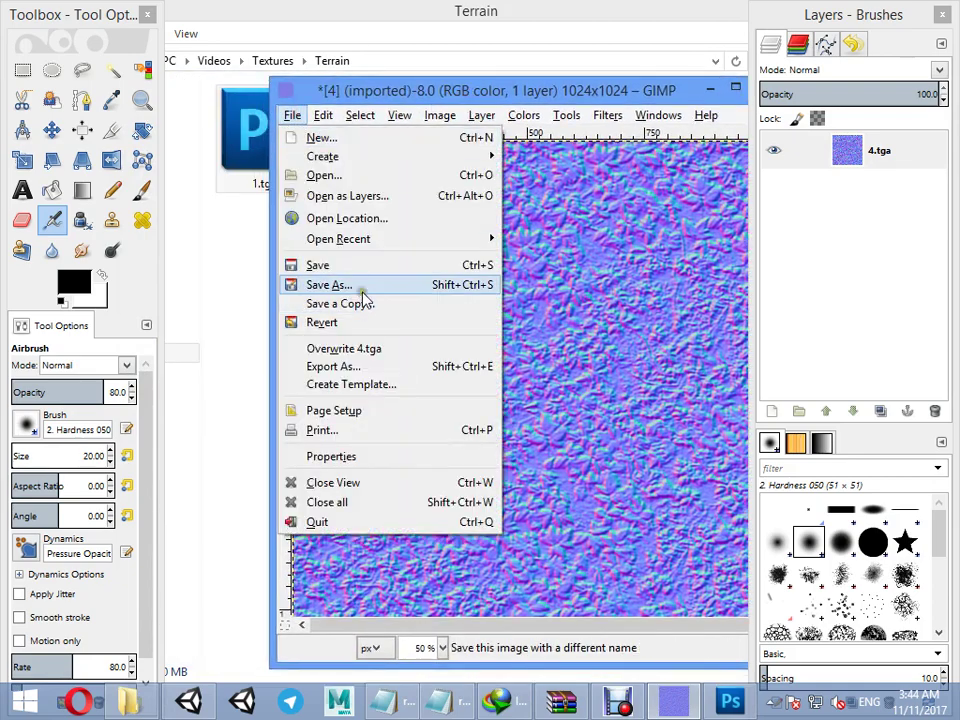
pyautogui.click(335, 366)
pyautogui.click(250, 304)
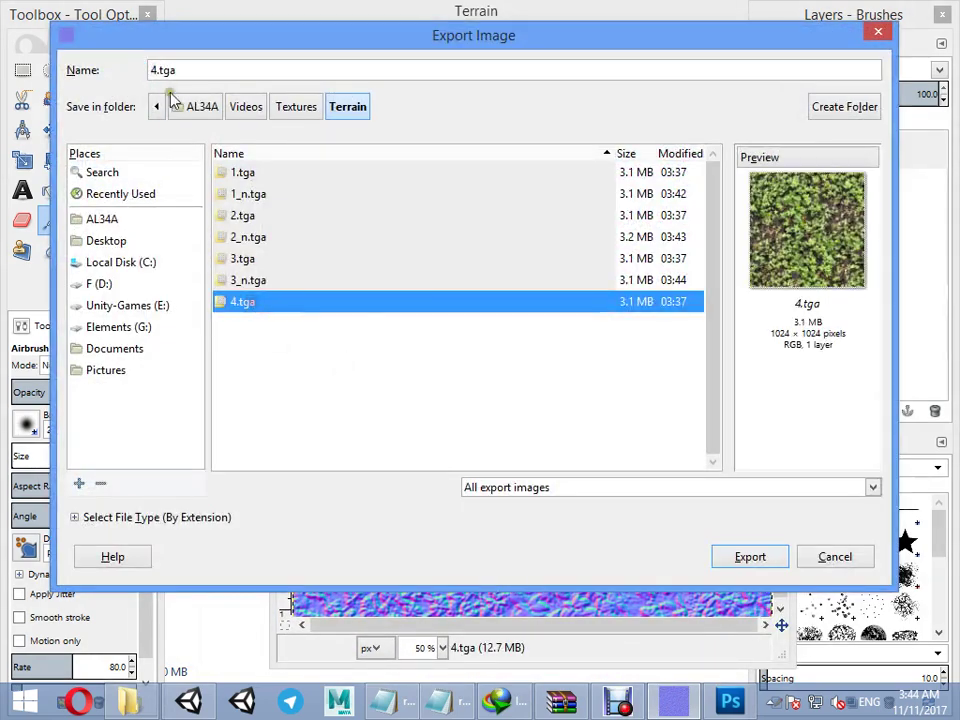
pyautogui.click(240, 280)
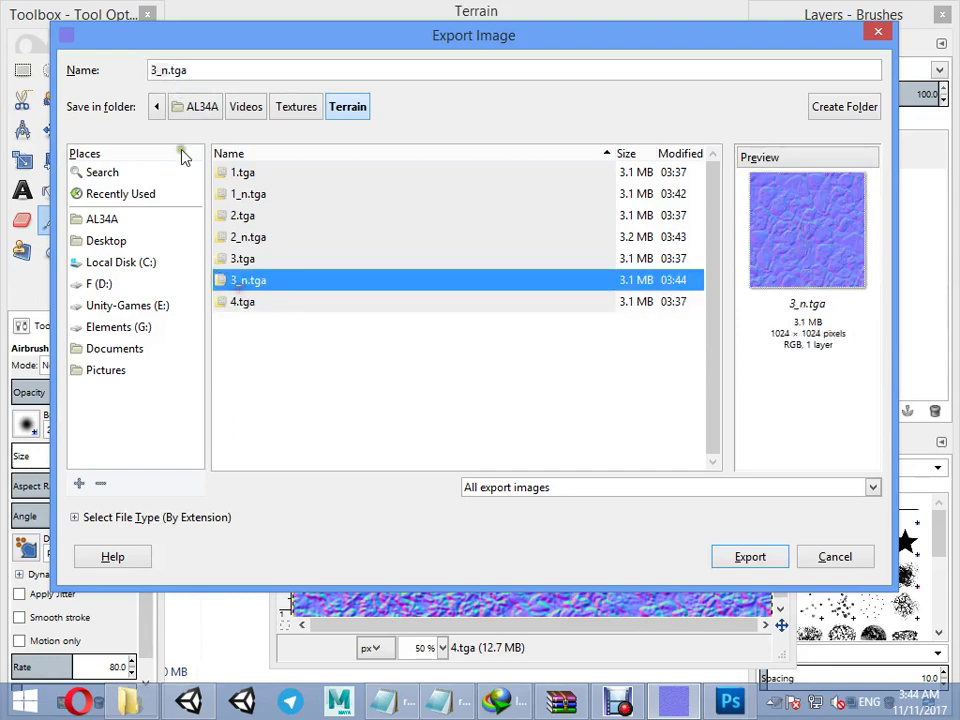
pyautogui.click(244, 304)
pyautogui.click(158, 71)
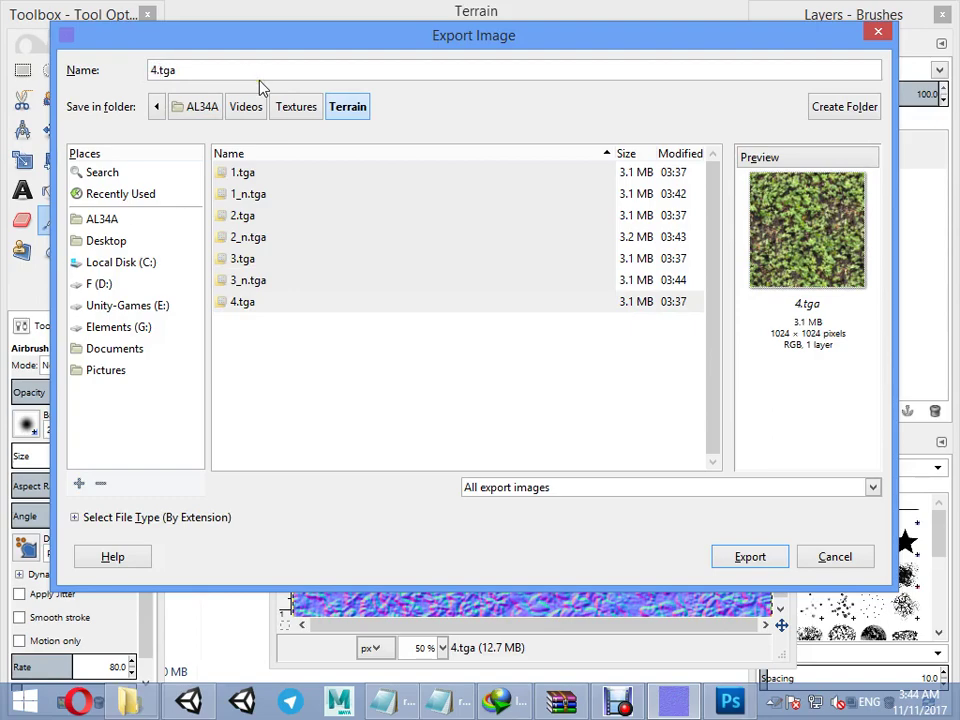
pyautogui.write('_n')
pyautogui.press('Return')
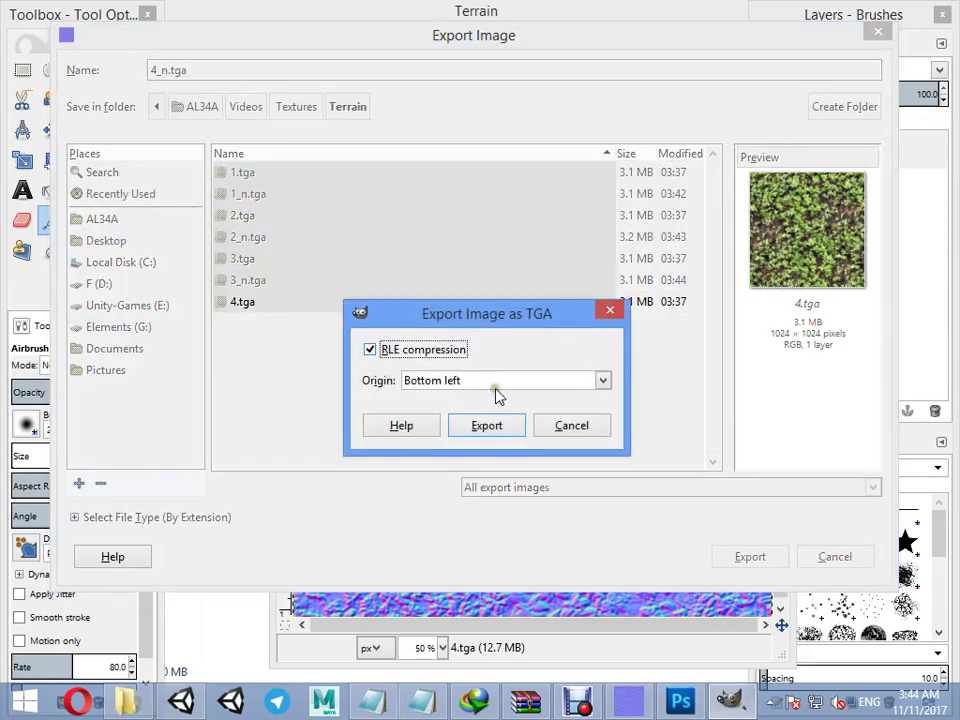
pyautogui.click(487, 422)
# Open 1.tga from the Terrain folder and close the exported foliage normal map image, discarding its changes
pyautogui.moveTo(440, 100); pyautogui.dragTo(363, 79)
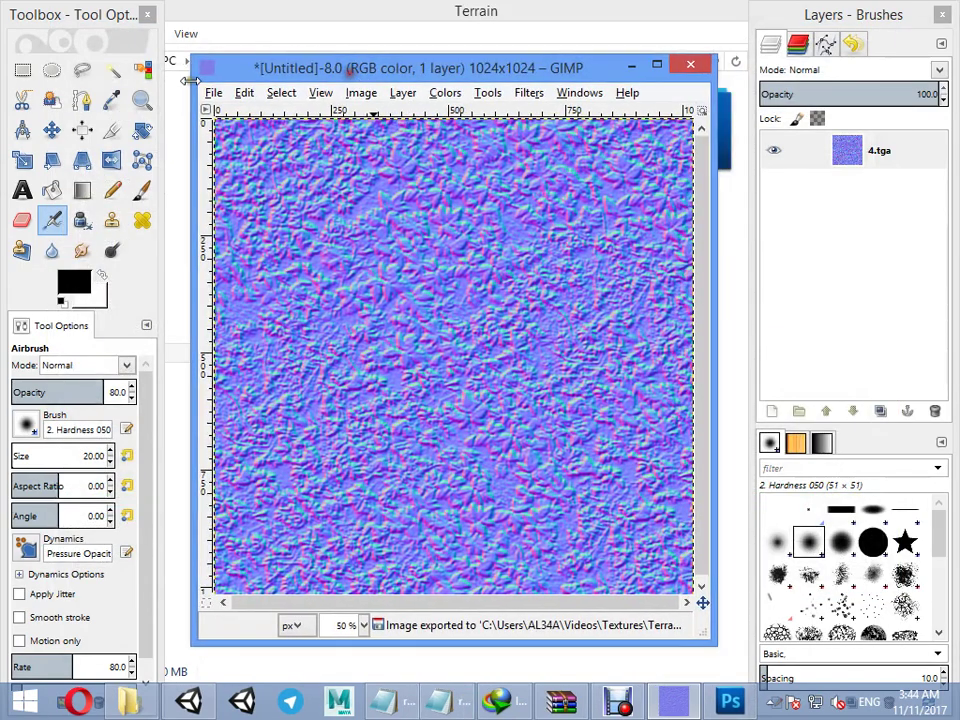
pyautogui.click(214, 92)
pyautogui.click(238, 153)
pyautogui.click(202, 108)
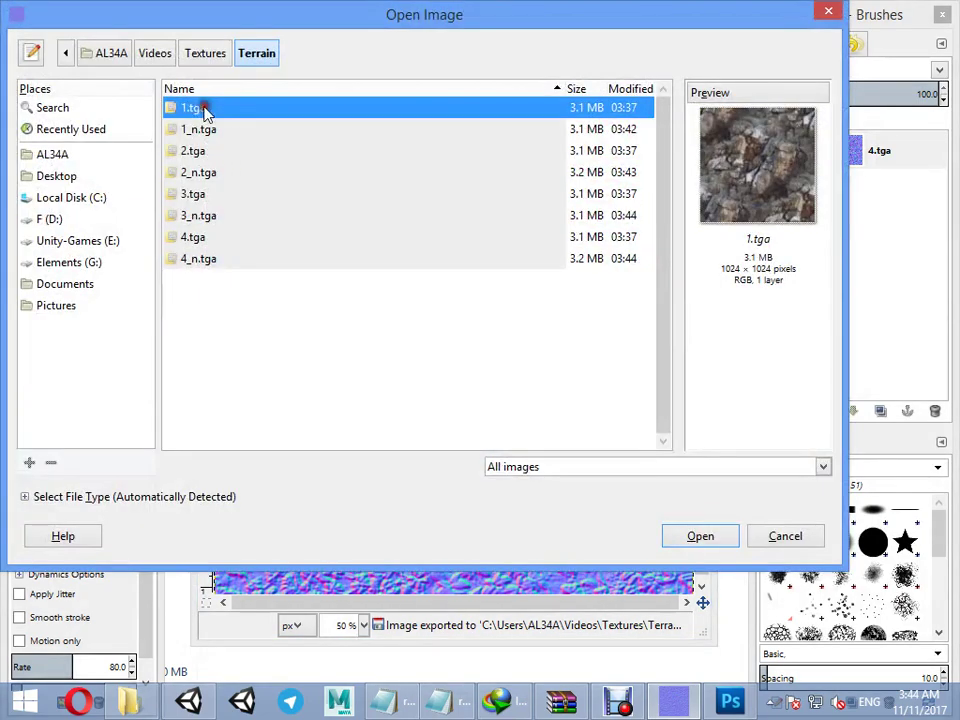
pyautogui.doubleClick(193, 108)
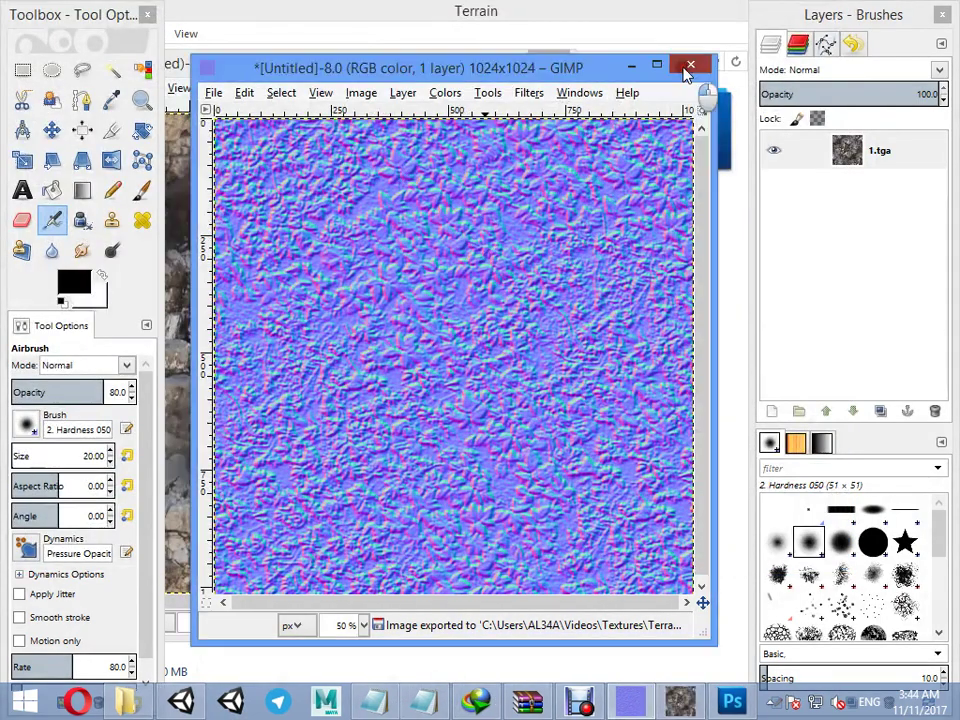
pyautogui.click(689, 64)
pyautogui.click(476, 480)
# Apply the Make Seamless filter to the rock texture 1.tga and move its image window fully into view
pyautogui.click(387, 88)
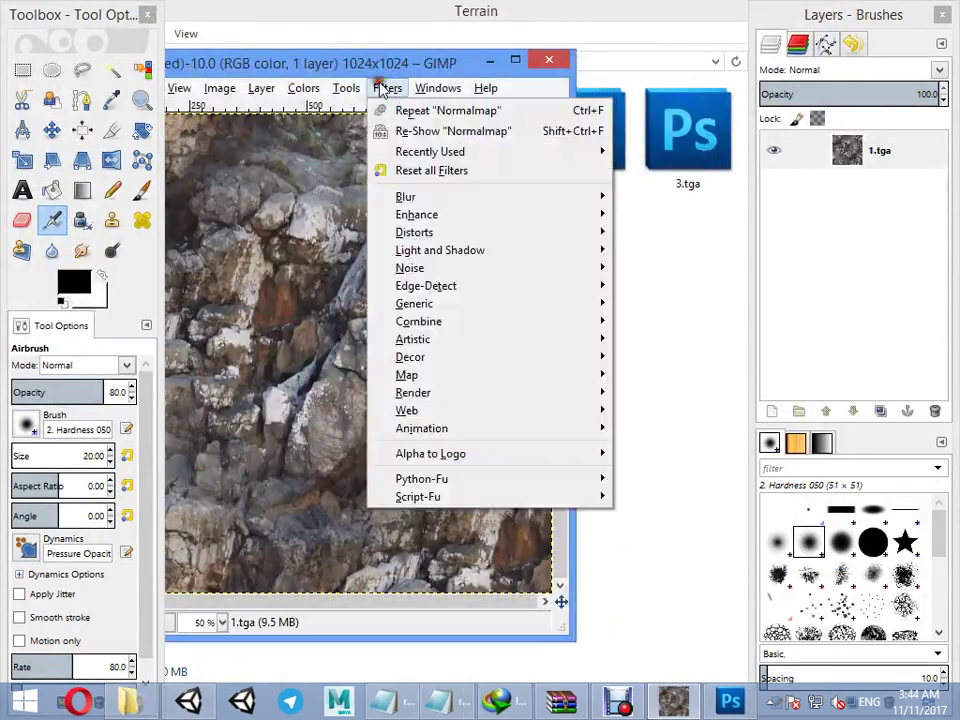
pyautogui.moveTo(463, 374)
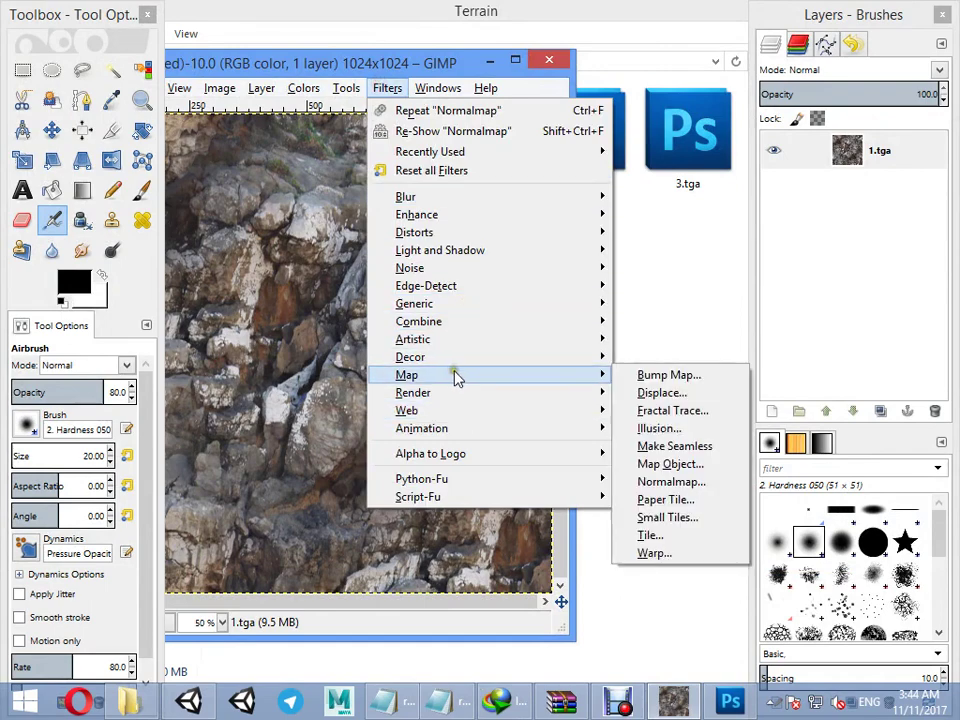
pyautogui.click(668, 446)
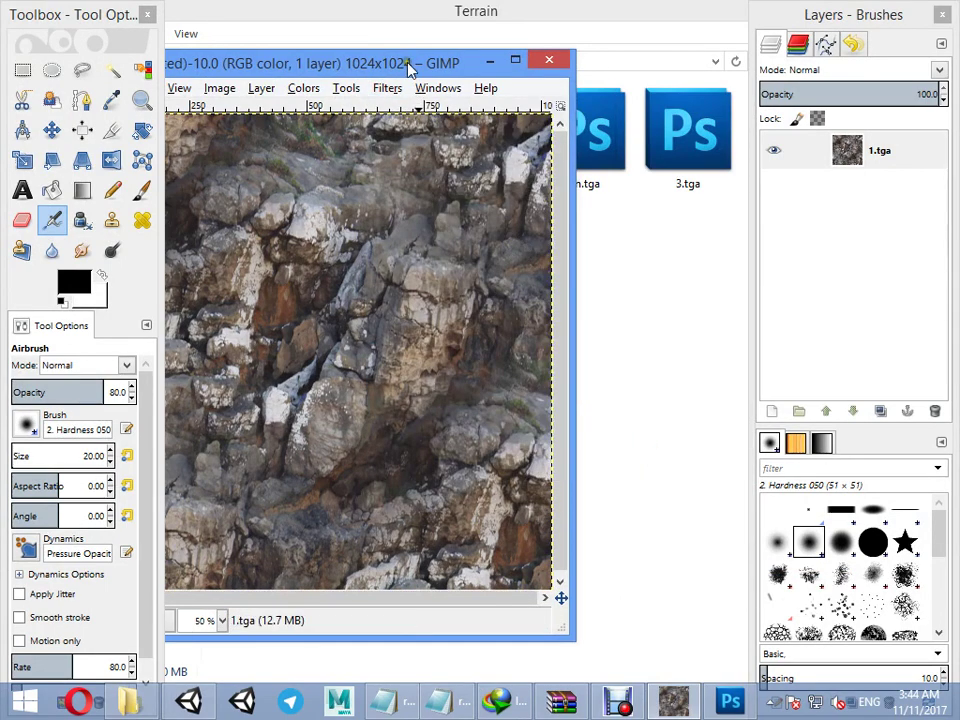
pyautogui.moveTo(407, 64); pyautogui.dragTo(506, 73)
# Apply the Normalmap filter to 1.tga with the scale set to 10, keeping Invert X and Invert Y on
pyautogui.click(501, 95)
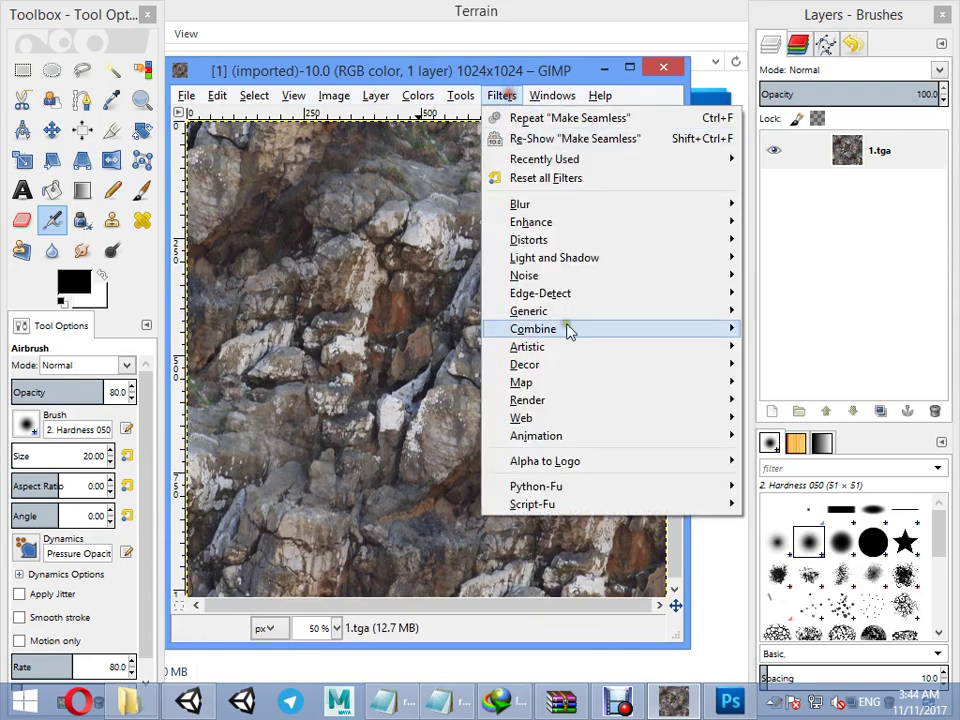
pyautogui.moveTo(583, 385)
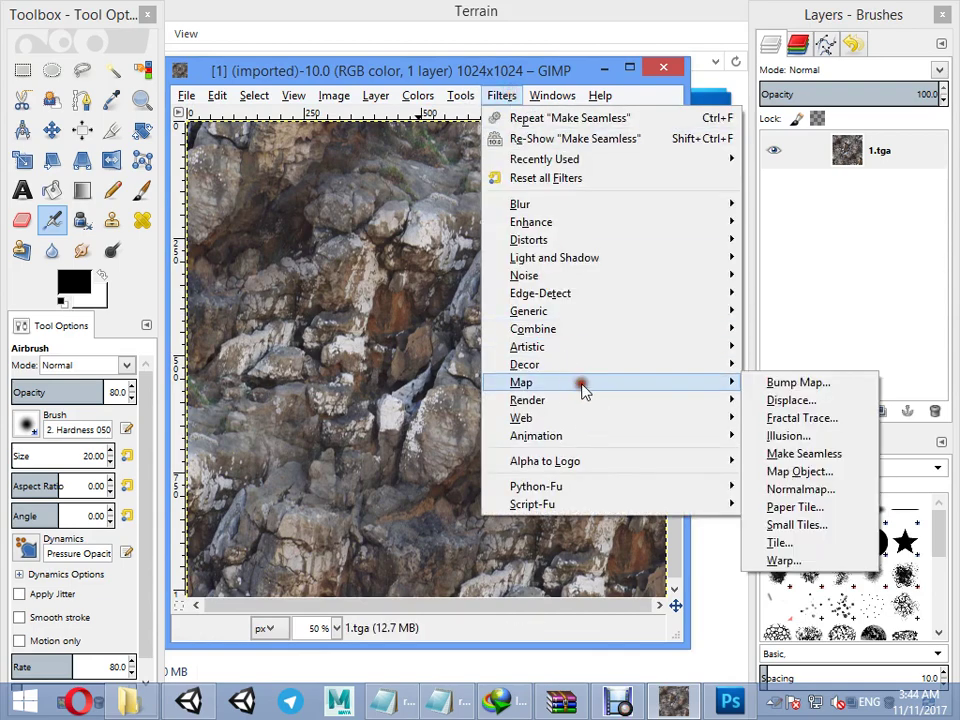
pyautogui.click(822, 490)
pyautogui.moveTo(410, 112); pyautogui.dragTo(544, 95)
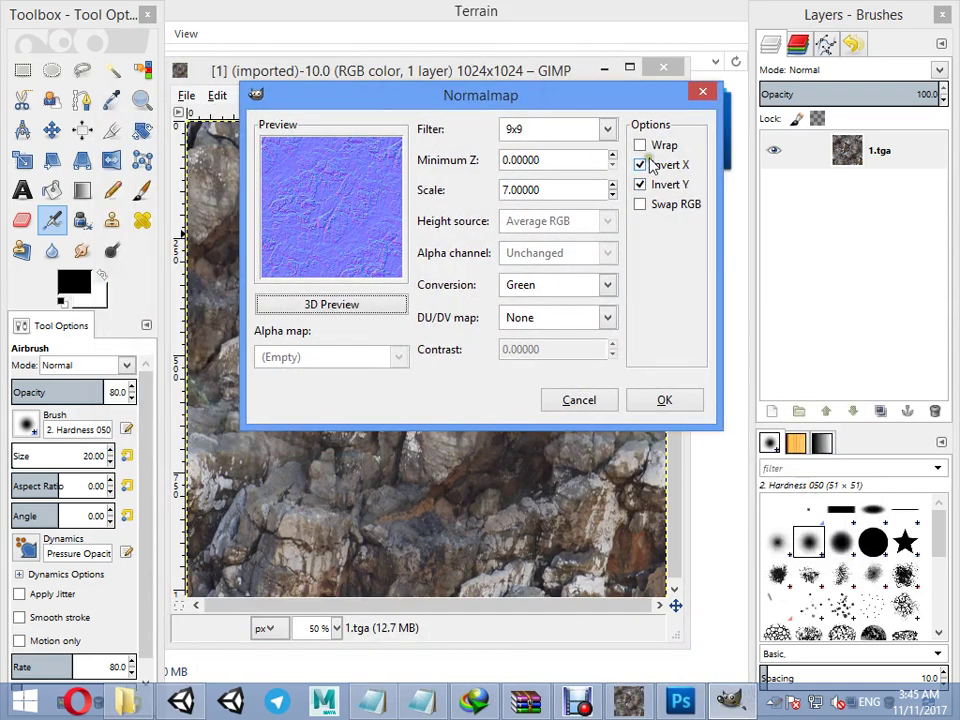
pyautogui.doubleClick(546, 192)
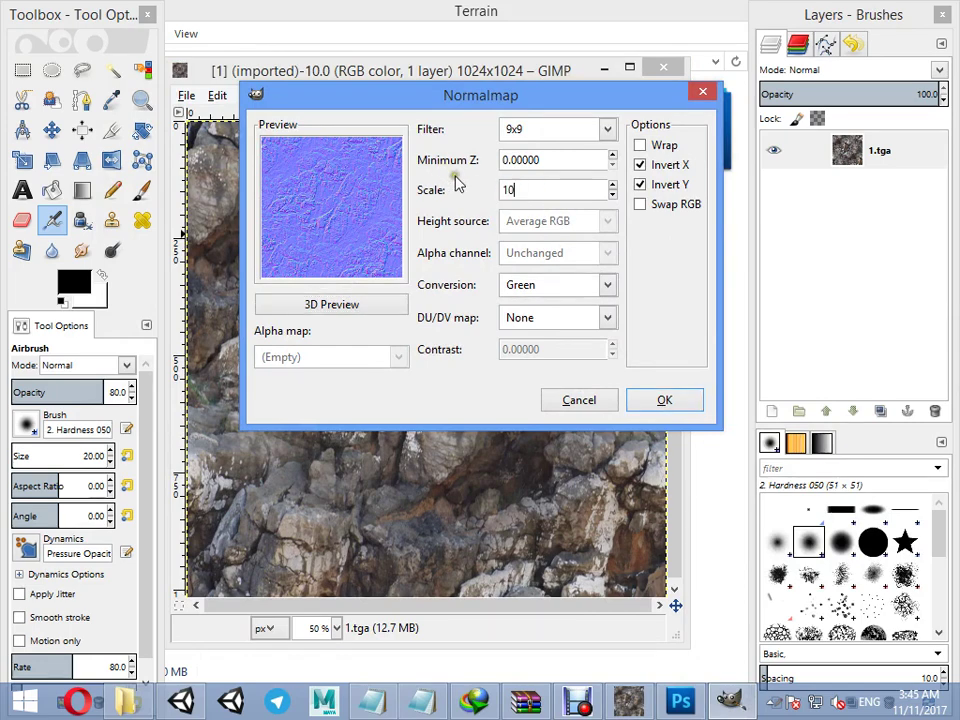
pyautogui.click(662, 400)
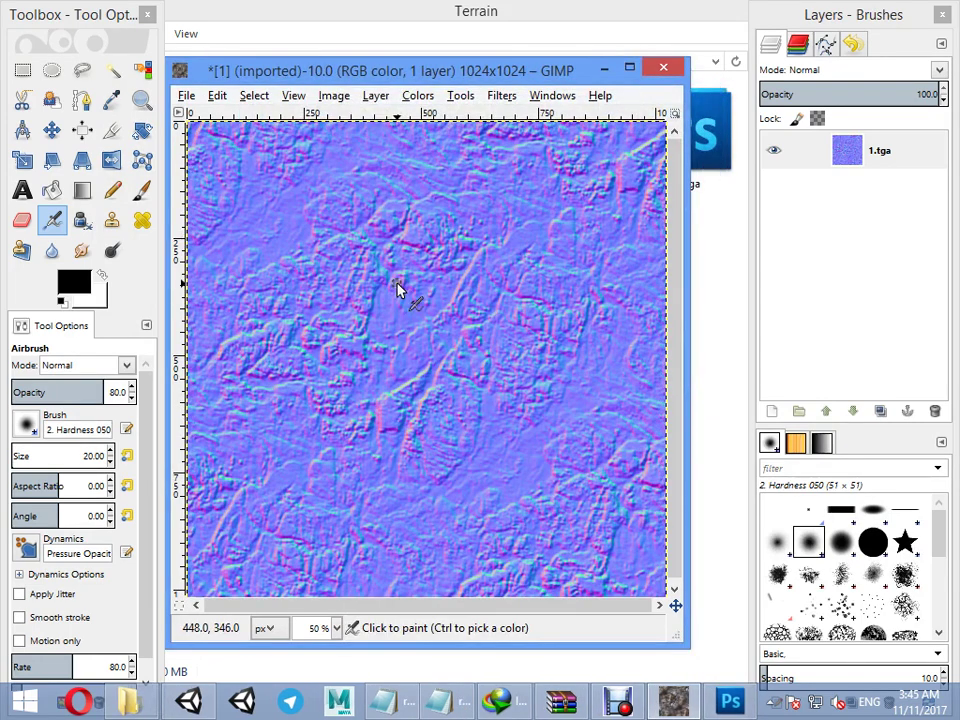
# Export the rock normal map over the existing 1_n.tga in the Terrain folder, with RLE compression and a bottom left origin
pyautogui.press('3')
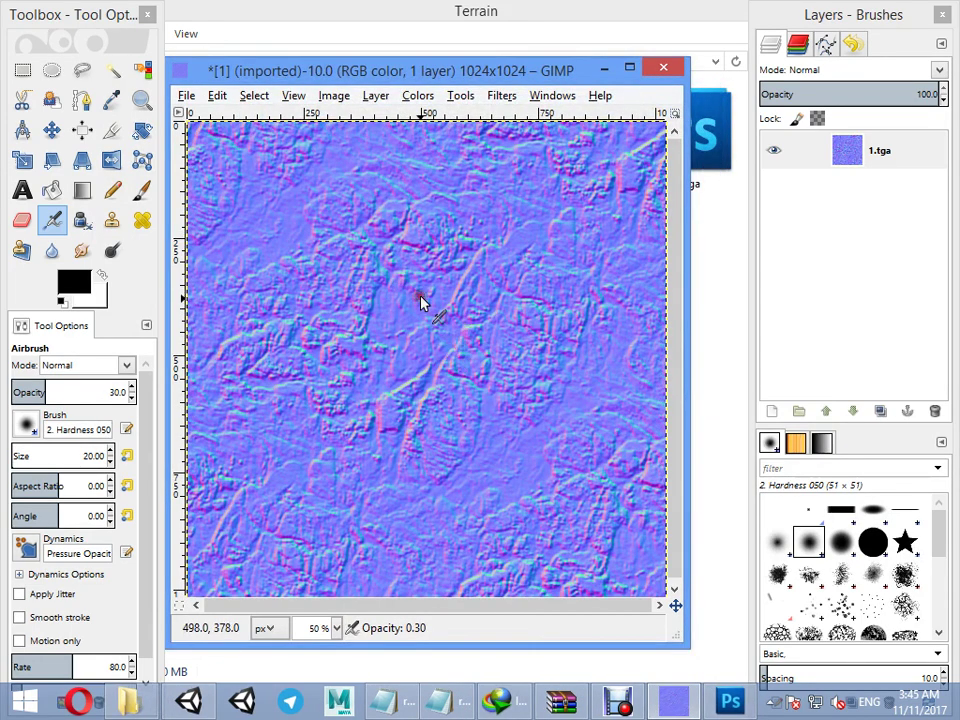
pyautogui.scroll(2, 430, 290)
pyautogui.click(217, 95)
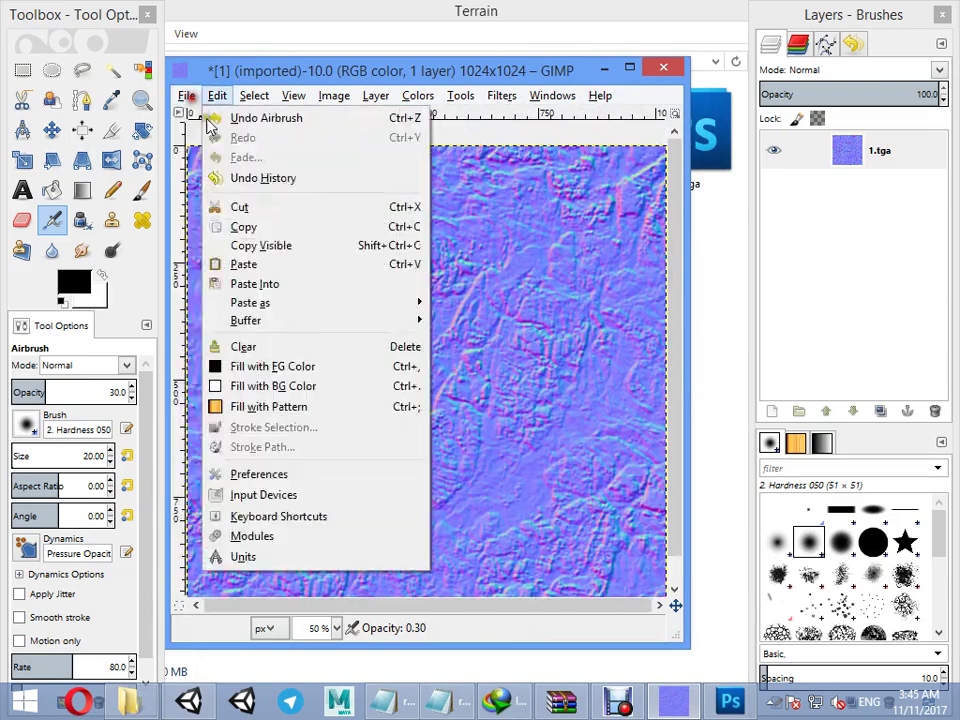
pyautogui.moveTo(187, 95)
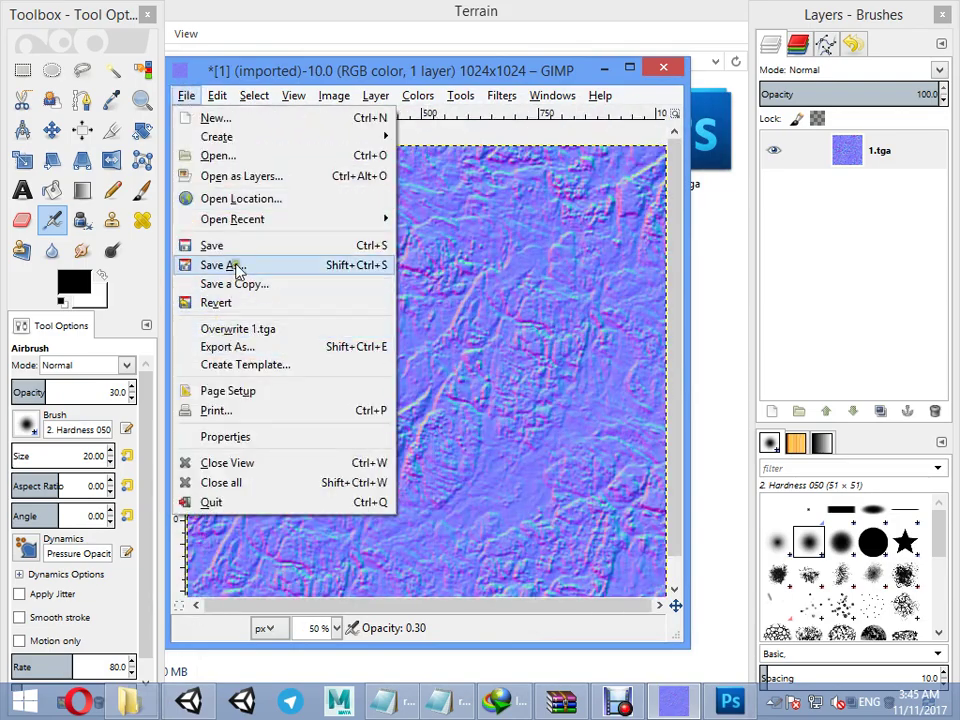
pyautogui.click(234, 346)
pyautogui.doubleClick(251, 194)
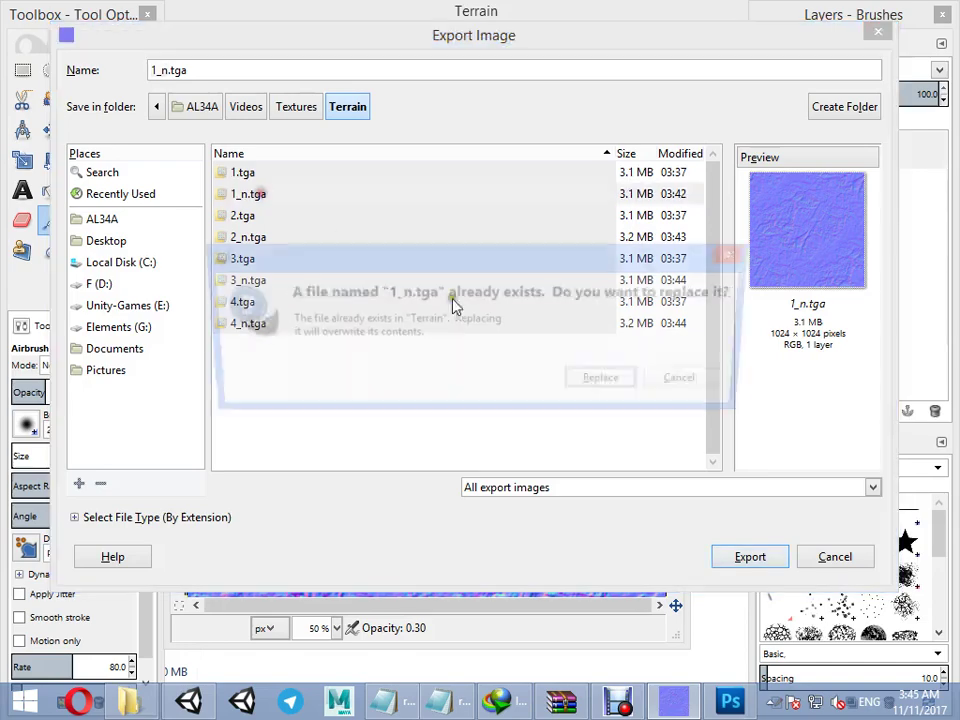
pyautogui.click(612, 388)
pyautogui.click(485, 424)
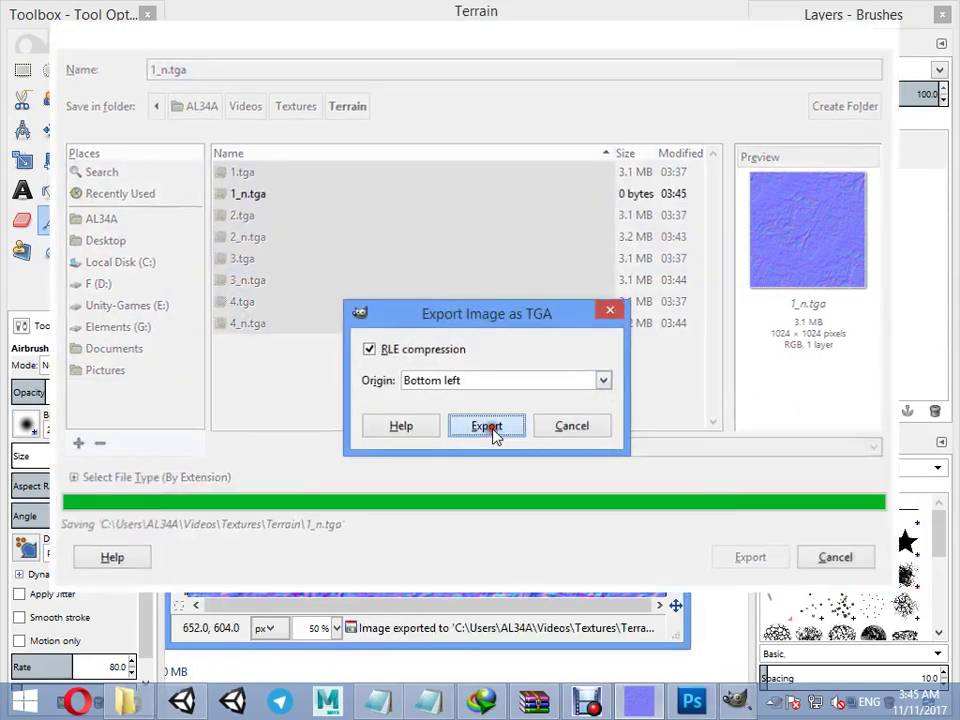
# Close the rock normal map image, discarding its changes, and quit GIMP to return to the Terrain folder
pyautogui.click(650, 72)
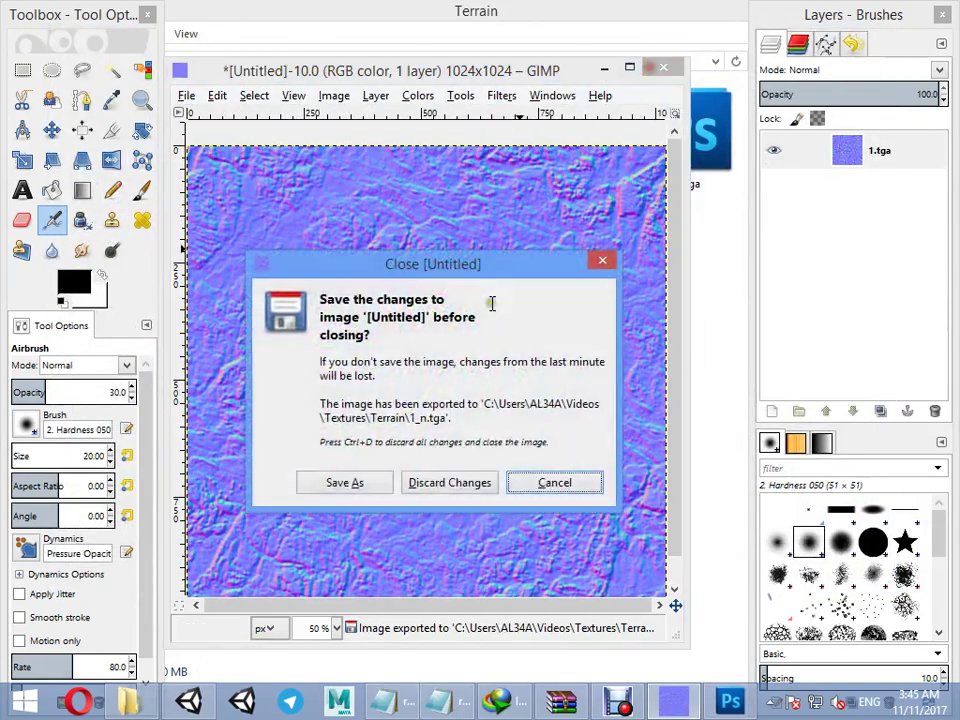
pyautogui.click(463, 484)
pyautogui.moveTo(588, 75); pyautogui.dragTo(440, 340)
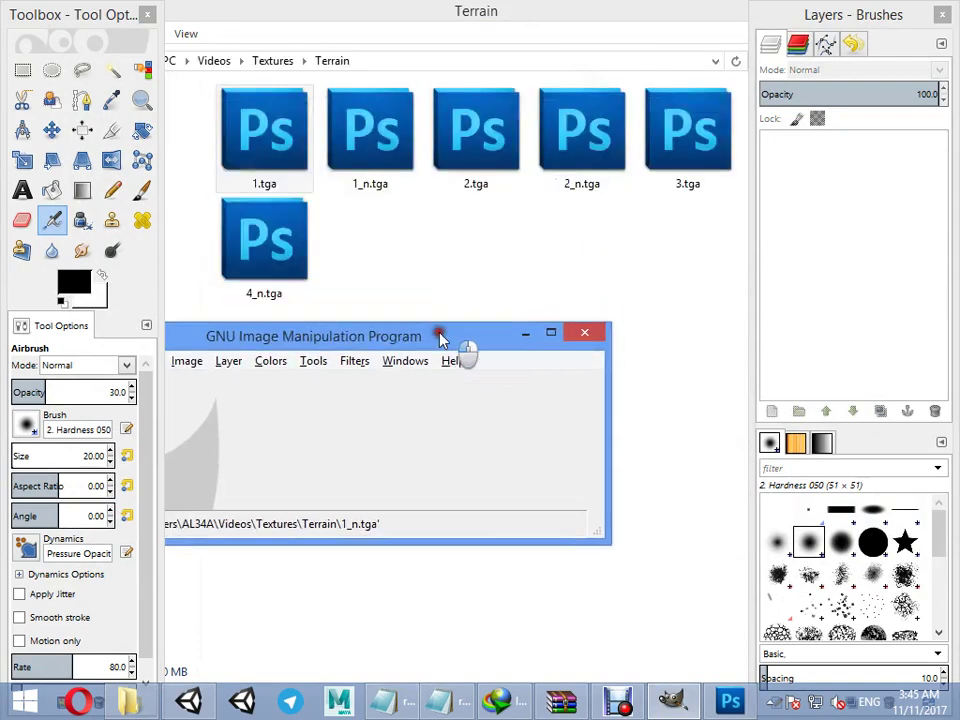
pyautogui.click(587, 340)
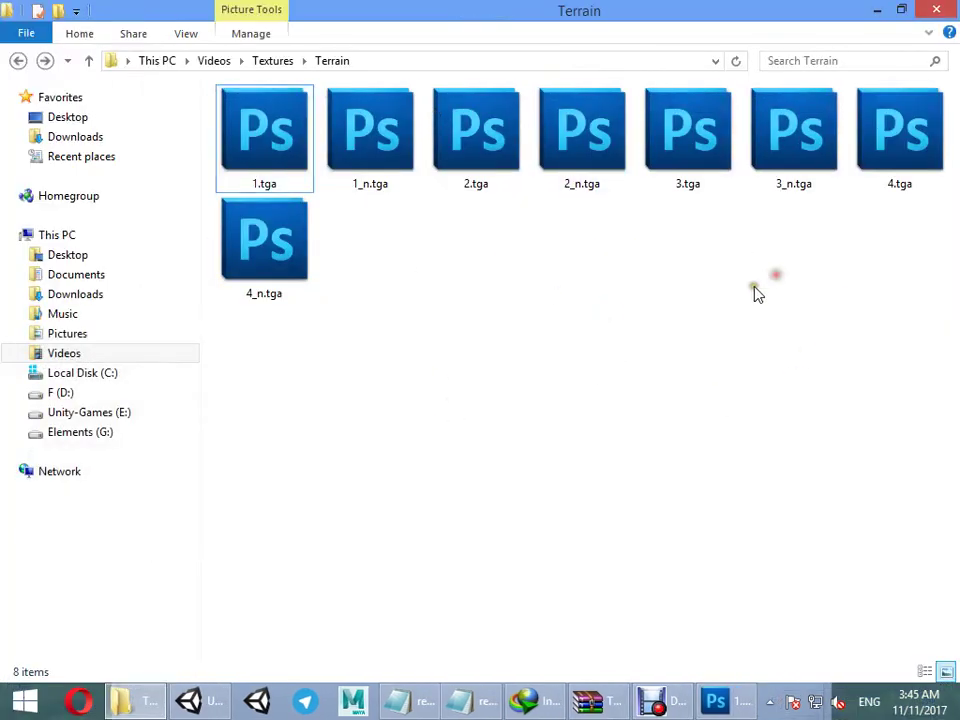